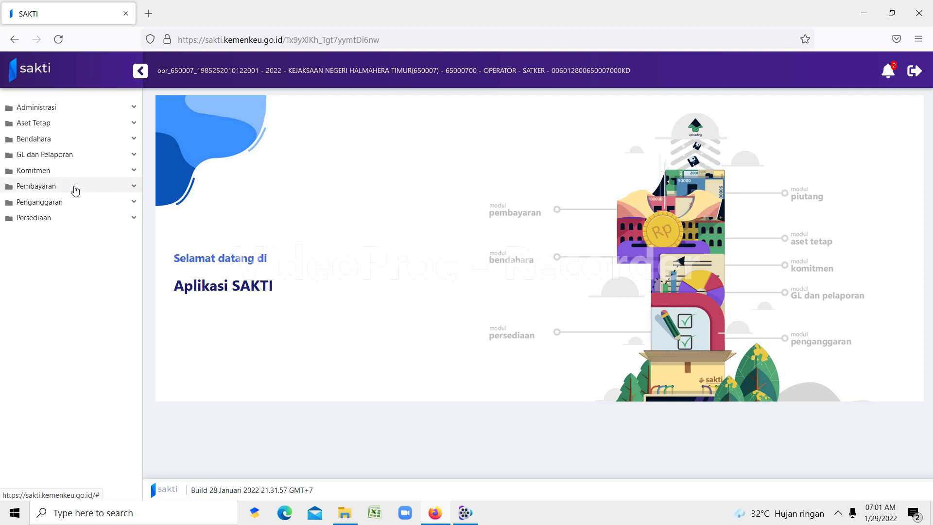
# Step: Open the Mencatat/Upload SP2D page from the Catat/Upload section of the Pembayaran module
pyautogui.click(75, 190)
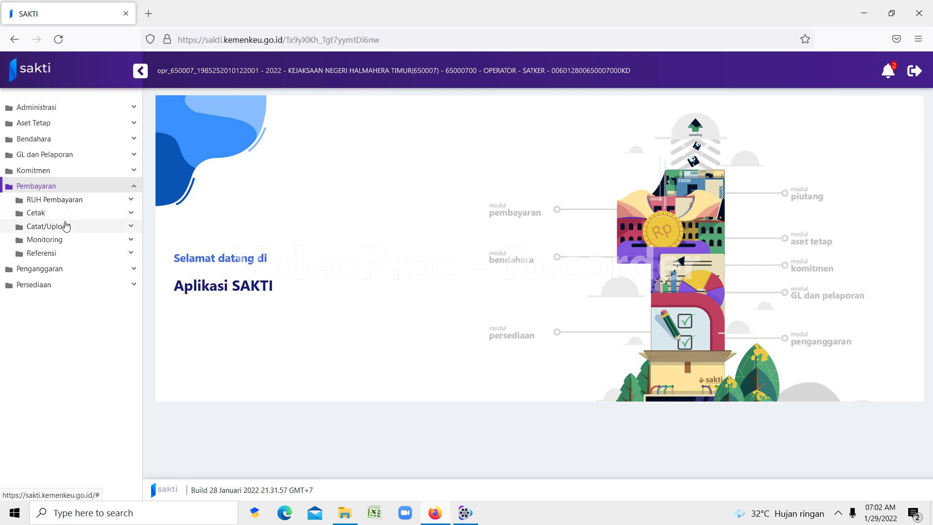
pyautogui.click(66, 226)
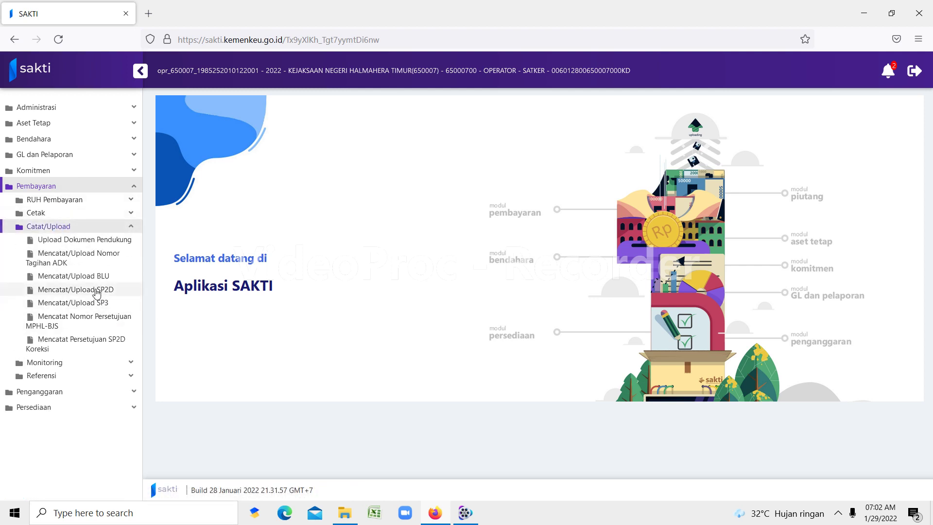
pyautogui.click(93, 290)
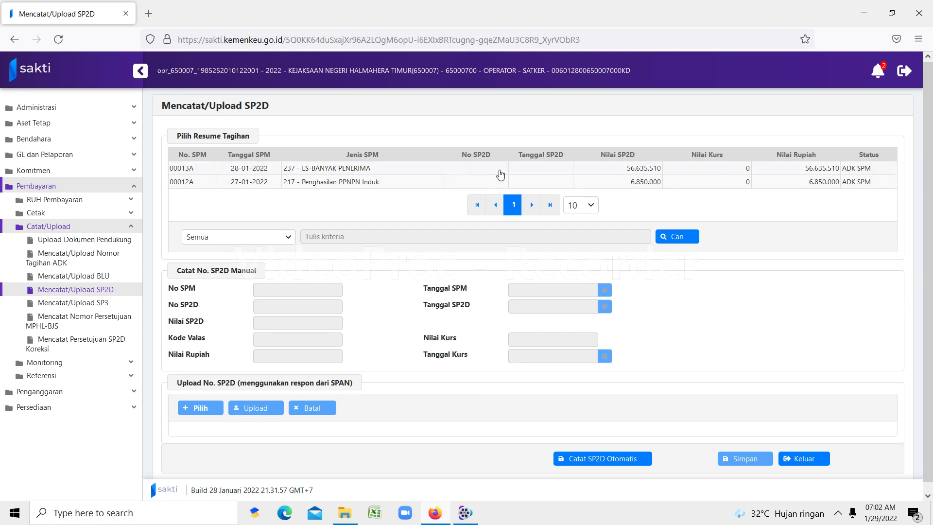
# Step: Select the LS-BANYAK PENERIMA bill dated 28-01-2022 and try to record its SP2D automatically
pyautogui.click(598, 166)
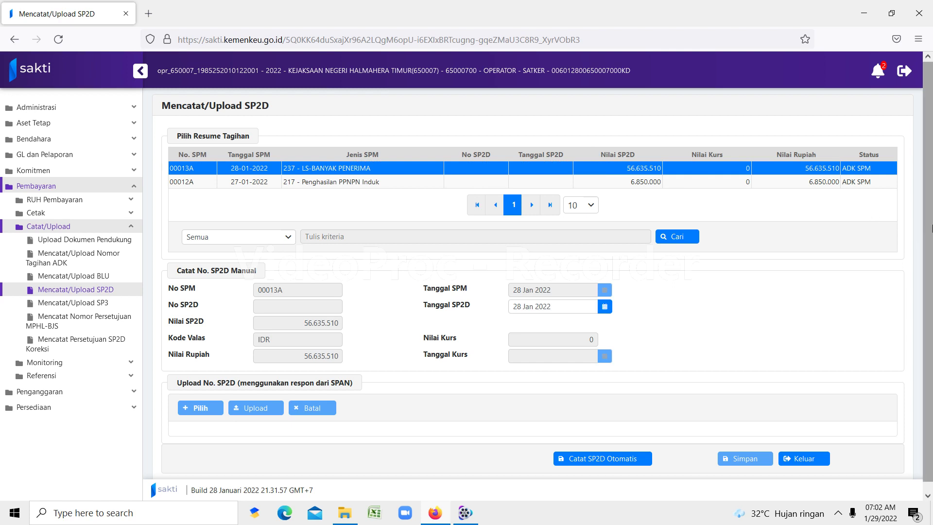
pyautogui.scroll(-1, 929, 235)
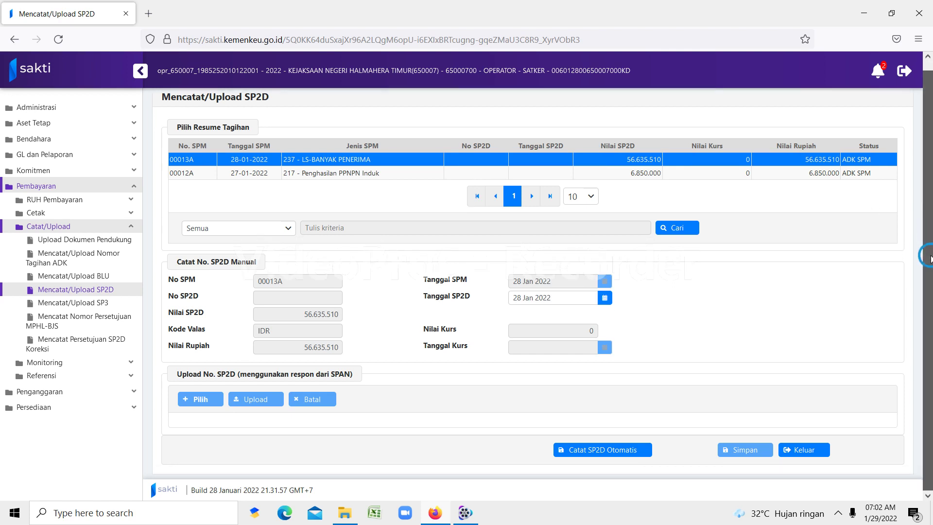
pyautogui.click(593, 453)
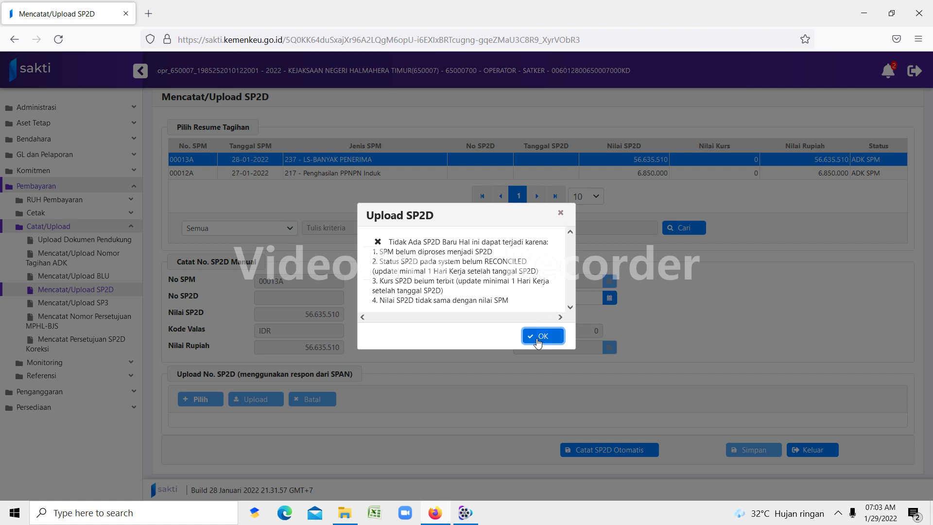
pyautogui.click(538, 339)
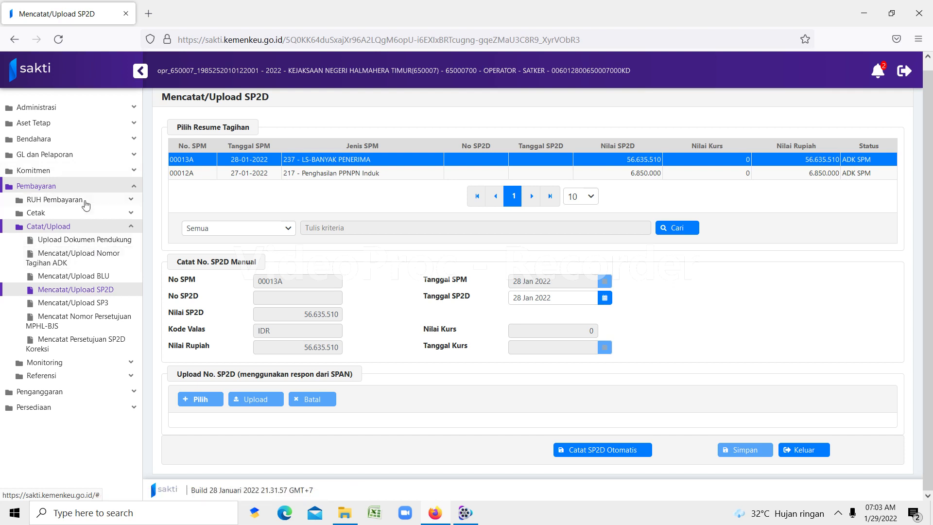
# Step: Open the Kas Bank Bendahara Pengeluaran page under Pemindahan Kas in the Bendahara module and look over its form
pyautogui.click(59, 141)
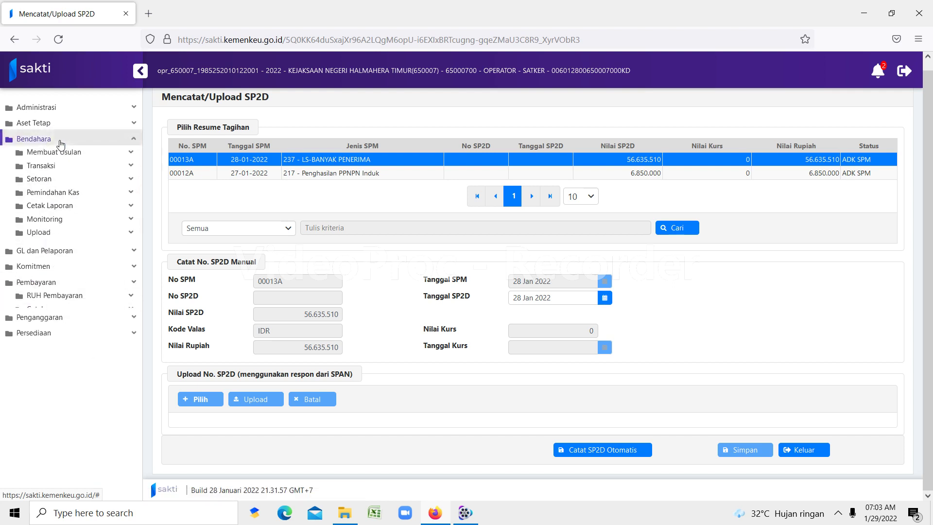
pyautogui.click(64, 193)
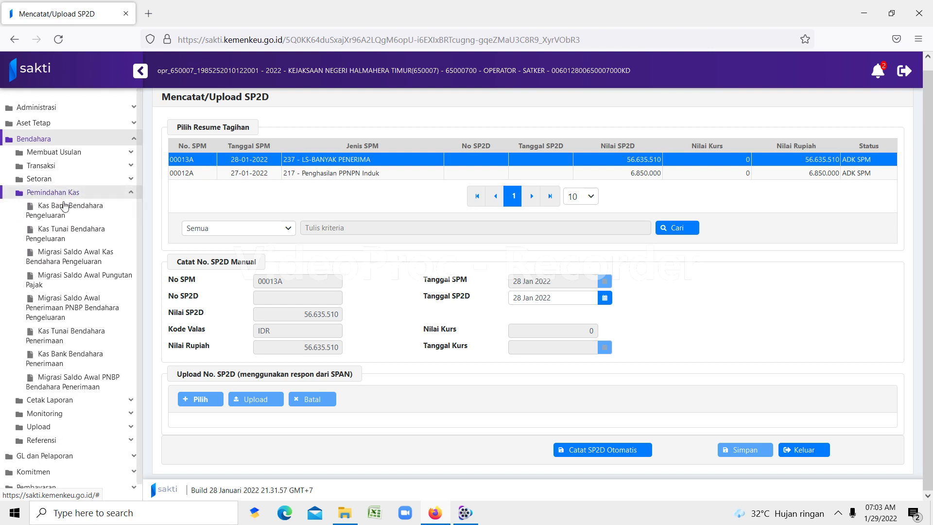
pyautogui.click(61, 216)
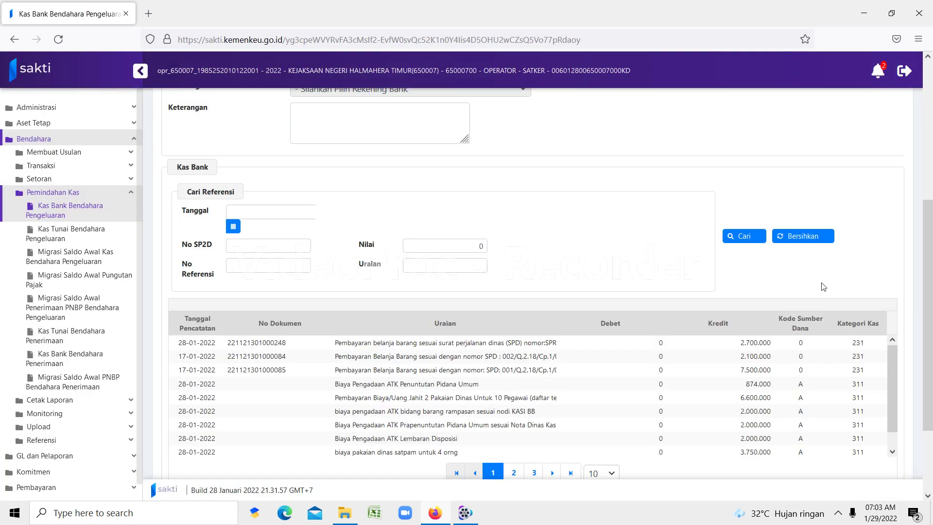
pyautogui.moveTo(930, 310); pyautogui.dragTo(915, 171)
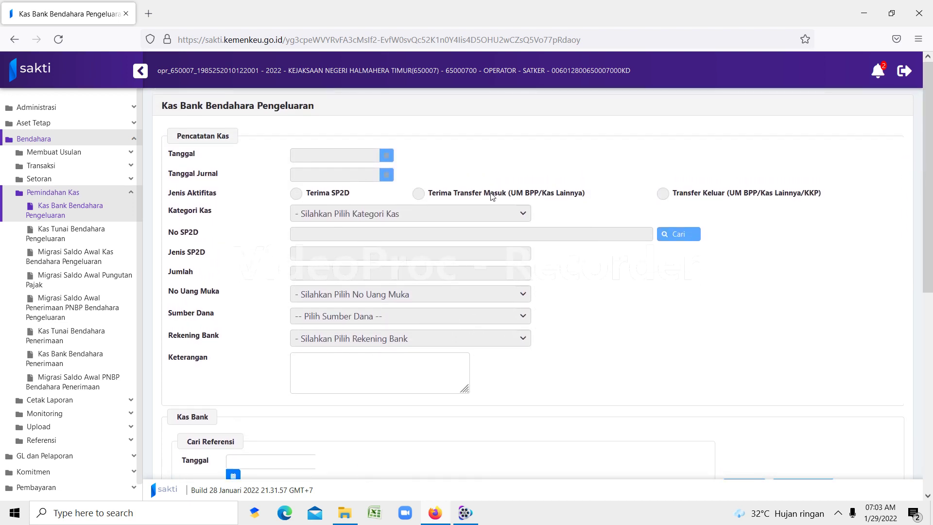
pyautogui.moveTo(929, 159); pyautogui.dragTo(906, 387)
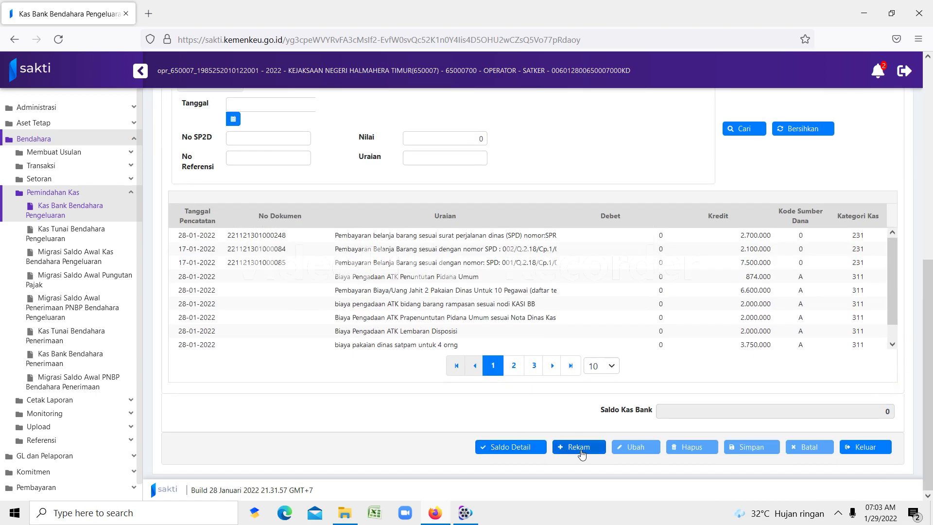
# Step: Start a new bank cash record with Terima SP2D as the activity type
pyautogui.click(588, 447)
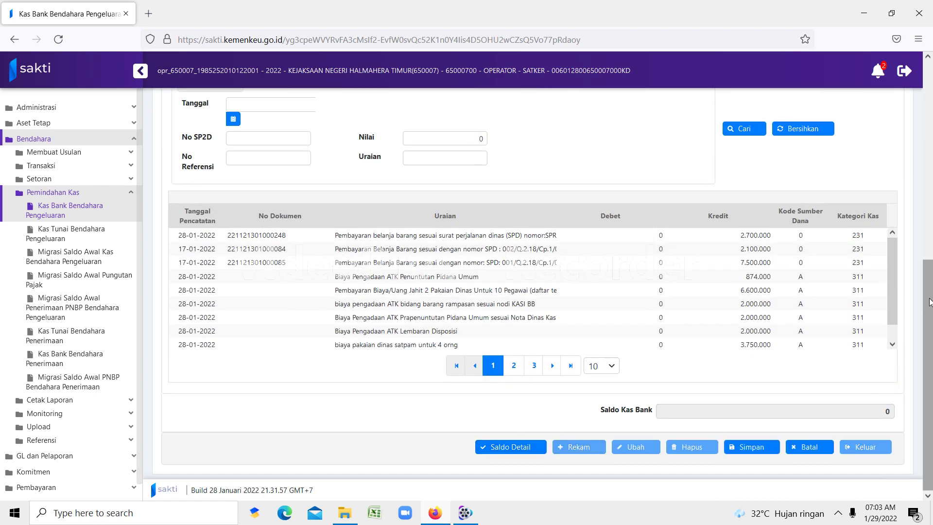
pyautogui.moveTo(927, 422); pyautogui.dragTo(927, 225)
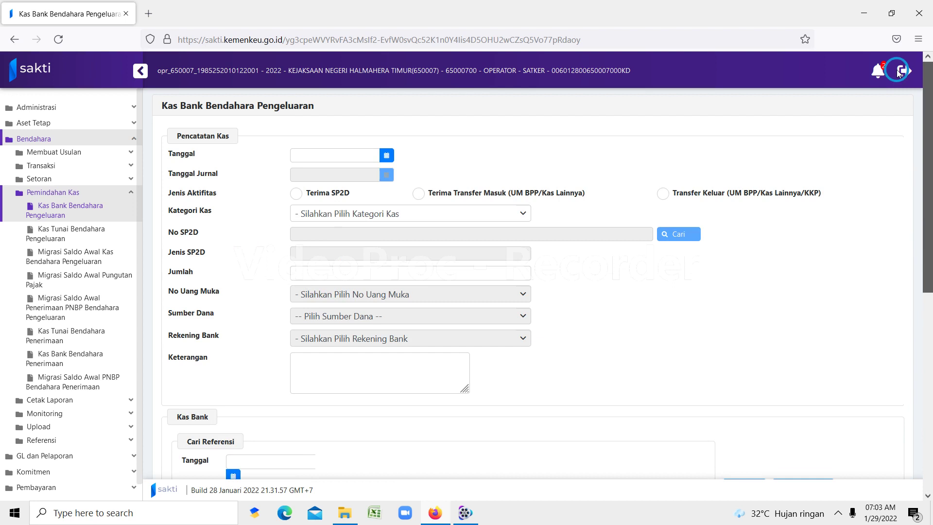
pyautogui.click(296, 194)
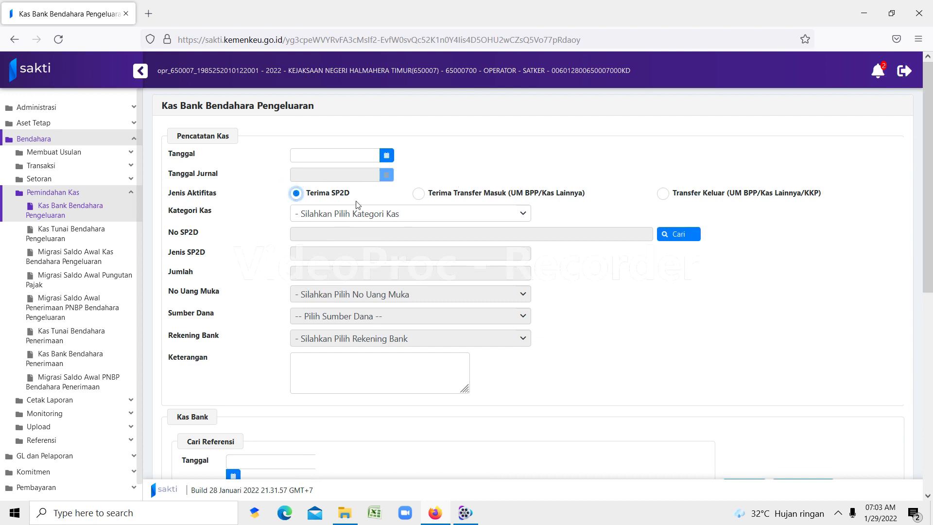
# Step: Set the cash category to UP/GUP/GUP NIHIL and look up the available SP2D numbers for it
pyautogui.click(488, 219)
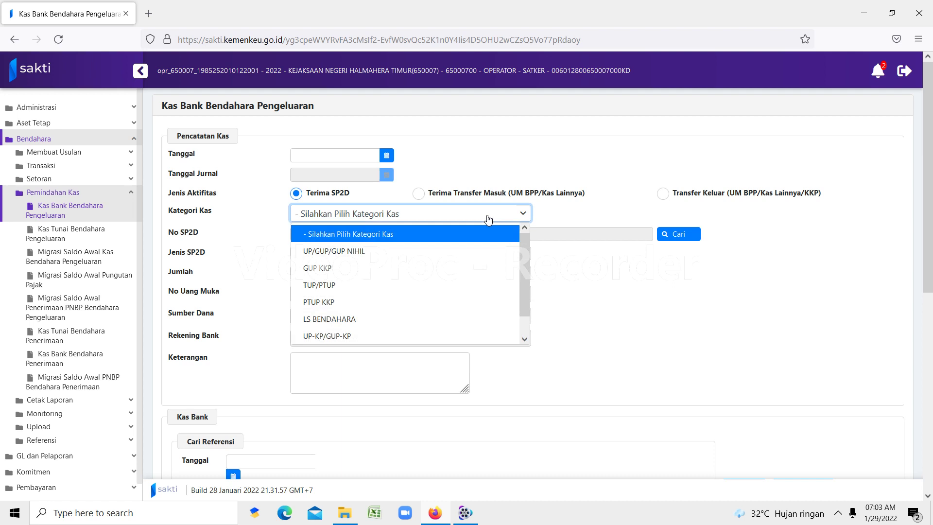
pyautogui.click(381, 253)
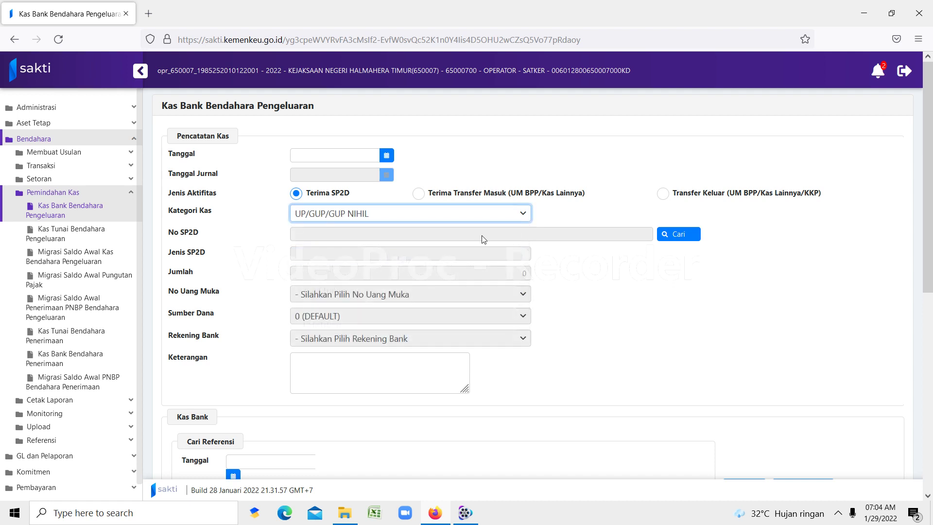
pyautogui.click(677, 235)
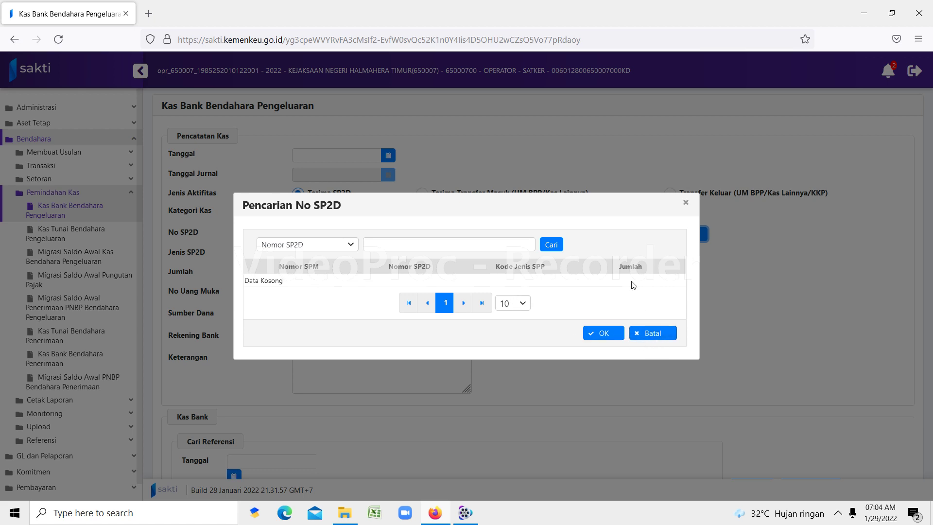
pyautogui.click(653, 334)
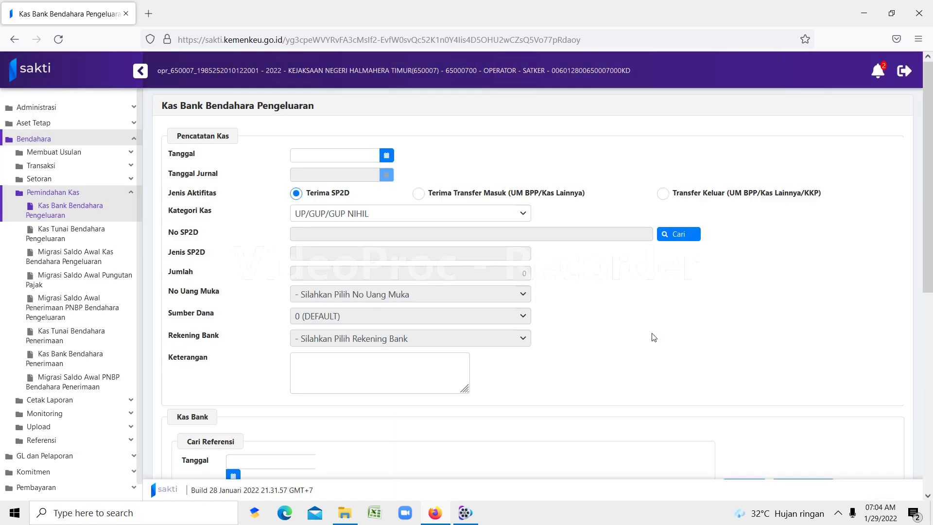
# Step: Change the cash category to LS BENDAHARA and look up the available SP2D numbers for it
pyautogui.click(350, 215)
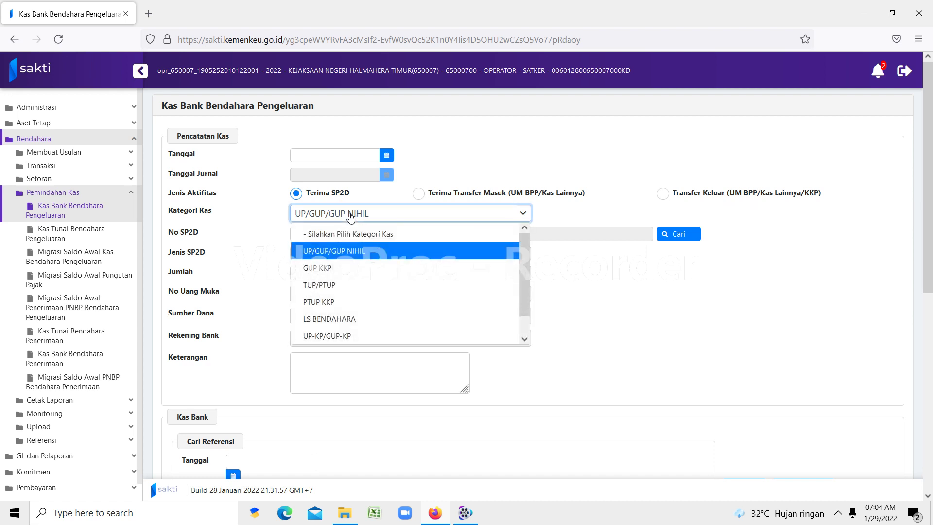
pyautogui.click(332, 318)
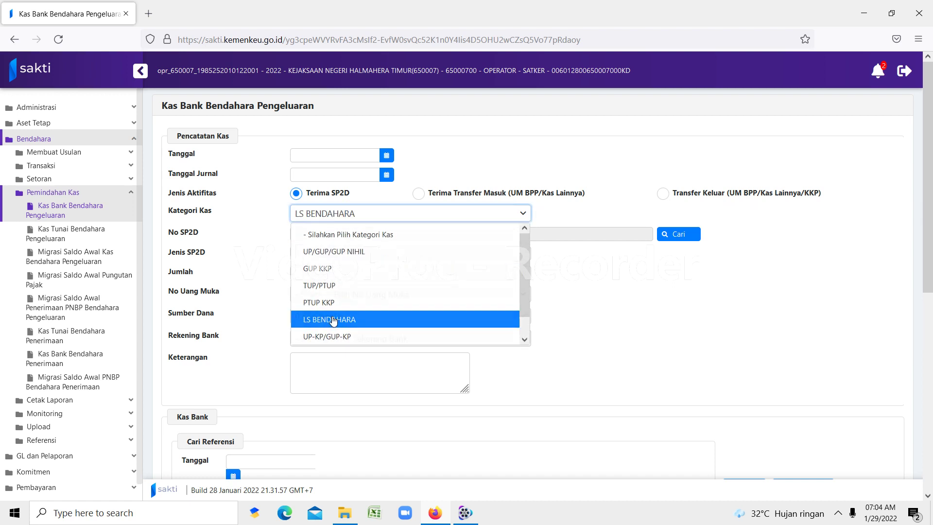
pyautogui.click(682, 235)
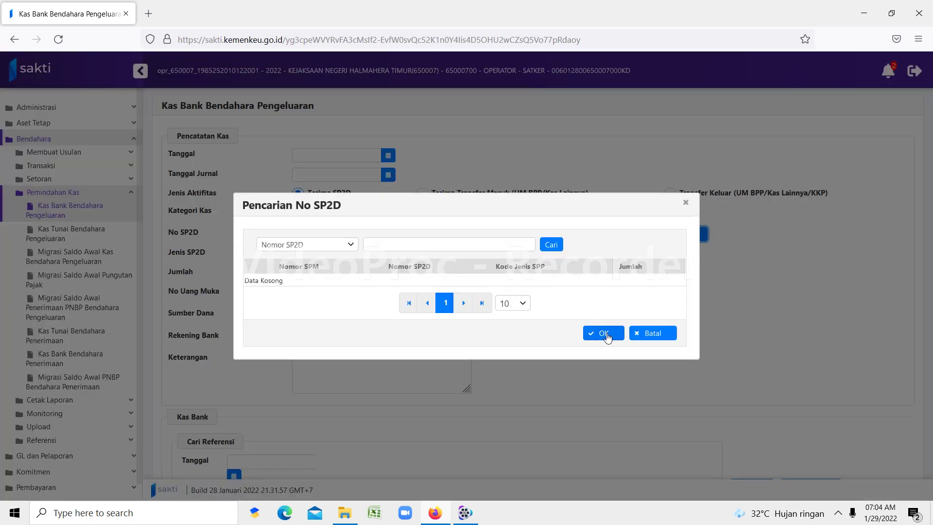
pyautogui.click(599, 334)
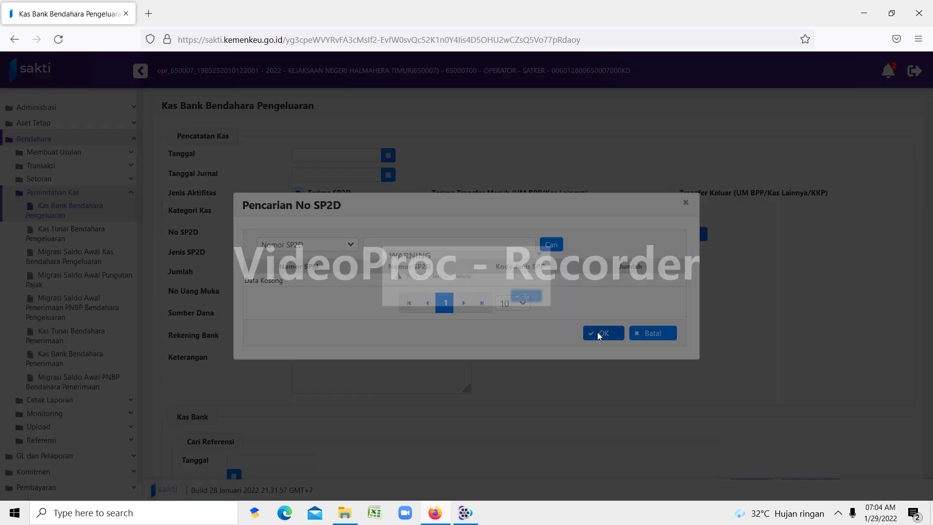
pyautogui.click(544, 302)
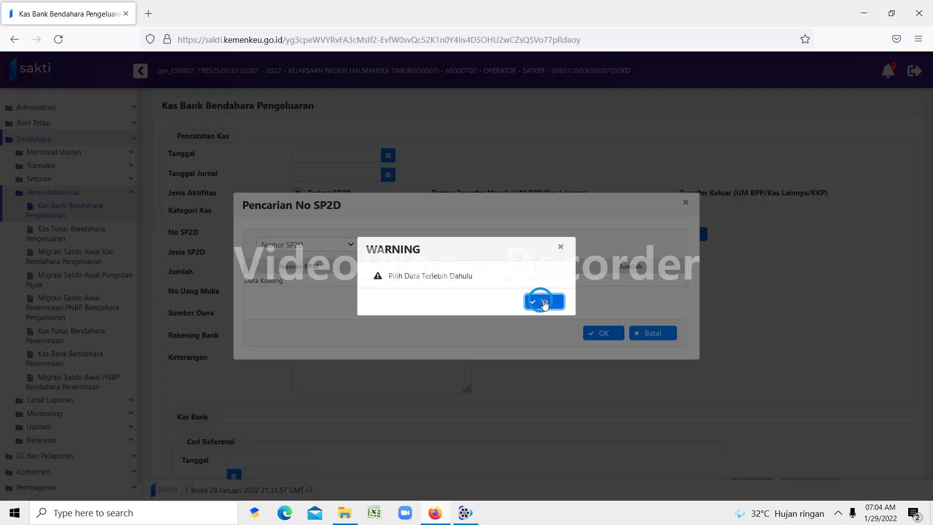
pyautogui.click(646, 334)
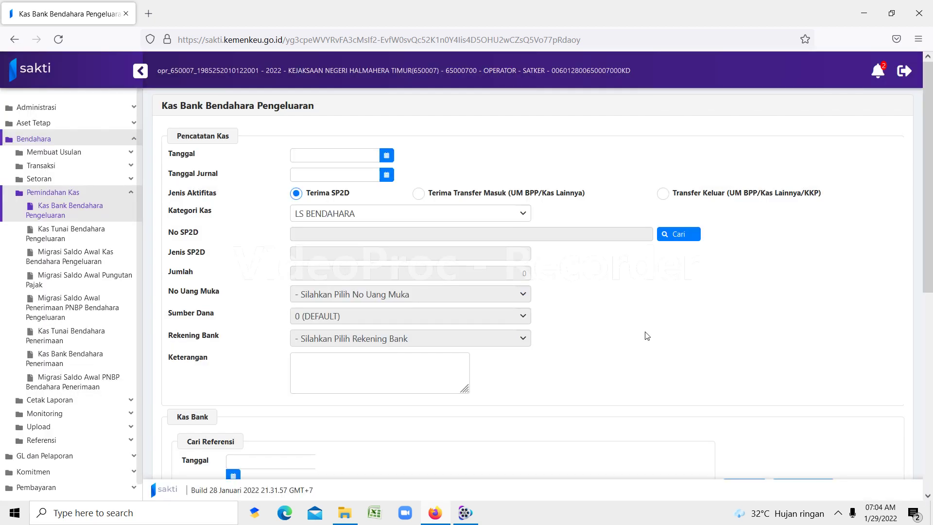
# Step: Examine the detailed remaining Kas Bendahara balance for each cash category, then close the balance details
pyautogui.moveTo(927, 222); pyautogui.dragTo(931, 299)
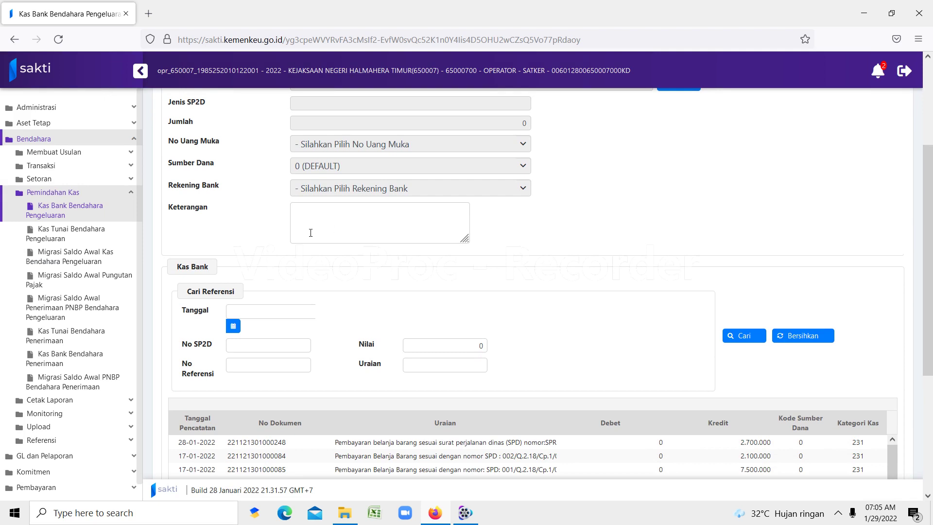
pyautogui.moveTo(927, 264); pyautogui.dragTo(924, 374)
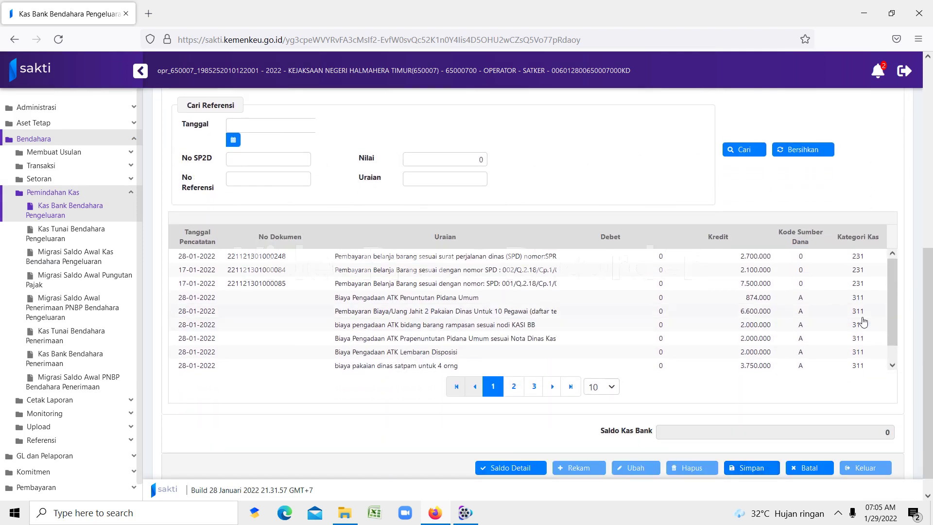
pyautogui.moveTo(926, 343); pyautogui.dragTo(929, 351)
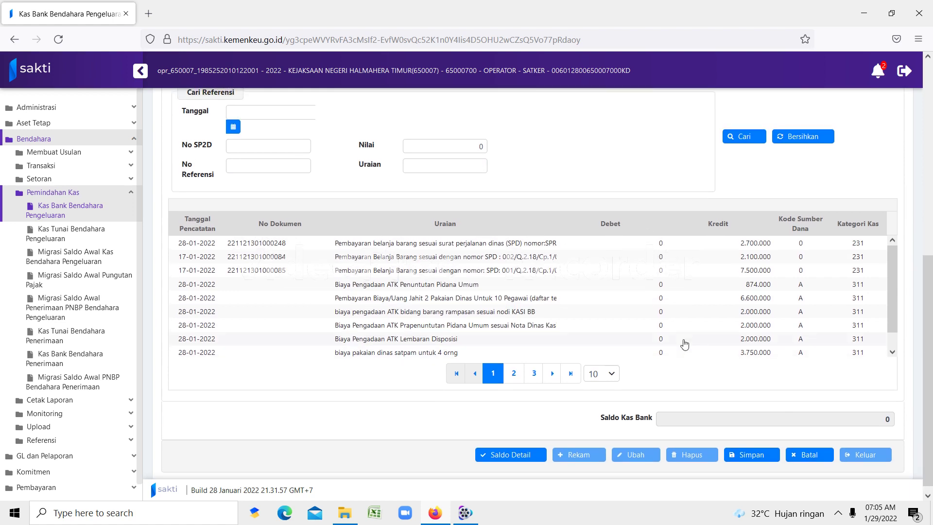
pyautogui.click(509, 458)
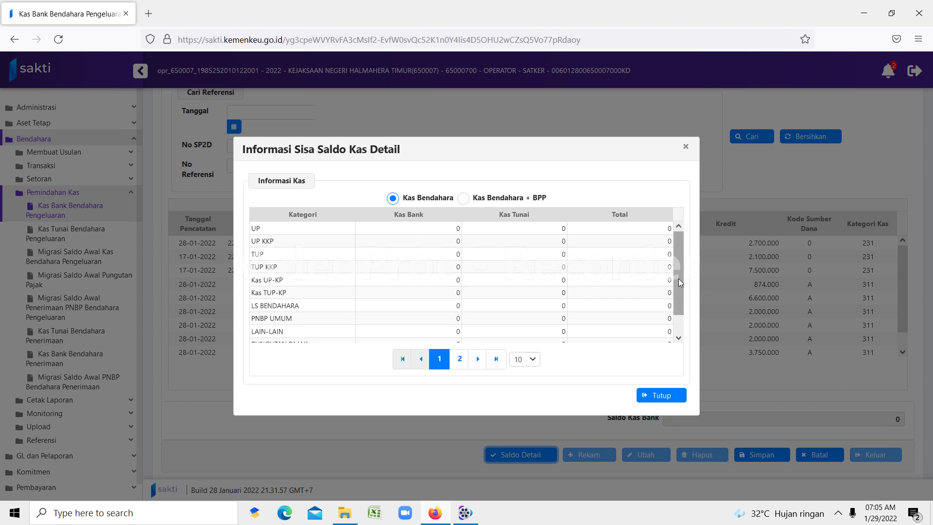
pyautogui.moveTo(678, 279)
pyautogui.mouseDown()
pyautogui.moveTo(684, 318)
pyautogui.moveTo(683, 279)
pyautogui.moveTo(680, 298)
pyautogui.mouseUp()
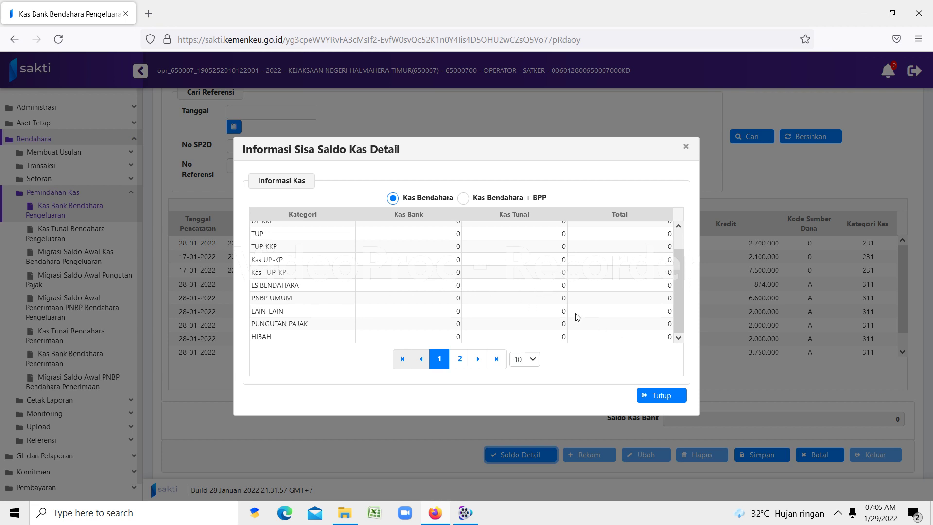
pyautogui.moveTo(678, 320); pyautogui.dragTo(680, 294)
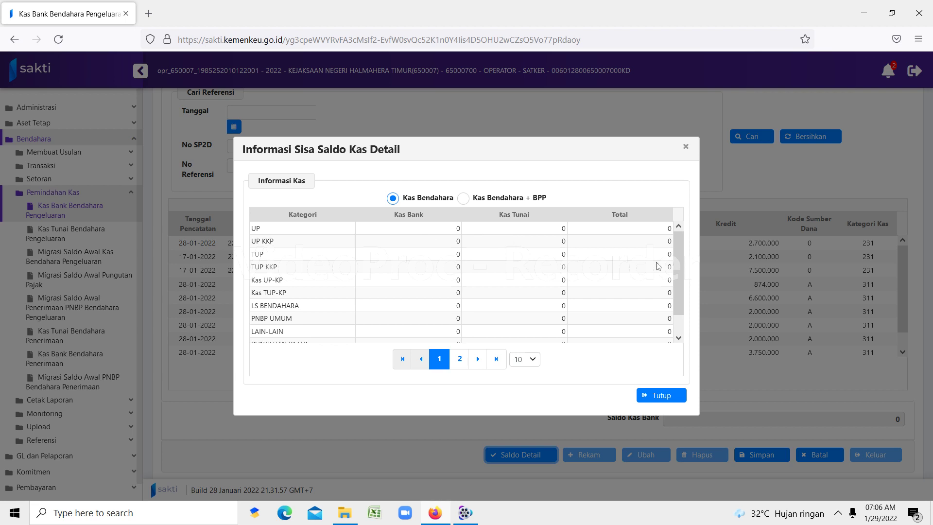
pyautogui.moveTo(679, 271); pyautogui.dragTo(681, 310)
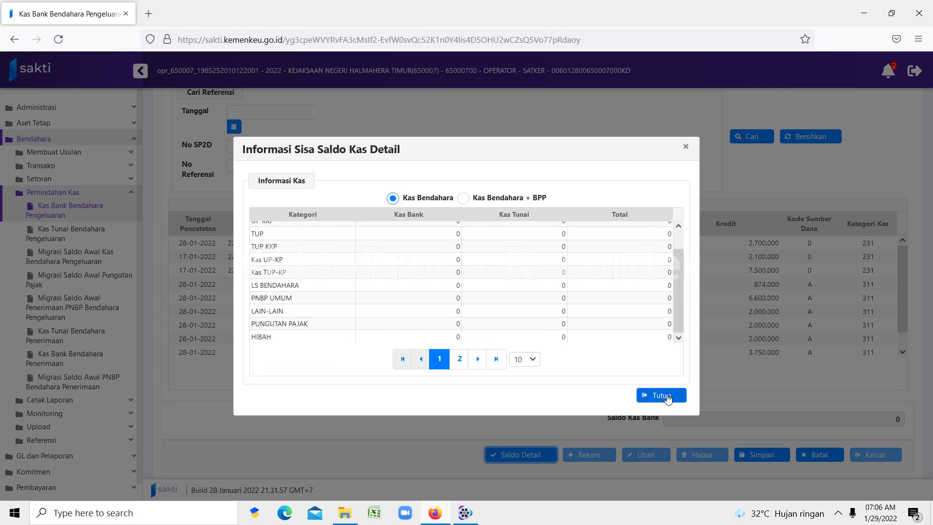
pyautogui.click(667, 397)
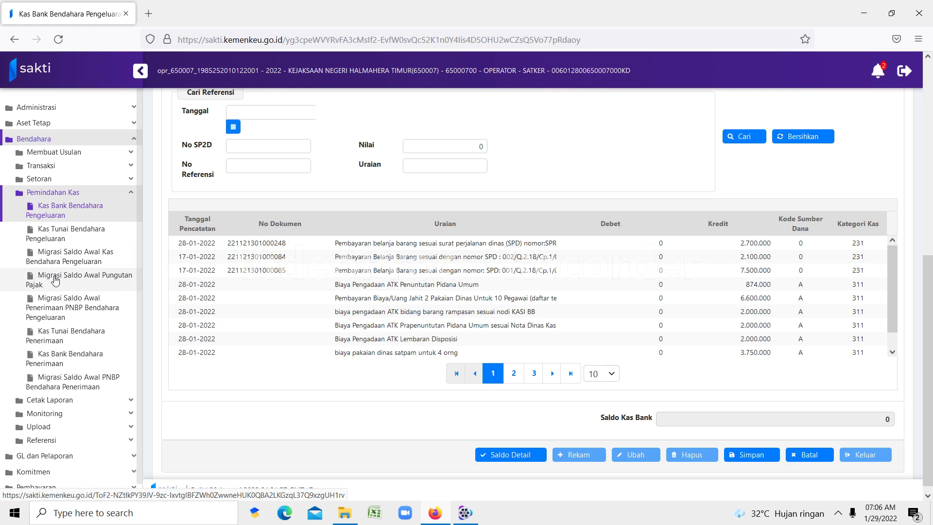
# Step: Open the payment order recording form (Mencatat Perintah Bayar) of the Pembayaran module and start a new record
pyautogui.click(20, 193)
pyautogui.click(51, 295)
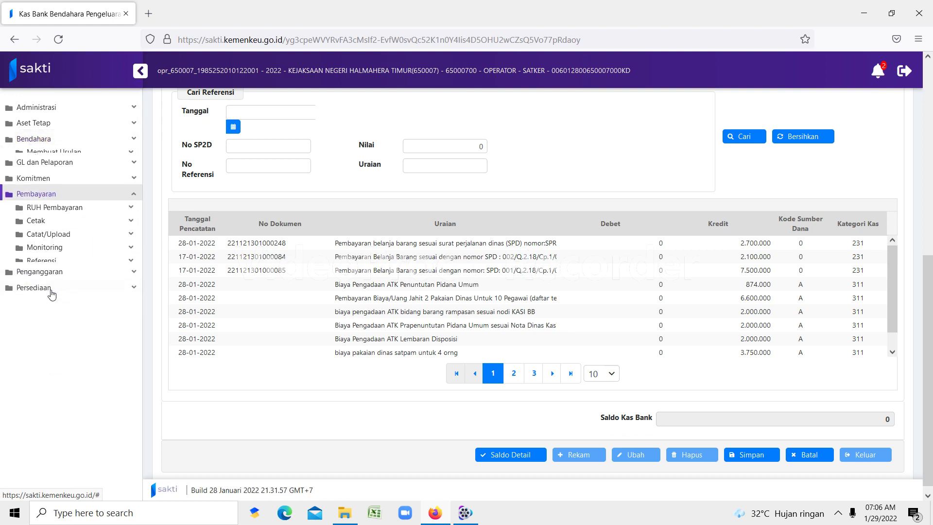
pyautogui.click(84, 193)
pyautogui.click(84, 192)
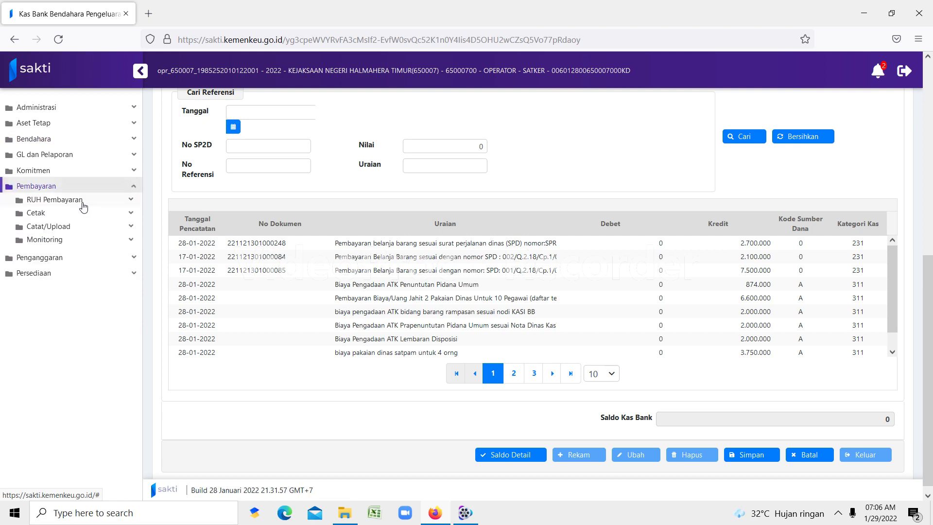
pyautogui.click(82, 204)
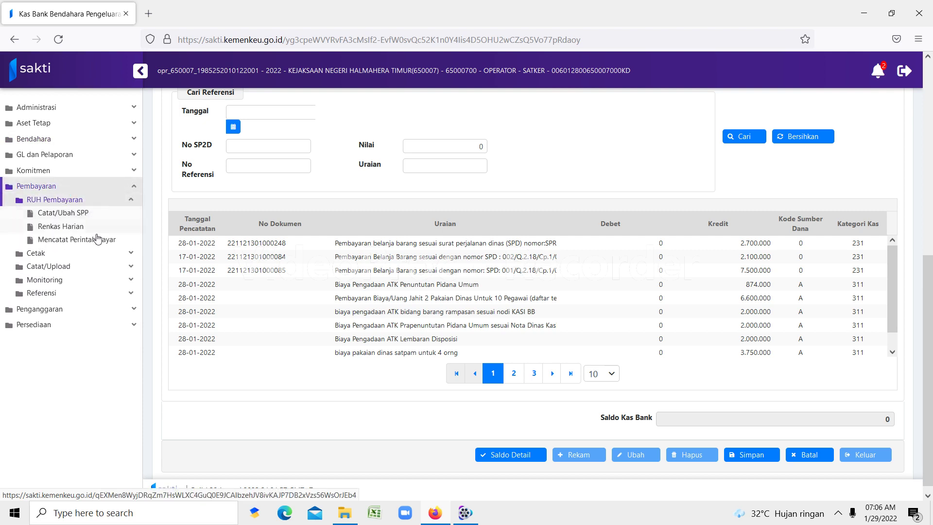
pyautogui.click(96, 245)
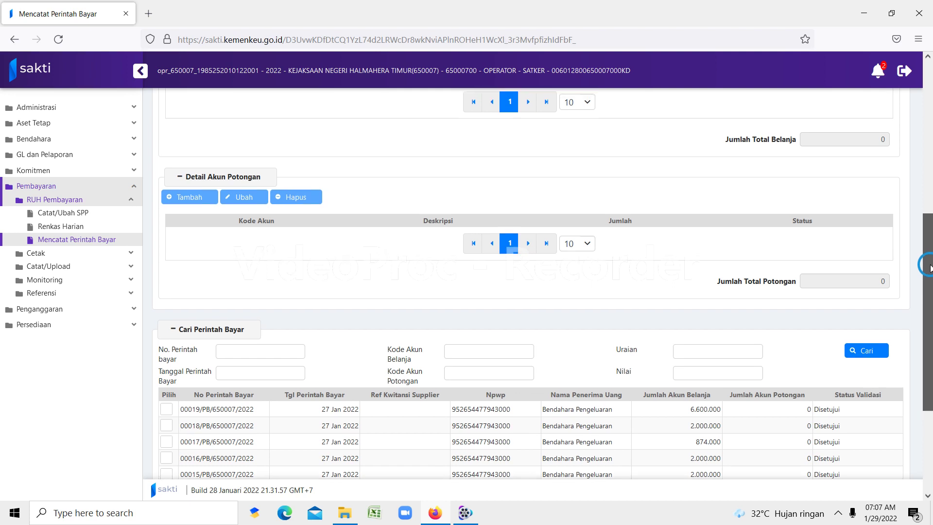
pyautogui.moveTo(930, 265); pyautogui.dragTo(932, 375)
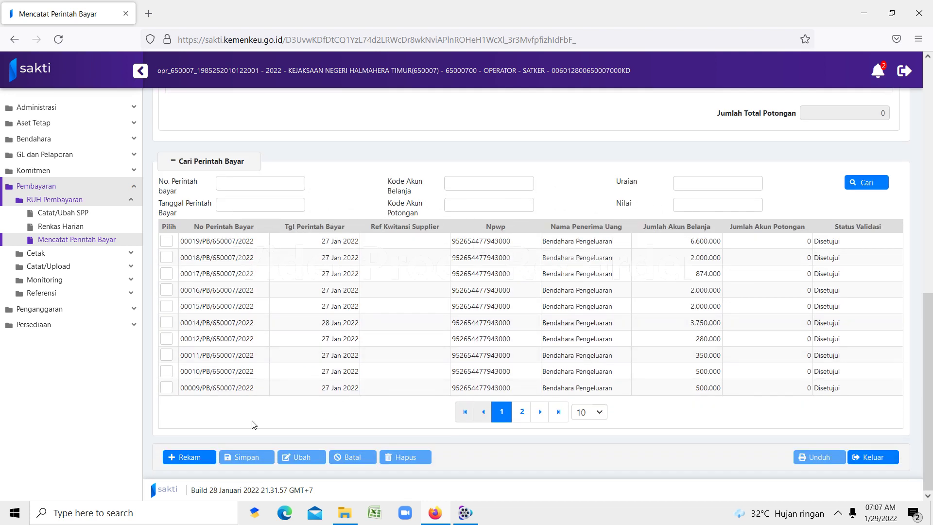
pyautogui.click(204, 451)
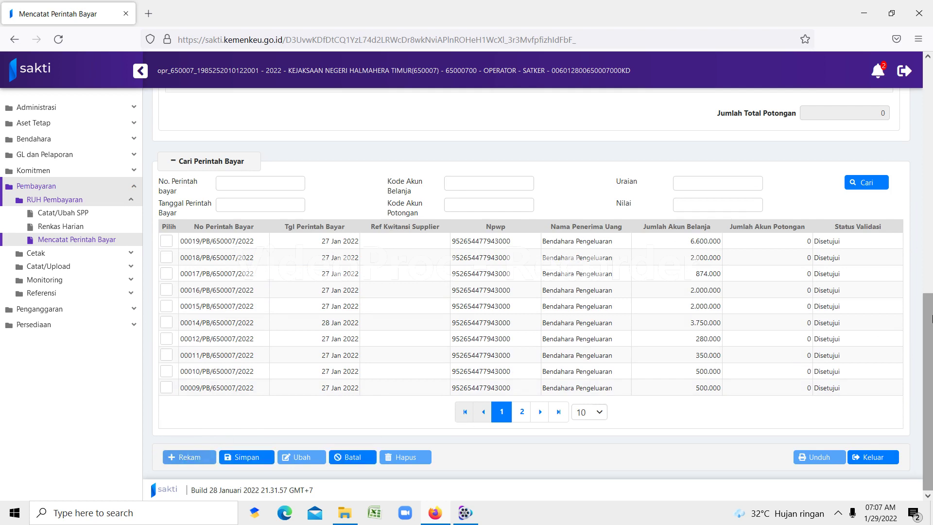
# Step: Set the payment order date to 27 Jan 2022 and its type to UP, leaving the supplier receipt reference empty
pyautogui.click(928, 308)
pyautogui.moveTo(928, 308); pyautogui.dragTo(888, 73)
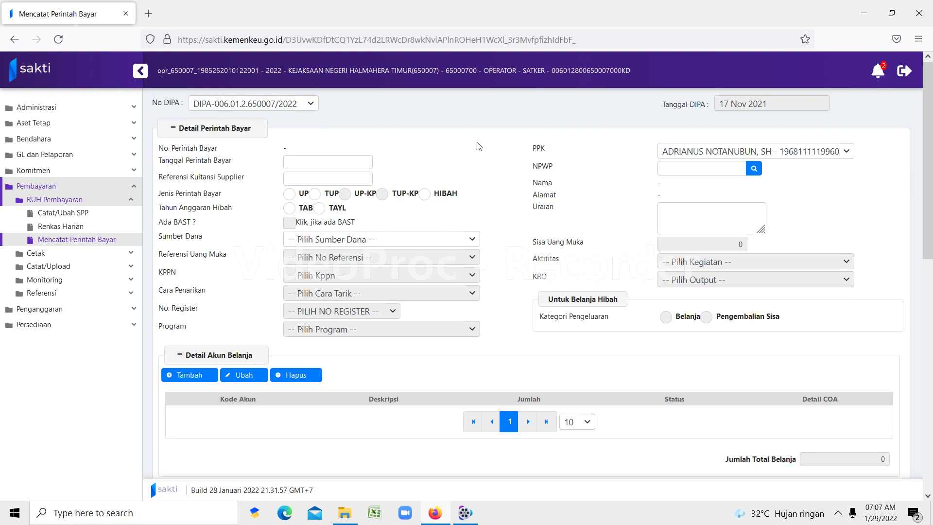
pyautogui.click(297, 156)
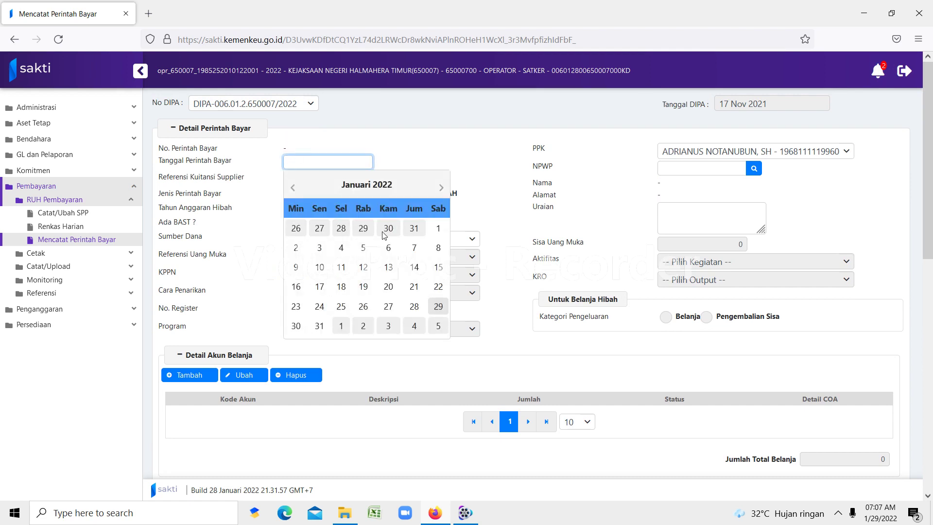
pyautogui.click(388, 306)
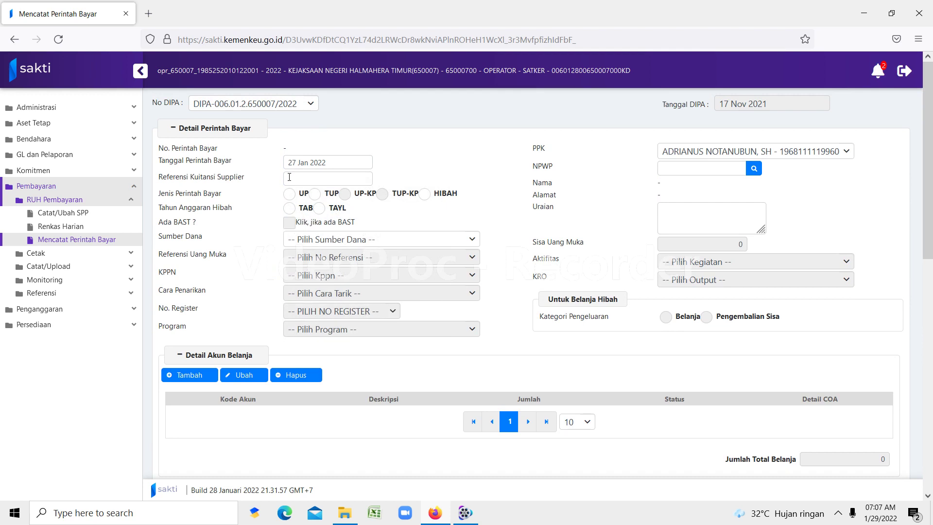
pyautogui.click(290, 179)
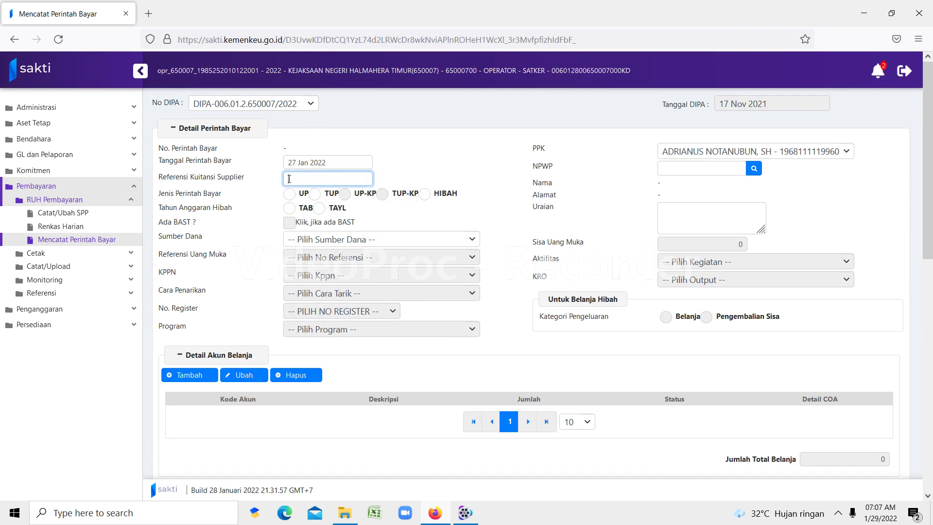
pyautogui.click(288, 195)
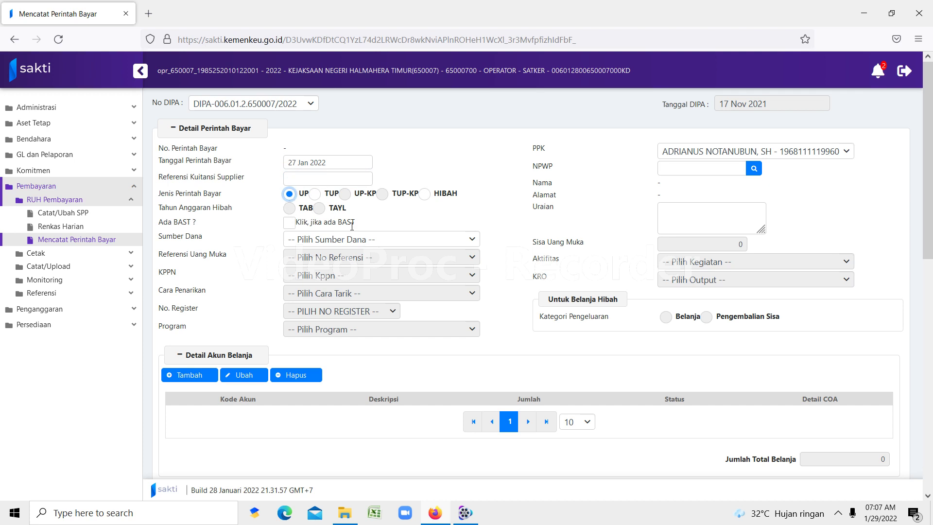
# Step: Set the payment order's Sumber Dana to RM and its KPPN to 112-Tobelo
pyautogui.click(356, 241)
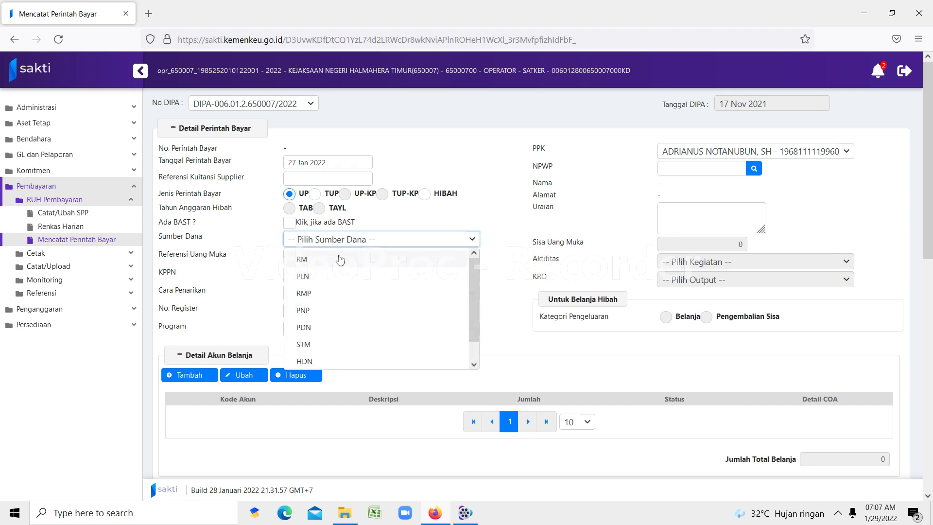
pyautogui.click(340, 258)
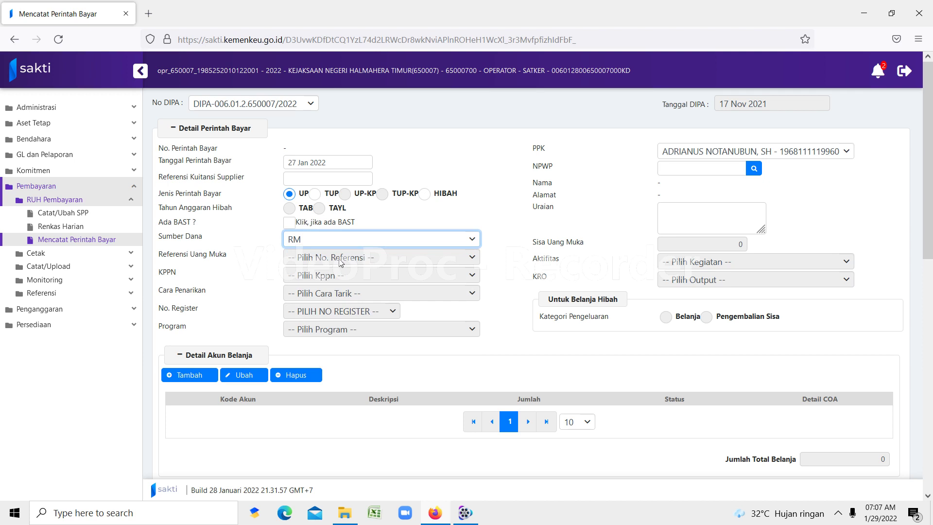
pyautogui.click(338, 273)
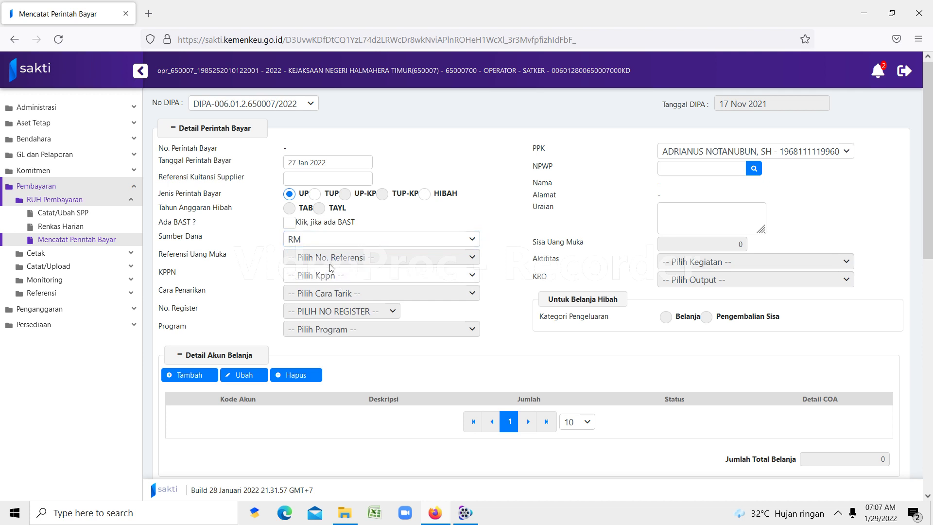
pyautogui.click(328, 276)
pyautogui.click(322, 295)
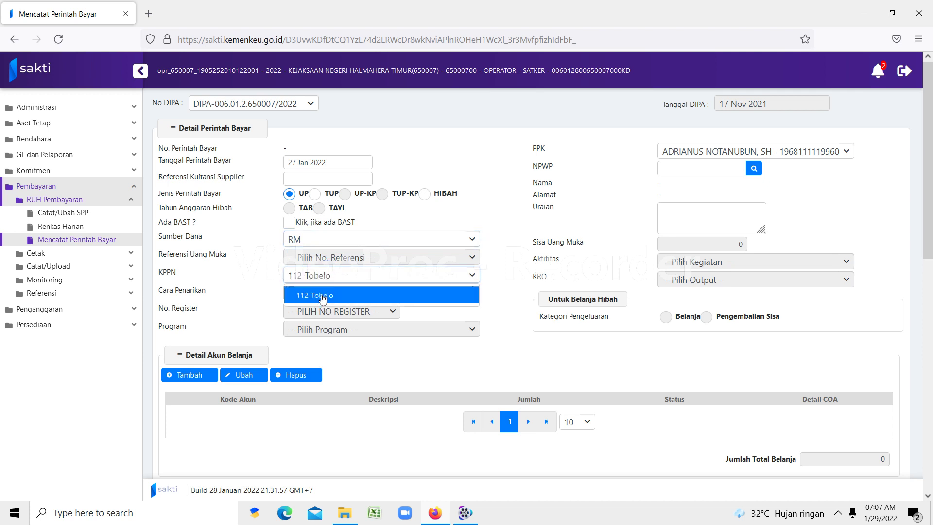
# Step: Choose withdrawal method 0-RM, register 00000001 and program 006.01.WA - Program Dukungan Manajemen for the payment order
pyautogui.click(323, 295)
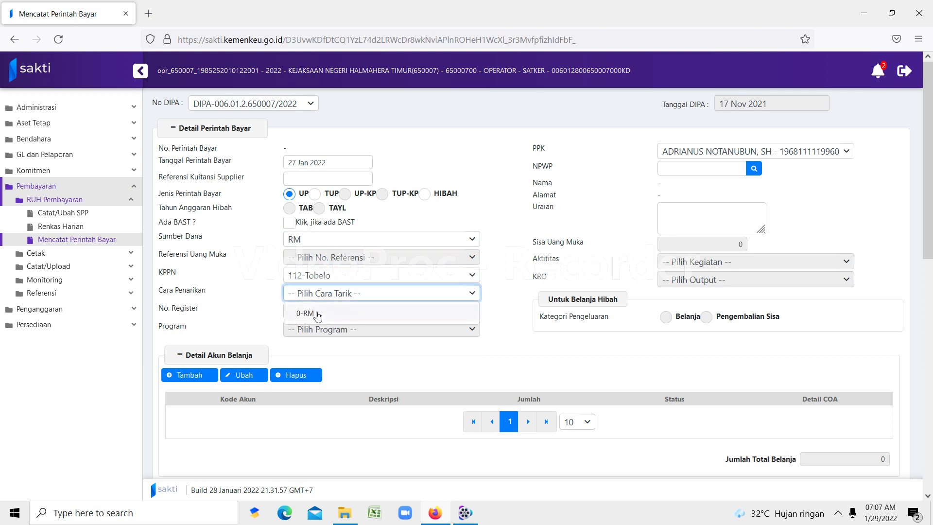
pyautogui.click(322, 312)
pyautogui.click(322, 311)
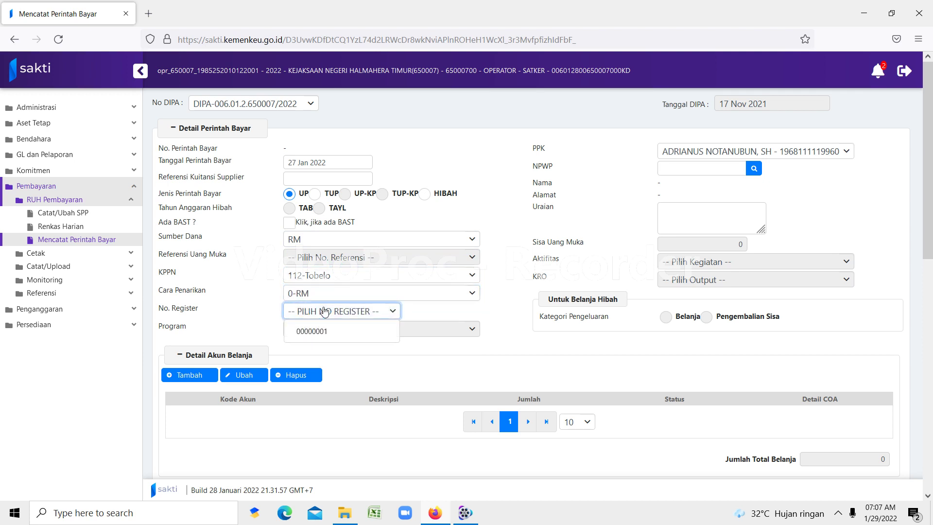
pyautogui.click(321, 332)
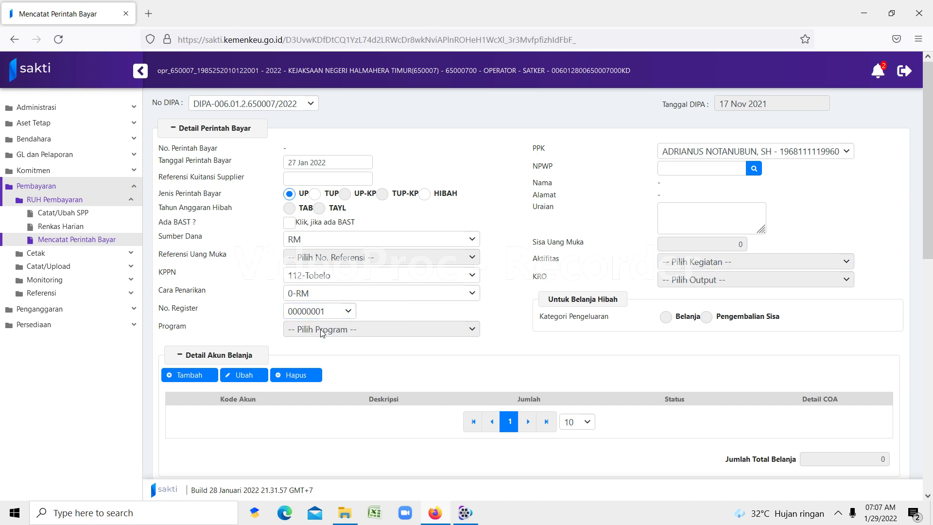
pyautogui.click(343, 329)
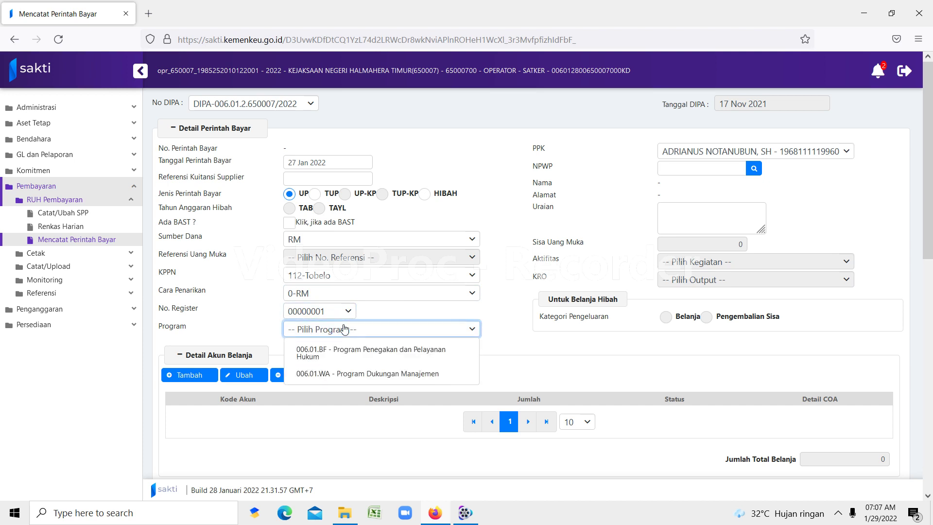
pyautogui.click(356, 377)
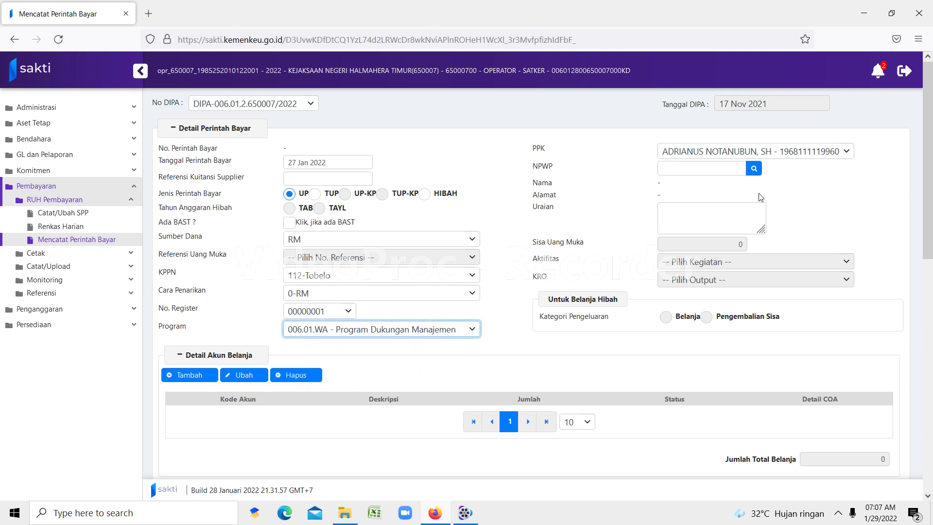
# Step: Choose Bendahara Pengeluaran from the taxpayer data as payee and enter the description "Belanja Keperelua Perkantoran"
pyautogui.click(753, 170)
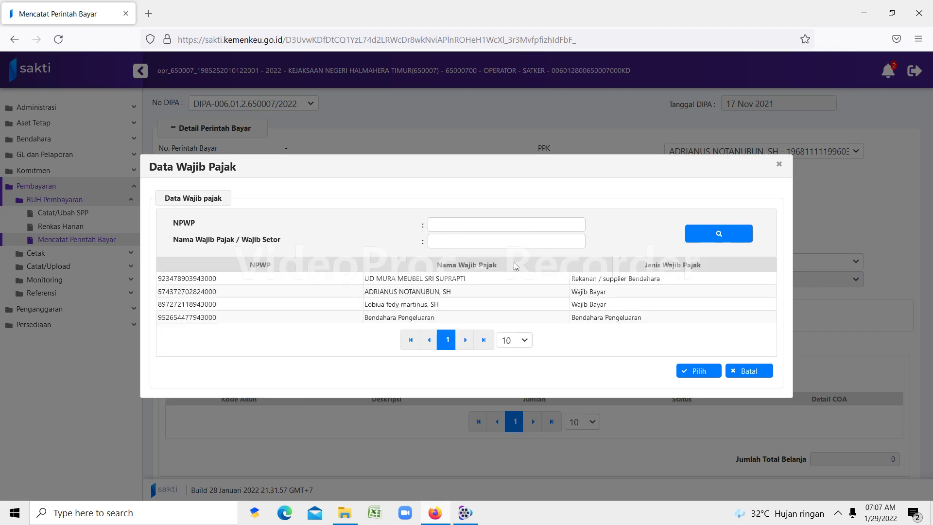
pyautogui.click(460, 318)
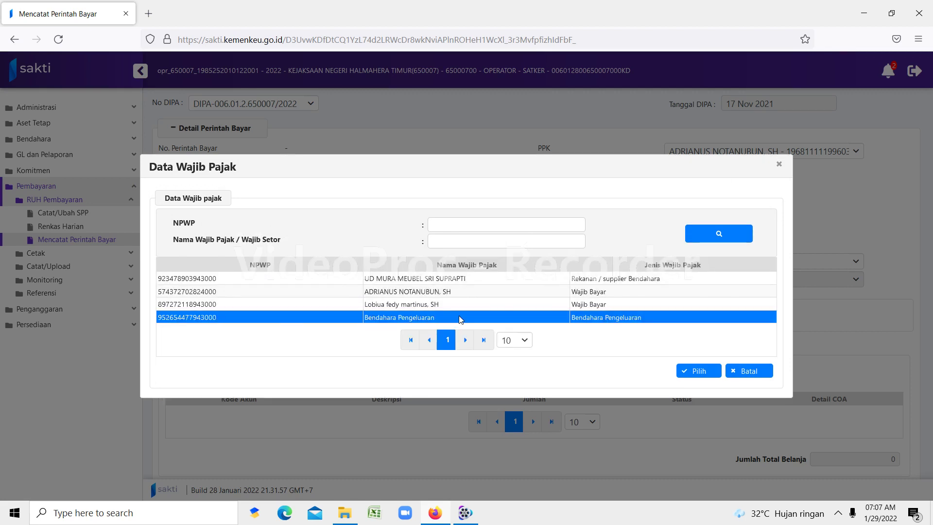
pyautogui.click(460, 319)
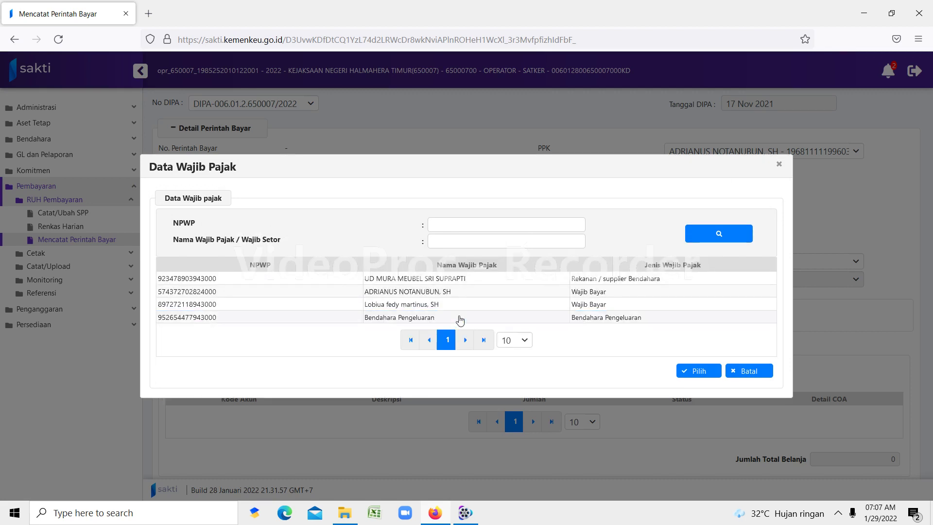
pyautogui.click(483, 318)
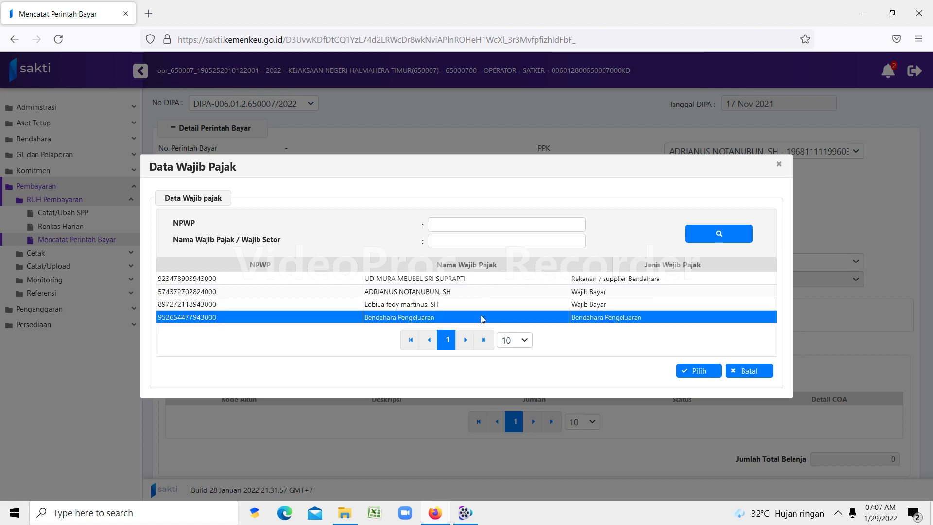
pyautogui.click(699, 371)
pyautogui.click(701, 209)
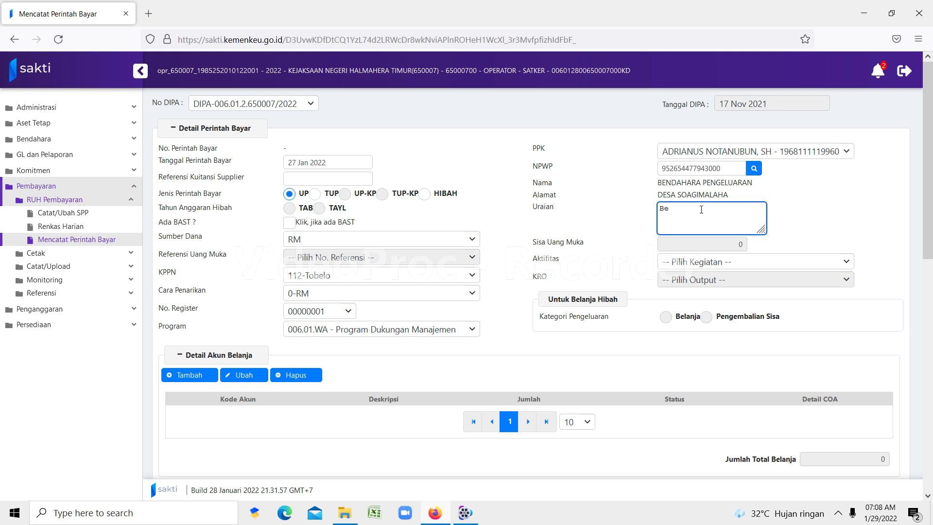
pyautogui.write('lanja Keperelua Perkantoran')
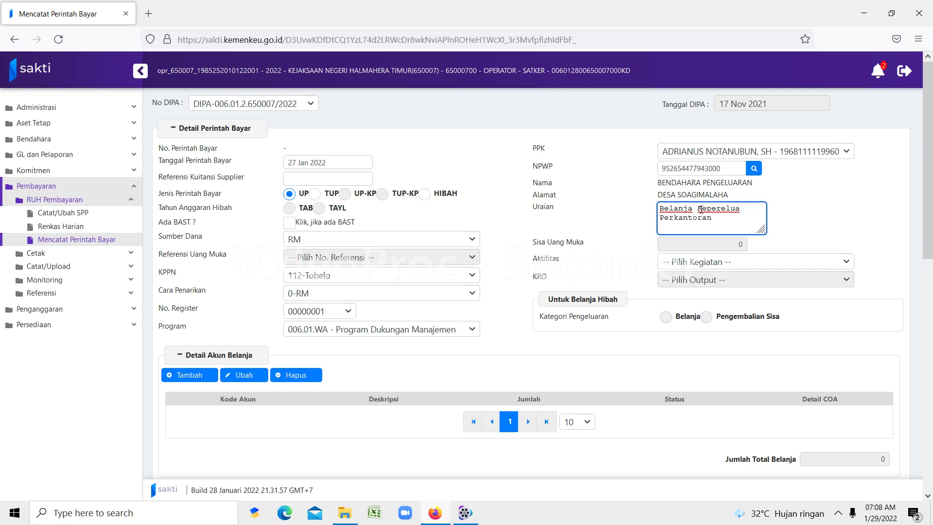
# Step: Set Aktifitas to 006.01.WA.1090 - Dukungan Manajemen and KRO to 006.01.WA.1090.EBA - Layanan Dukungan Manajemen Internal
pyautogui.click(744, 262)
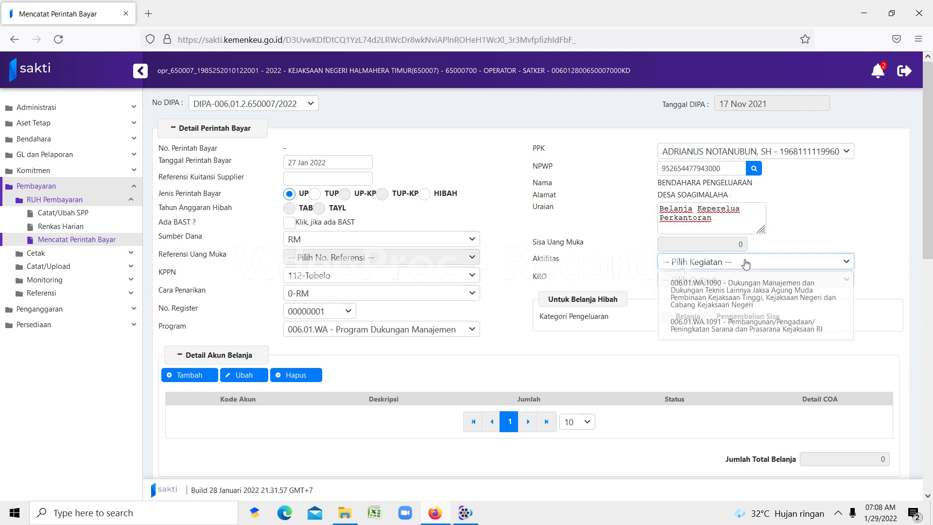
pyautogui.click(726, 299)
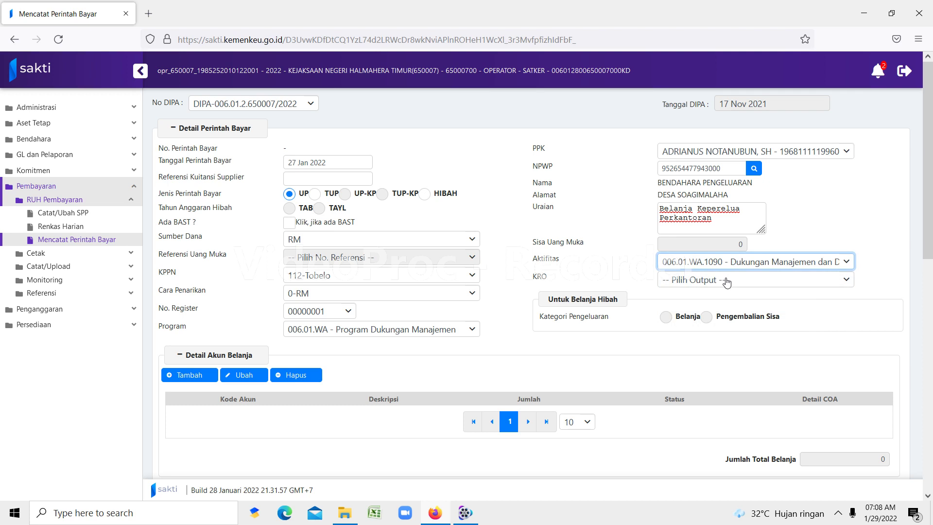
pyautogui.click(725, 282)
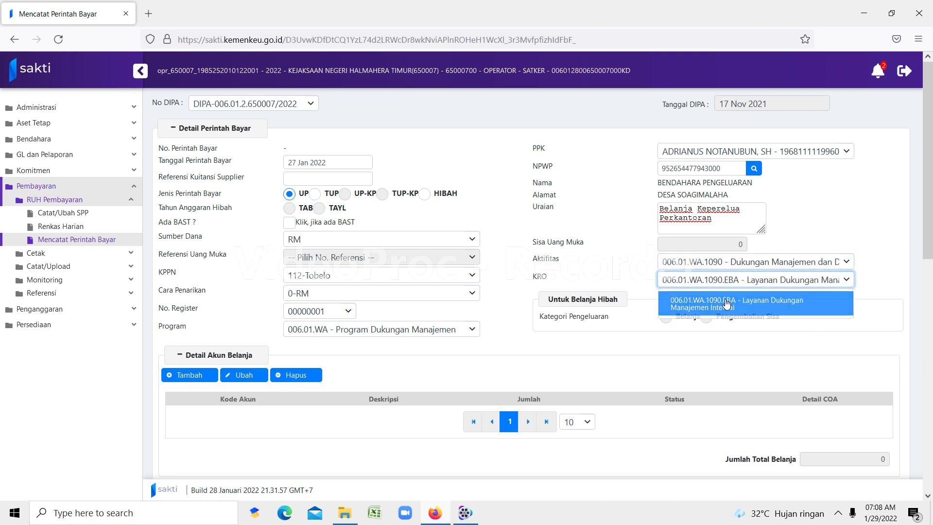
pyautogui.click(726, 304)
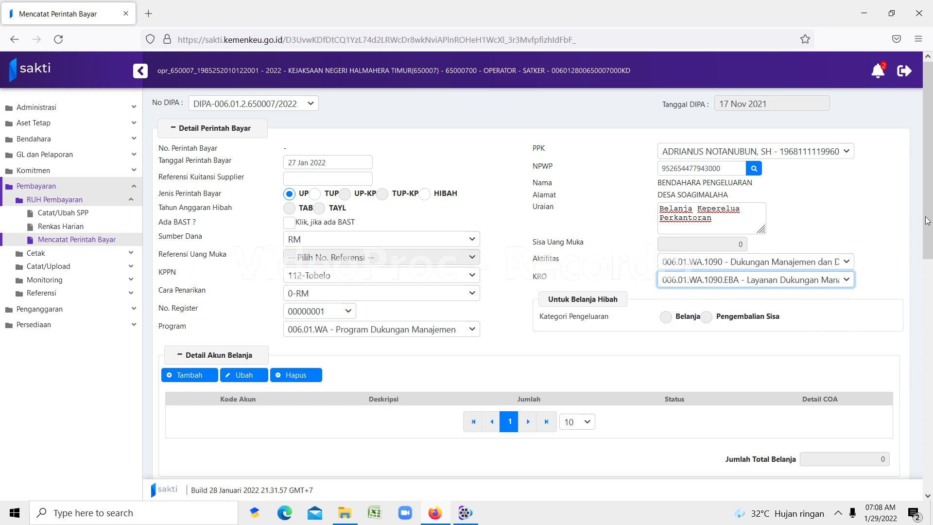
# Step: Start an expenditure account line with 521119 - Belanja Barang Operasional Lainnya and open its COA detailing
pyautogui.scroll(-2, 926, 221)
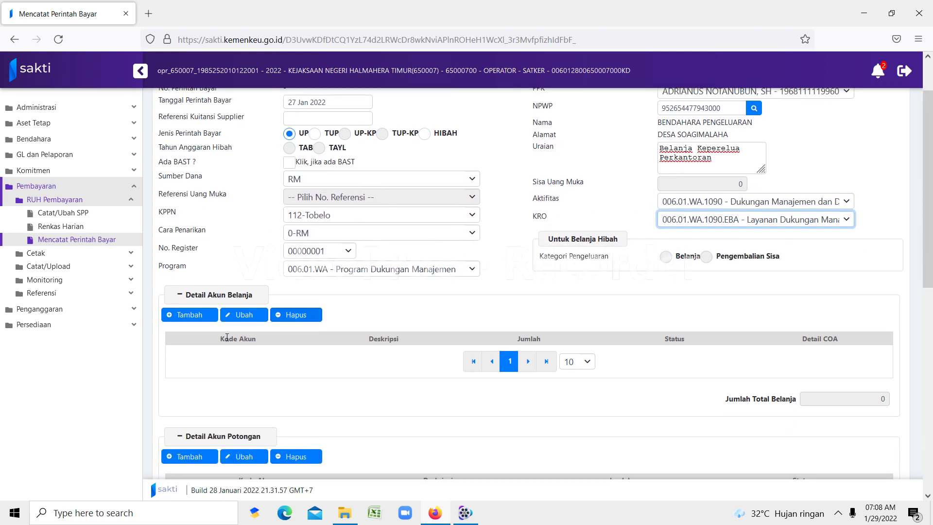
pyautogui.click(190, 315)
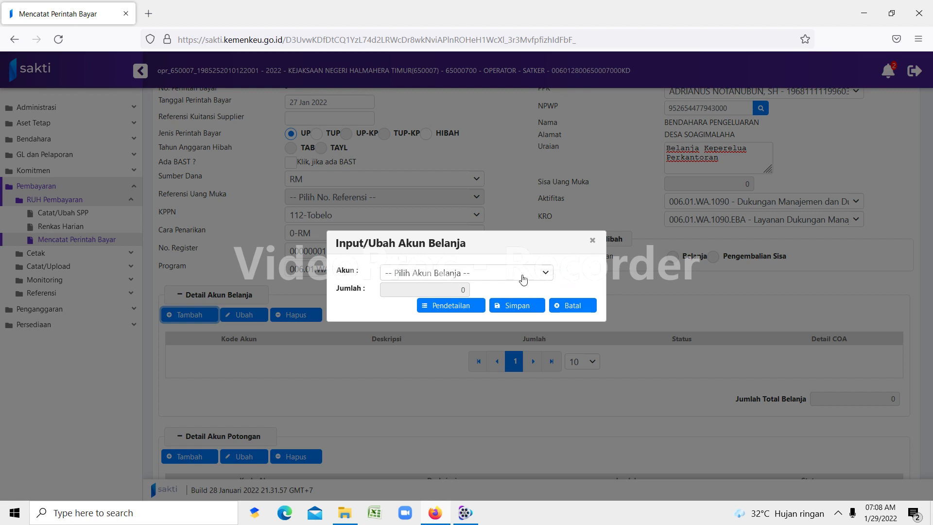
pyautogui.click(523, 279)
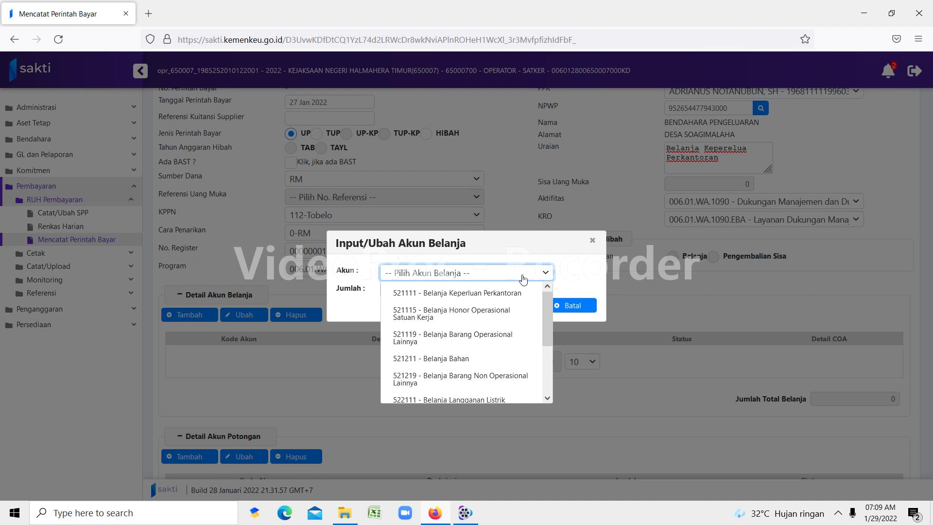
pyautogui.click(429, 345)
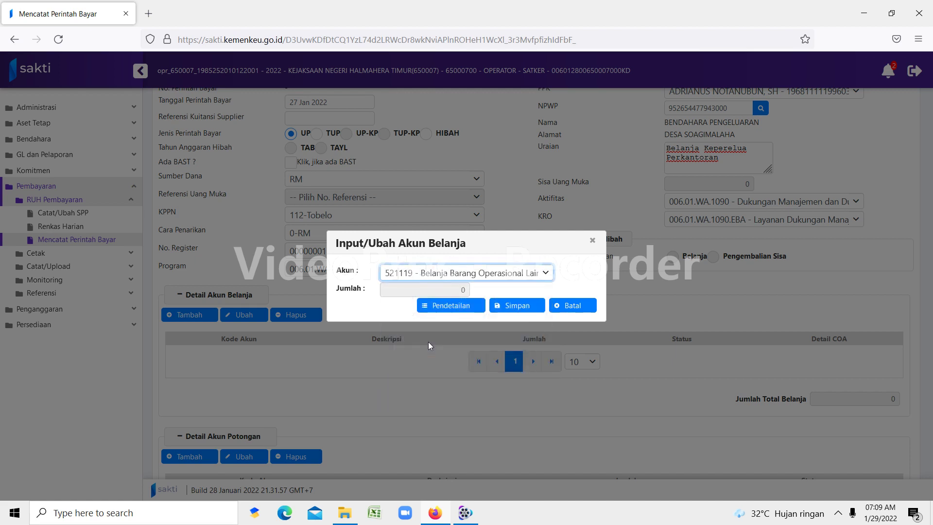
pyautogui.click(460, 306)
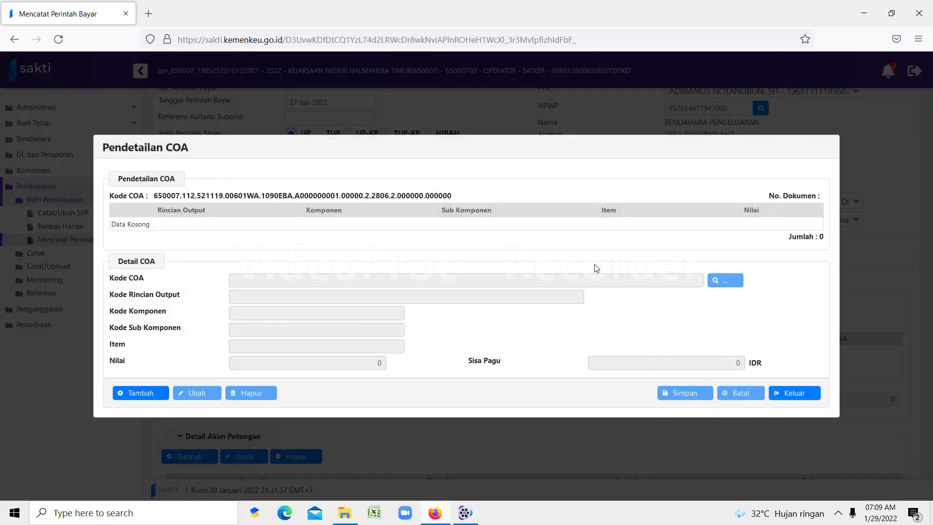
# Step: Try adding a COA detail for item 000176 under component 002 with a value of 250.000, and discard the entry
pyautogui.click(138, 394)
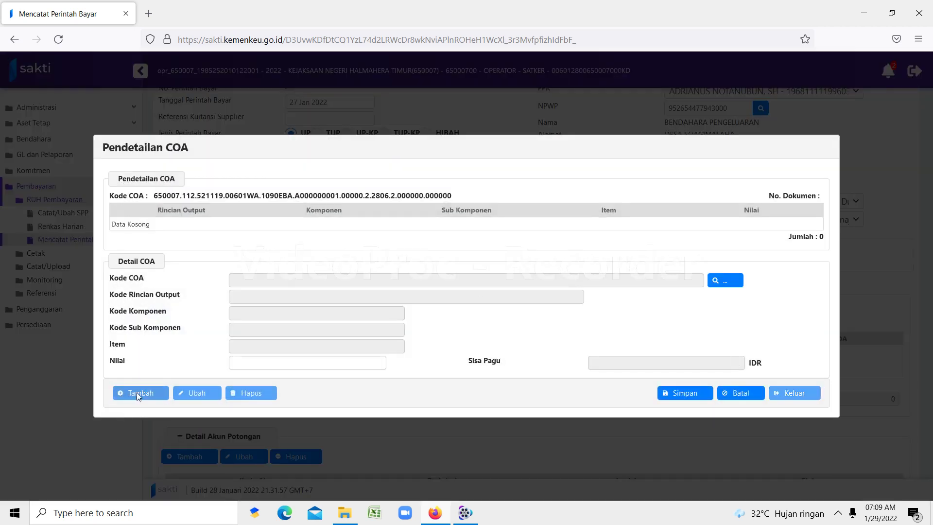
pyautogui.click(724, 285)
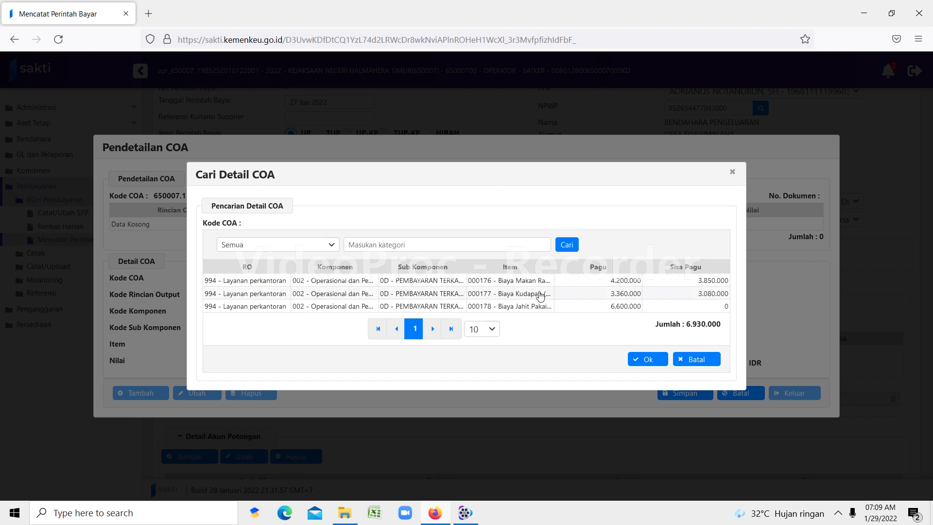
pyautogui.click(513, 281)
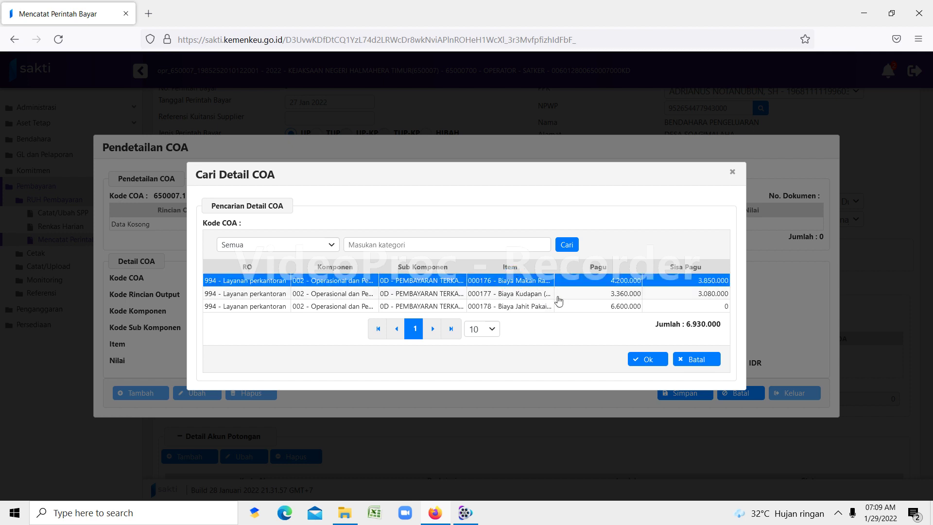
pyautogui.click(646, 360)
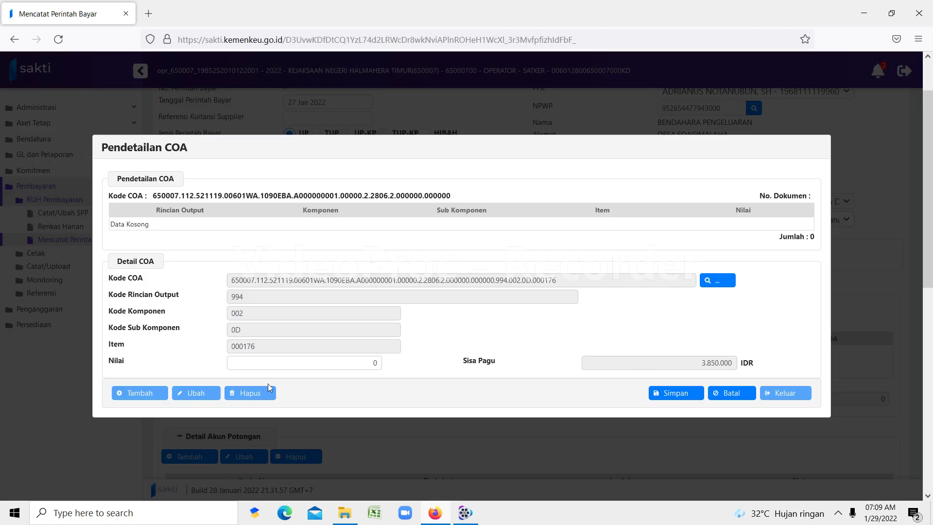
pyautogui.click(364, 360)
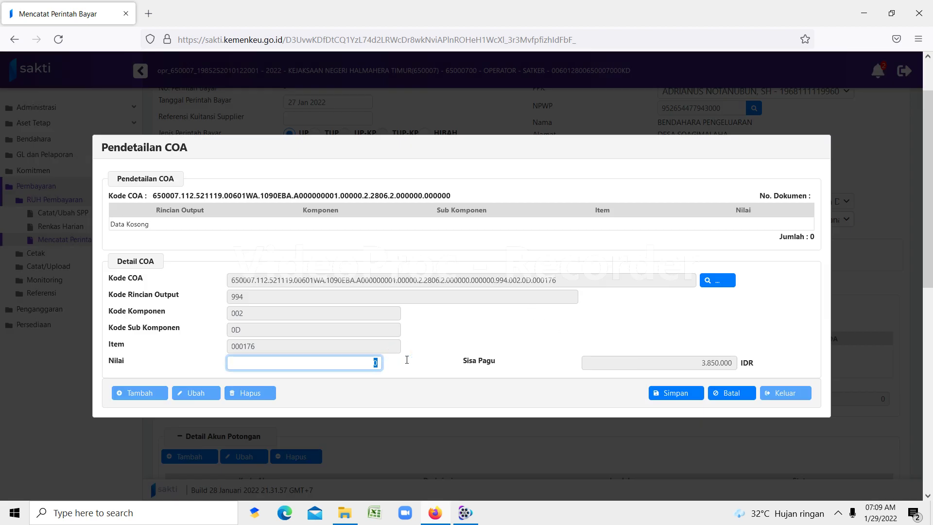
pyautogui.write('250.000')
pyautogui.click(733, 394)
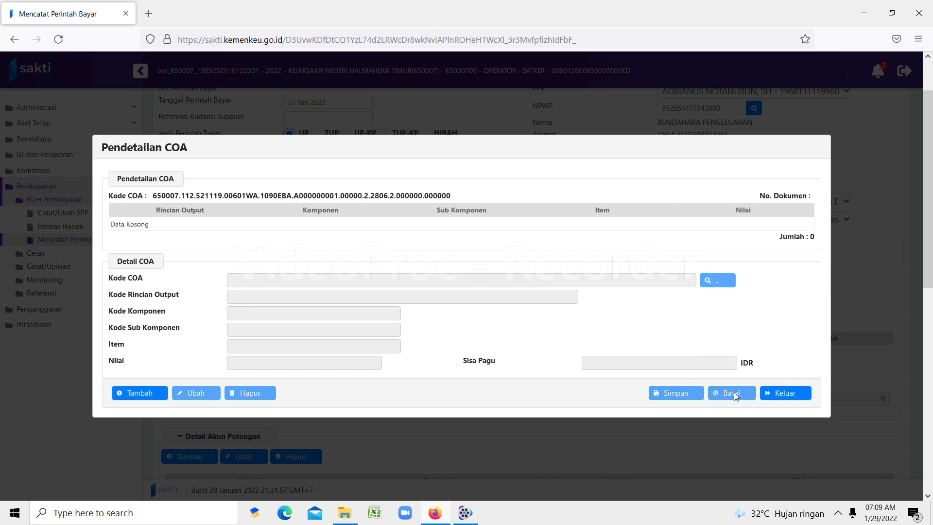
# Step: Leave the COA detailing, cancel the expenditure account line and go to the list of recorded payment orders
pyautogui.click(774, 394)
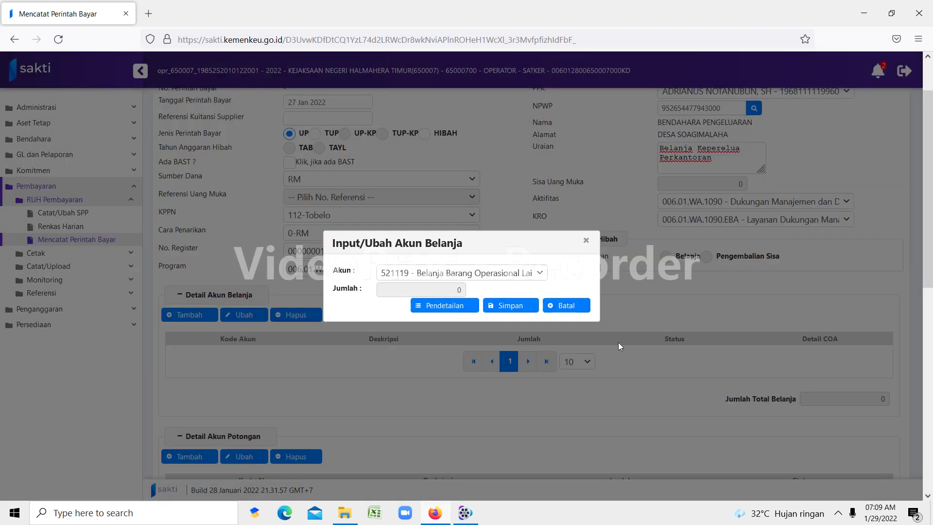
pyautogui.click(461, 289)
pyautogui.click(509, 308)
pyautogui.click(559, 307)
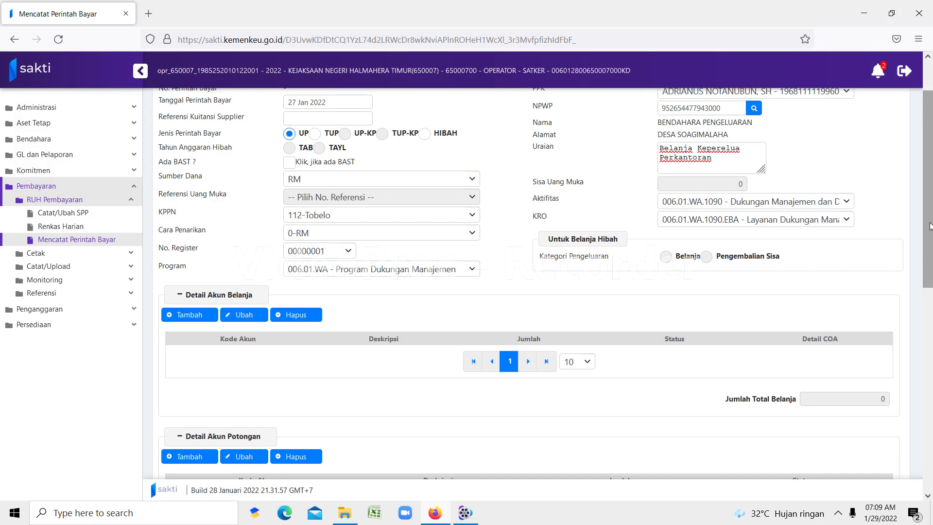
pyautogui.moveTo(930, 226); pyautogui.dragTo(928, 428)
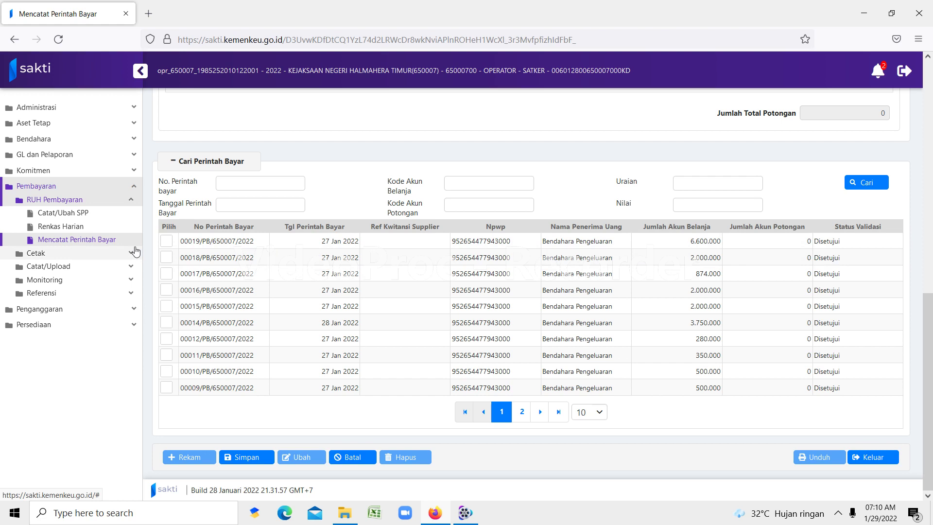
# Step: Open the copied SAKTI page address in a second browser tab
pyautogui.click(150, 16)
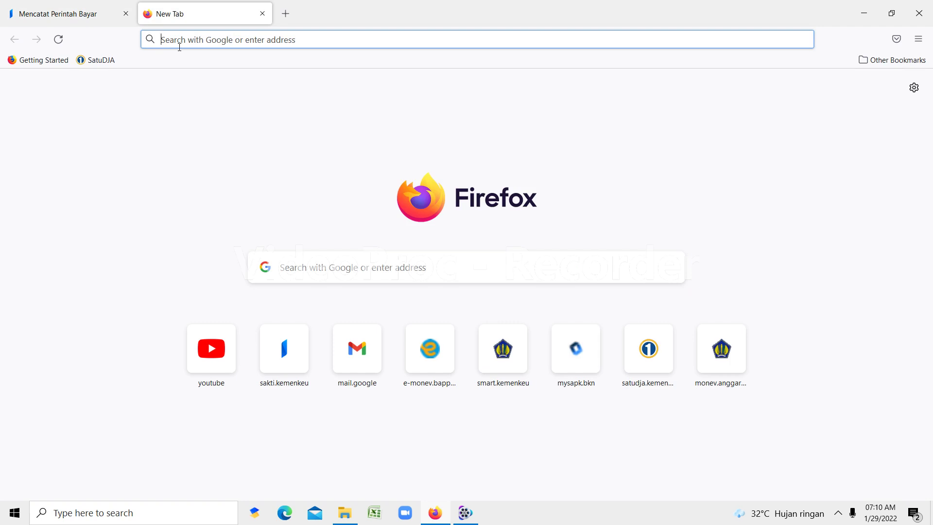
pyautogui.hotkey('ctrl', 'Tab')
pyautogui.click(202, 43)
pyautogui.hotkey('ctrl', 'c')
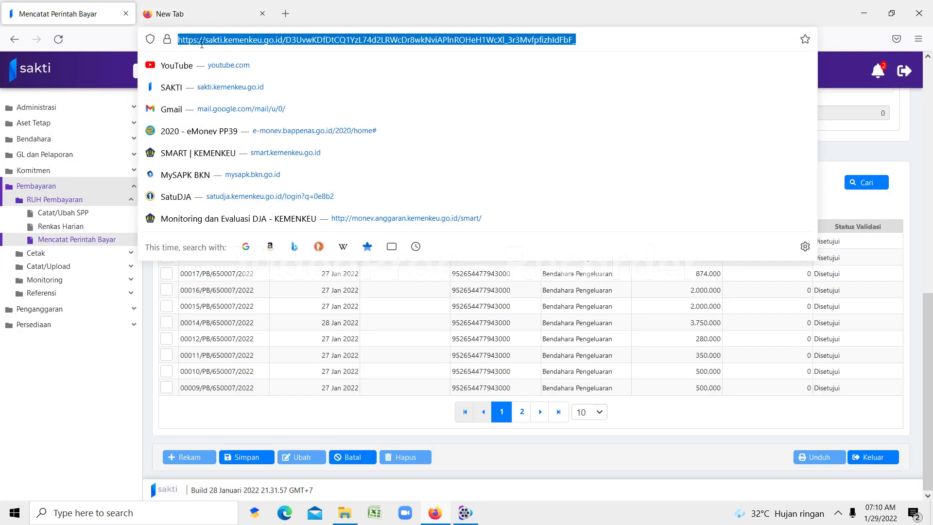
pyautogui.click(208, 11)
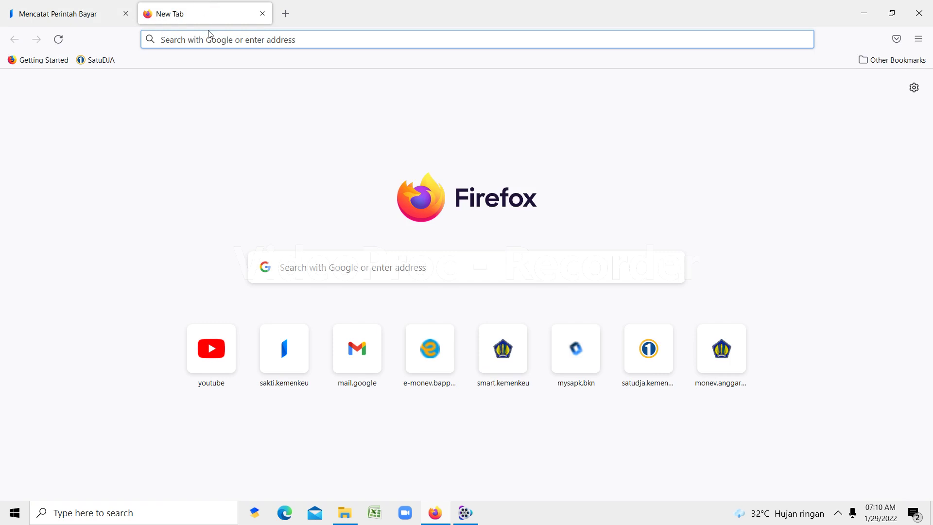
pyautogui.hotkey('ctrl', 'v')
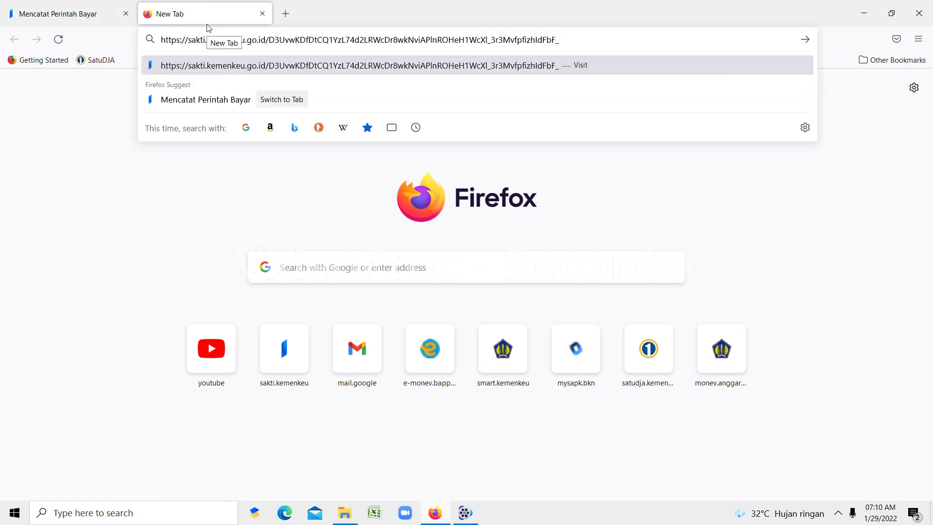
pyautogui.press('Return')
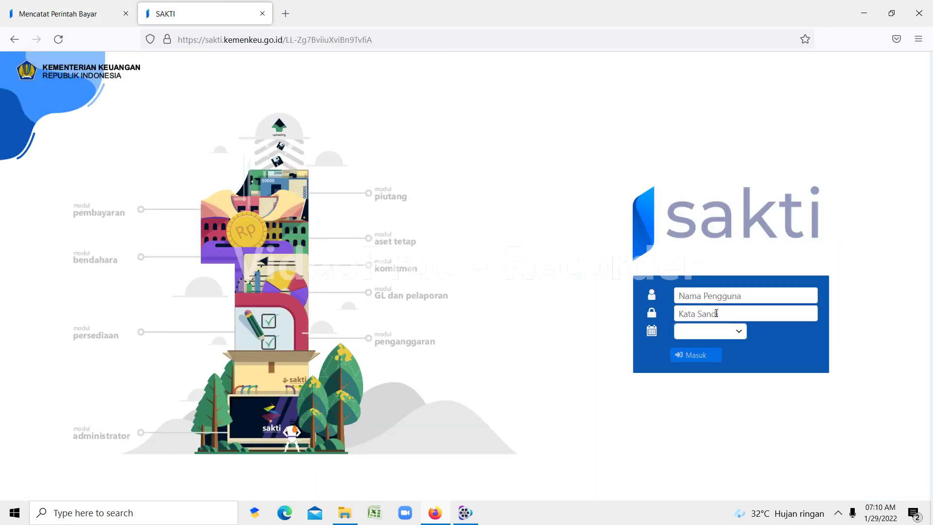
# Step: Sign in with the validator account's saved username and password
pyautogui.click(716, 296)
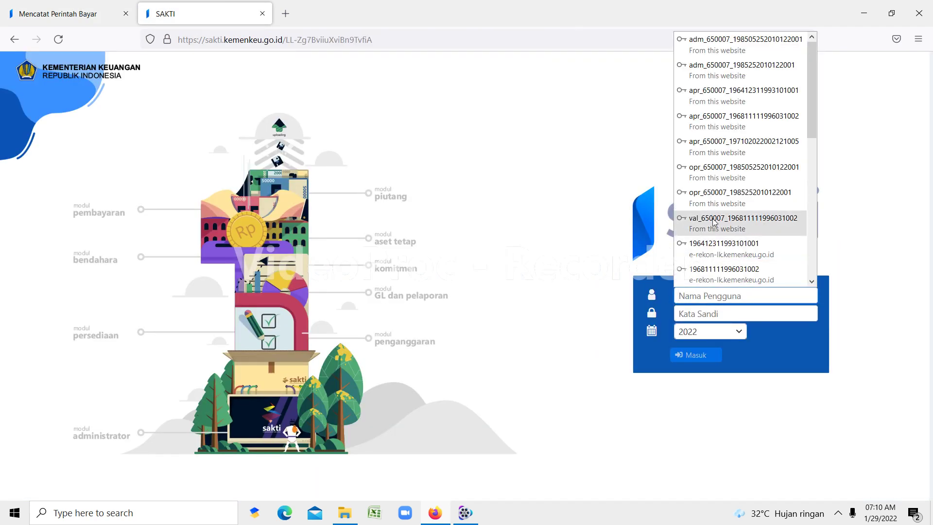
pyautogui.click(714, 223)
pyautogui.click(687, 358)
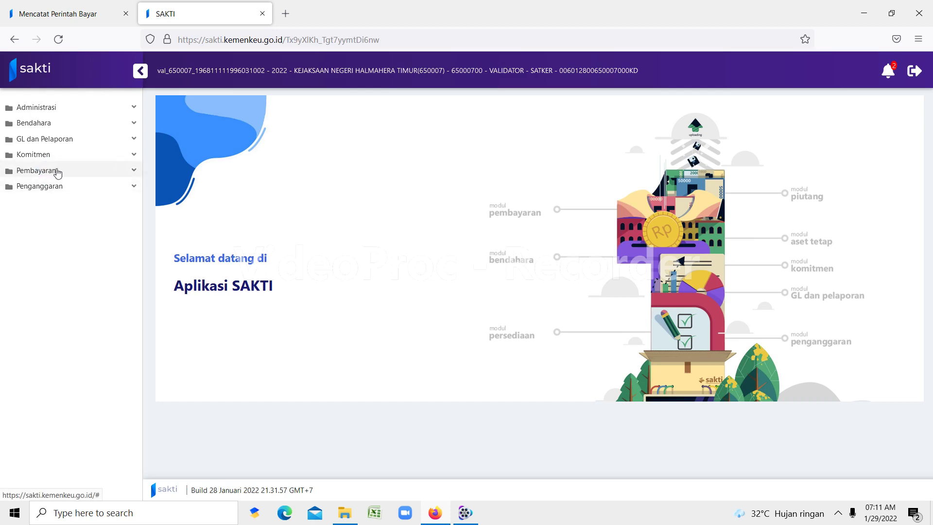
# Step: Open Validasi Perintah Bayar under Pembayaran and leave the first listed payment order unselected
pyautogui.click(57, 174)
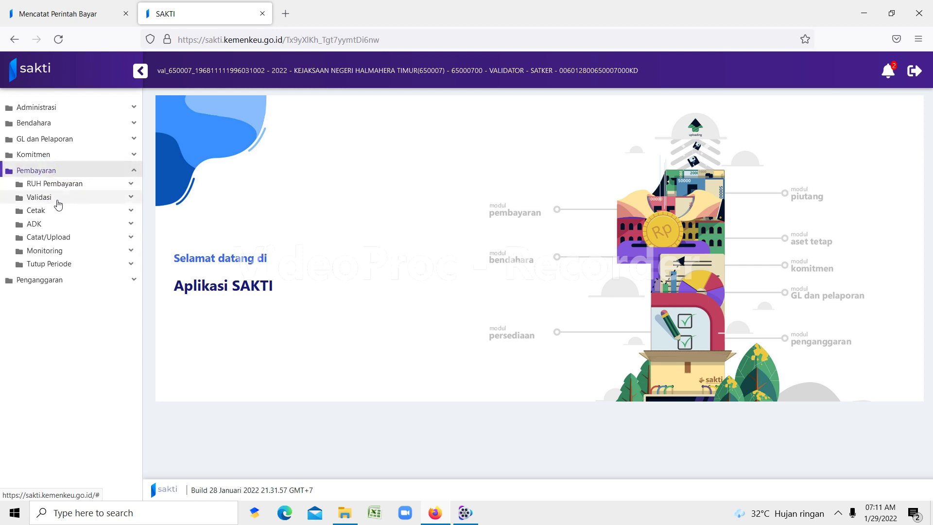
pyautogui.click(58, 201)
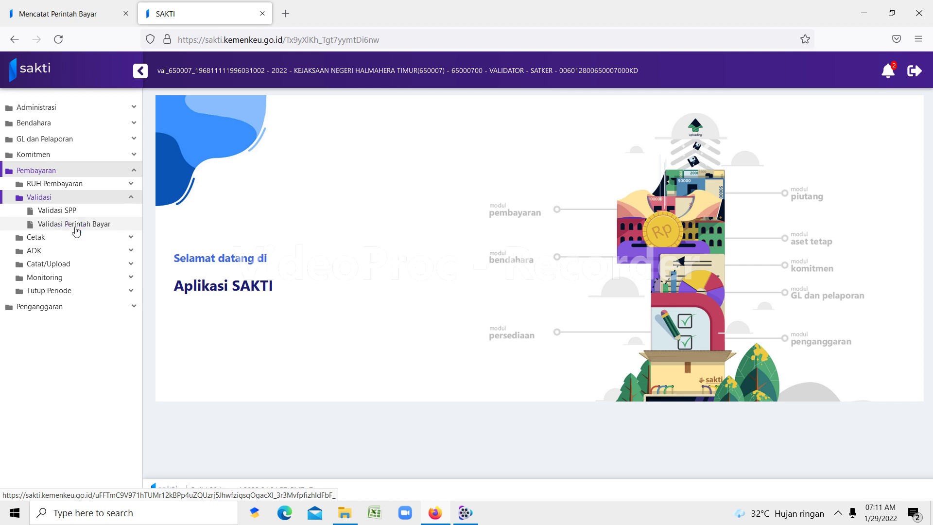
pyautogui.click(75, 225)
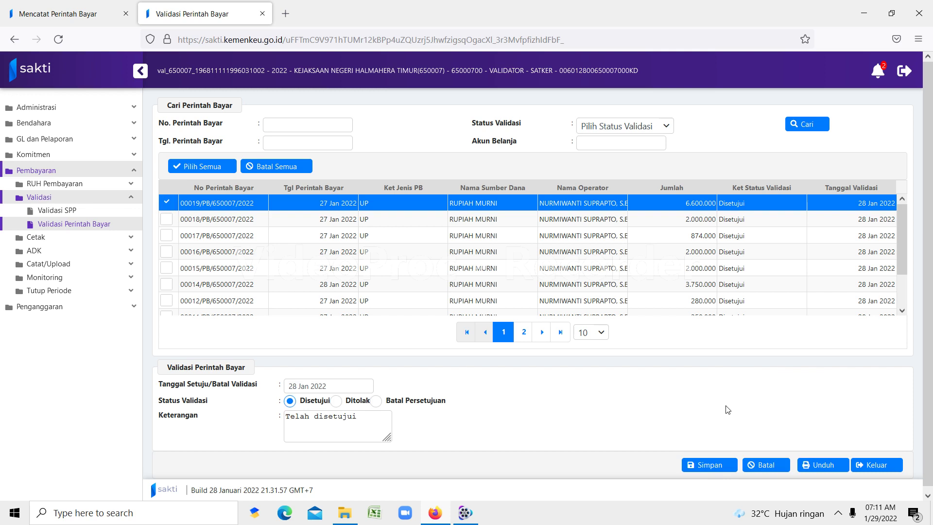
pyautogui.click(166, 204)
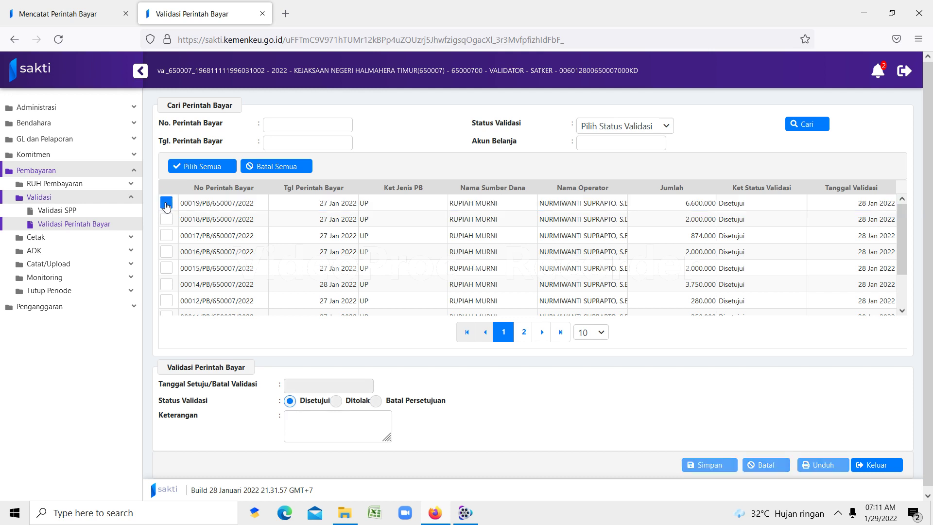
pyautogui.click(166, 204)
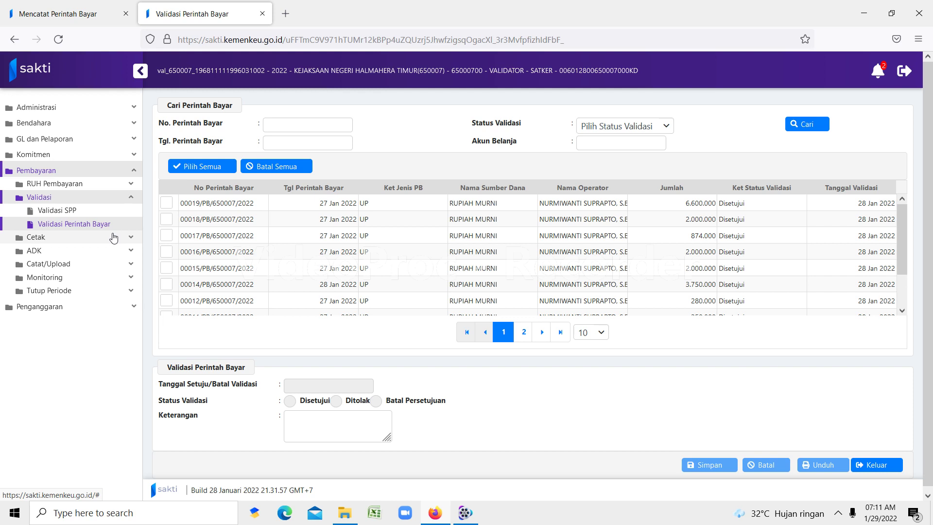
# Step: Return to the operator session and open Membuat Kuitansi from the Bendahara transactions
pyautogui.click(61, 21)
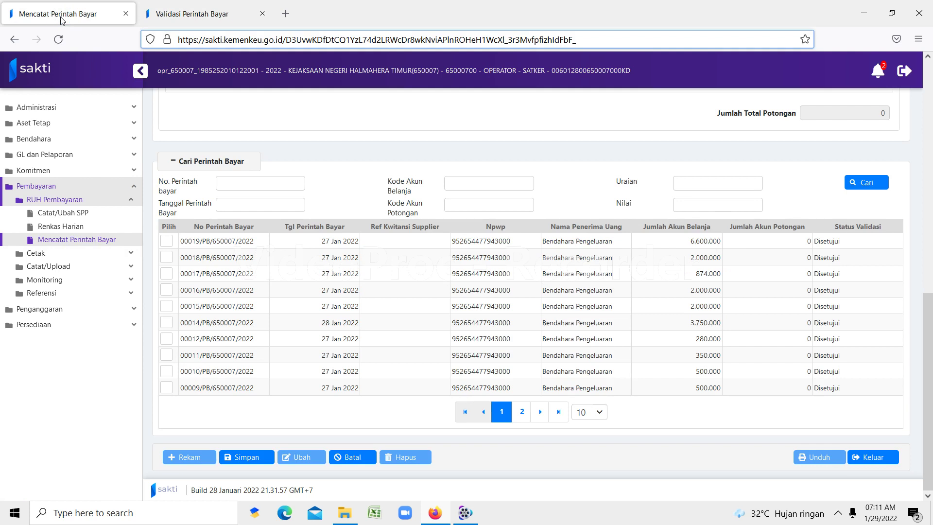
pyautogui.click(67, 145)
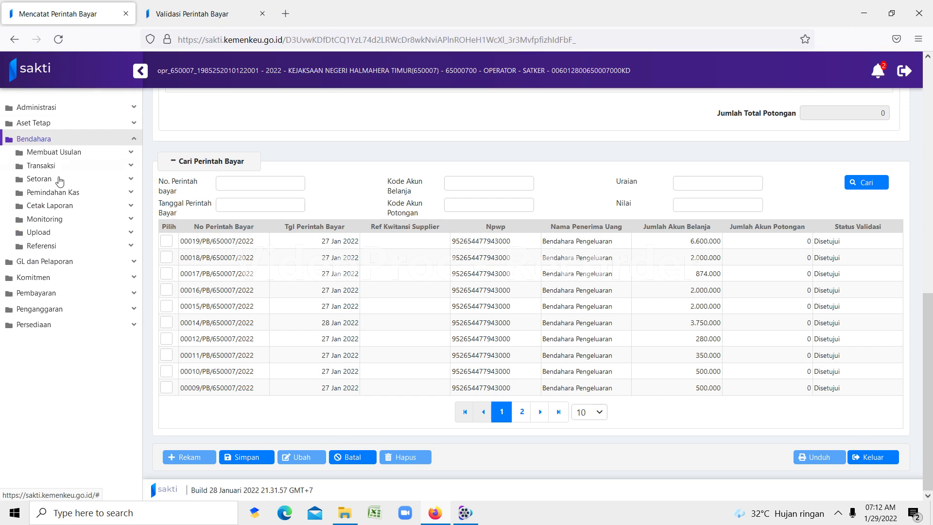
pyautogui.click(56, 165)
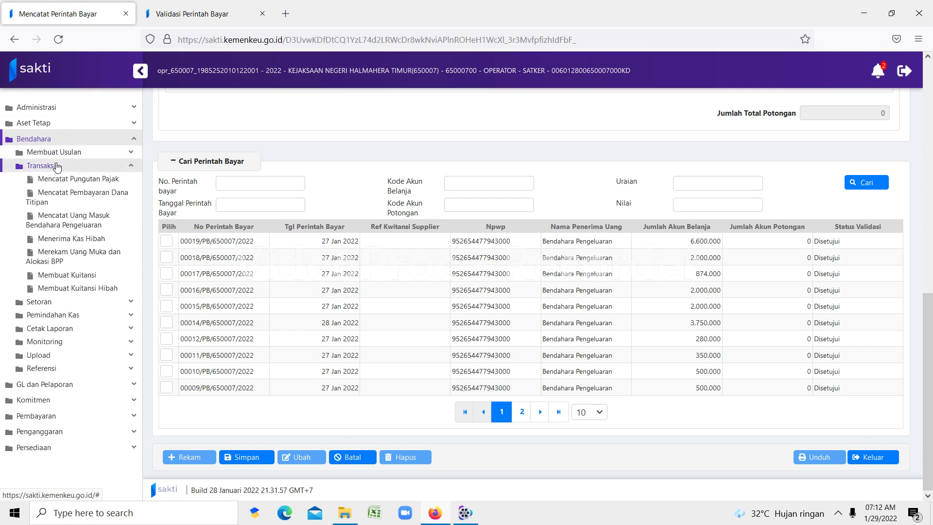
pyautogui.click(96, 277)
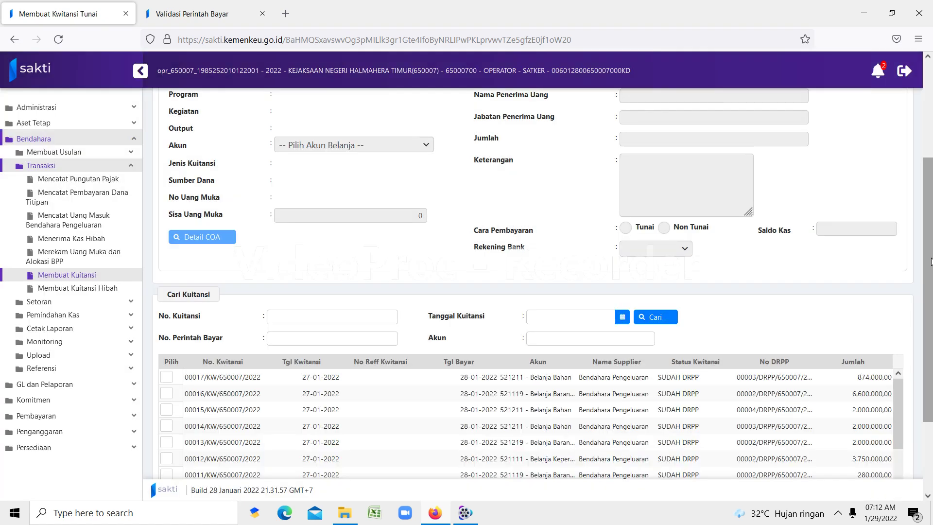
# Step: Start a new receipt with receipt date 27-01-2022 and payment date 28-01-2022
pyautogui.moveTo(931, 261); pyautogui.dragTo(925, 349)
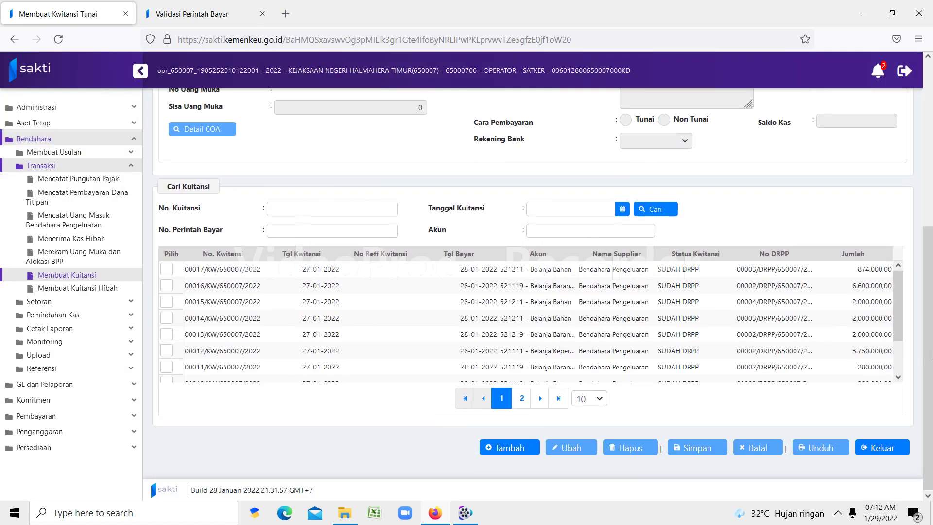
pyautogui.click(509, 448)
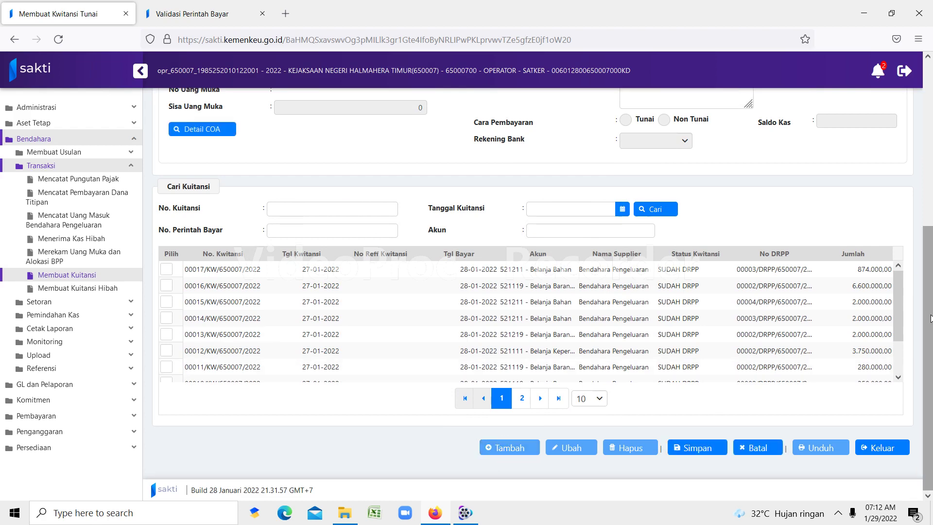
pyautogui.moveTo(928, 321); pyautogui.dragTo(894, 124)
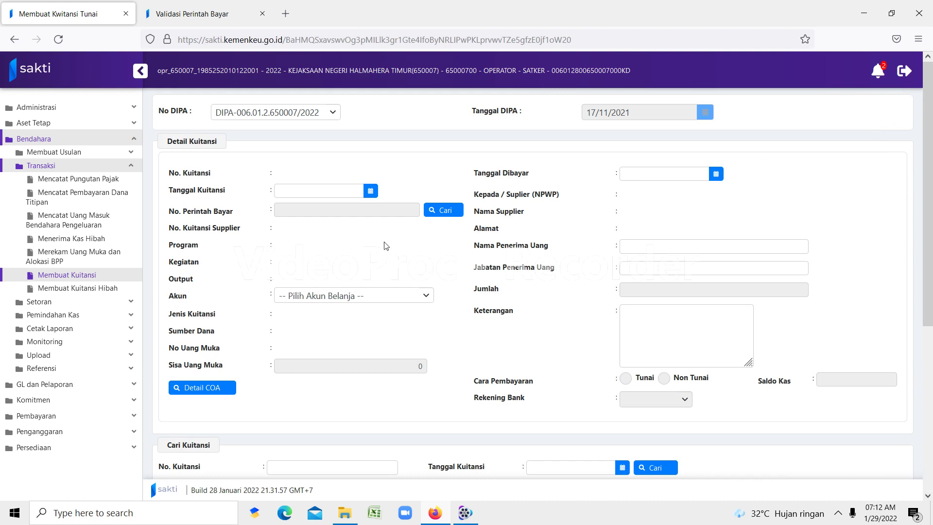
pyautogui.click(370, 193)
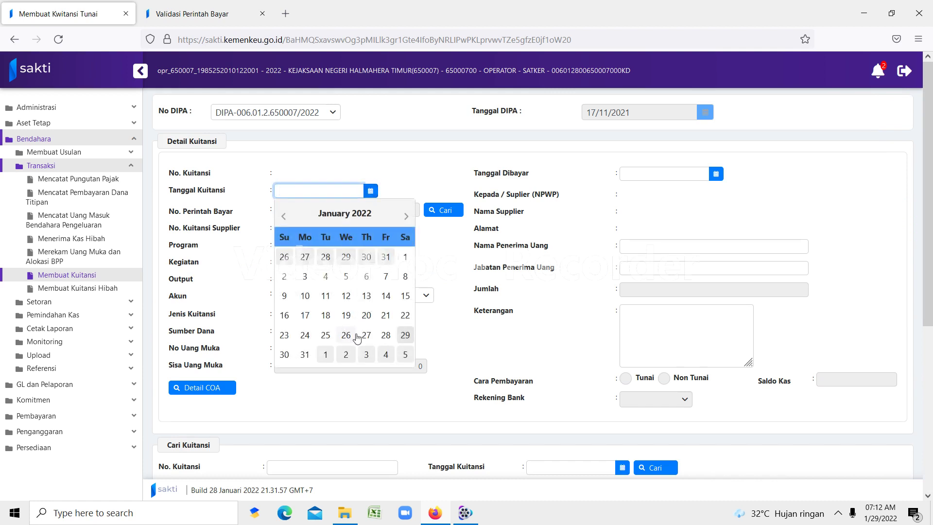
pyautogui.click(367, 335)
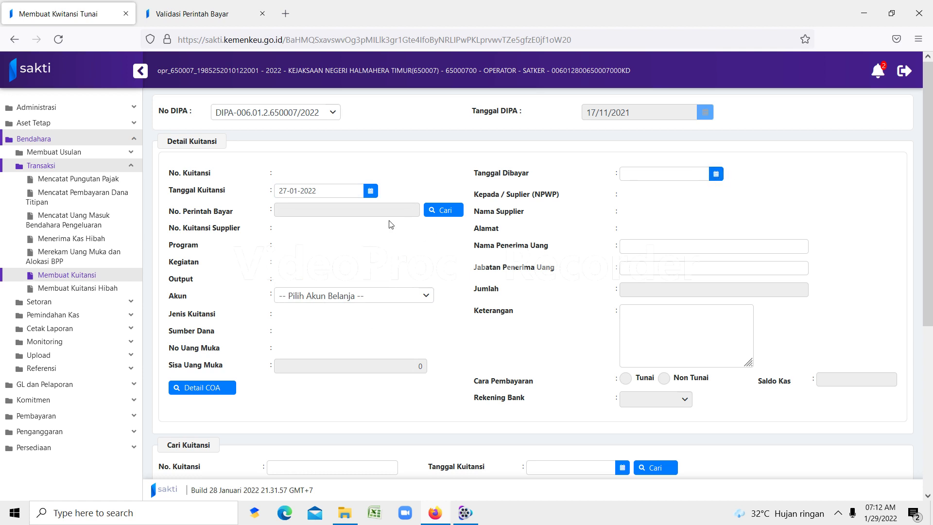
pyautogui.click(716, 174)
pyautogui.click(731, 319)
# Step: Look up the payment orders available for the receipt and leave the search without choosing one
pyautogui.click(451, 217)
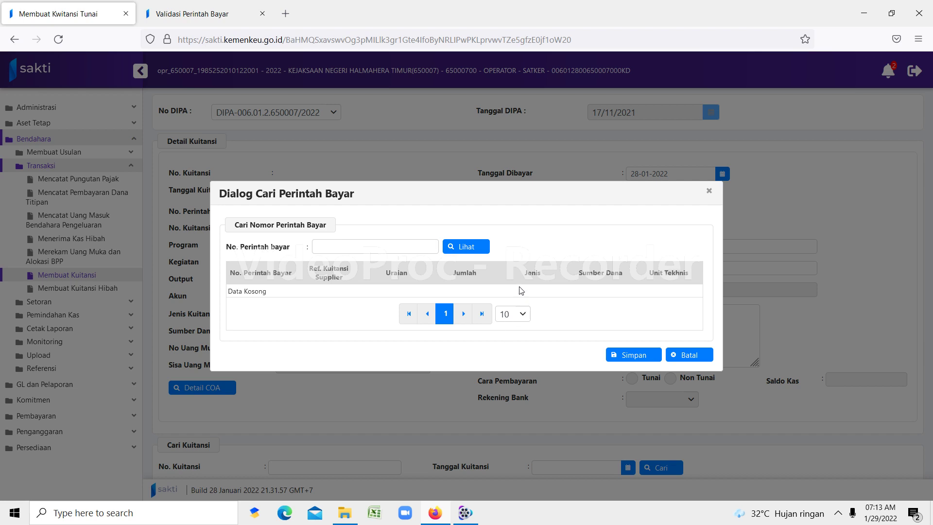
pyautogui.click(684, 358)
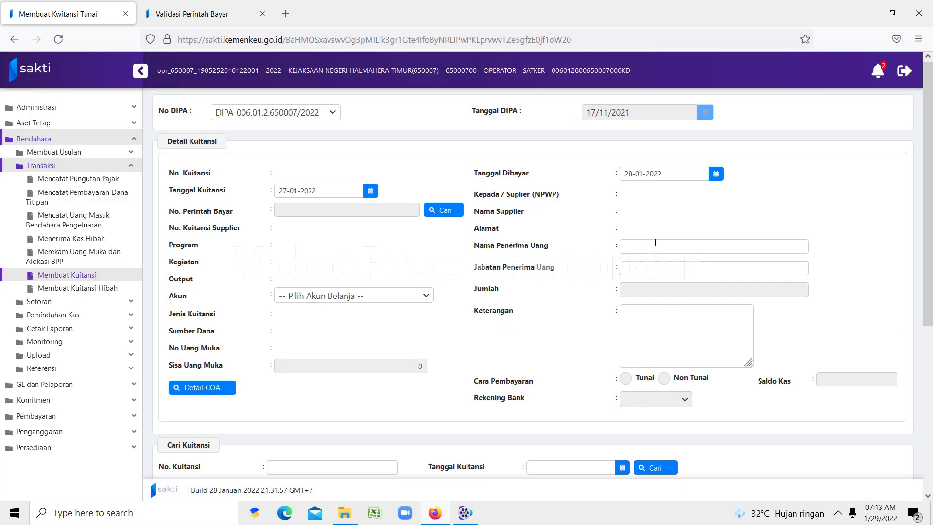
# Step: Review the receipt's Nama Penerima Uang, Jabatan Penerima Uang and Keterangan fields
pyautogui.click(645, 245)
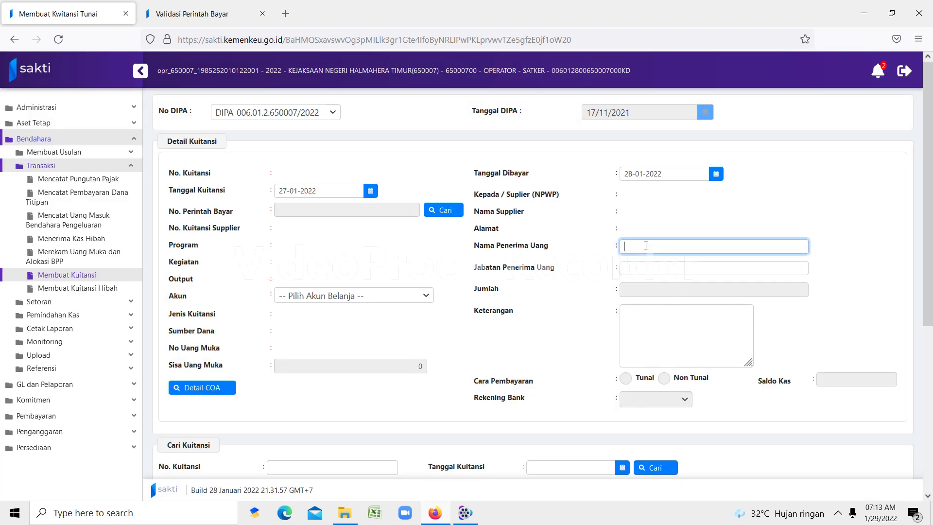
pyautogui.click(632, 267)
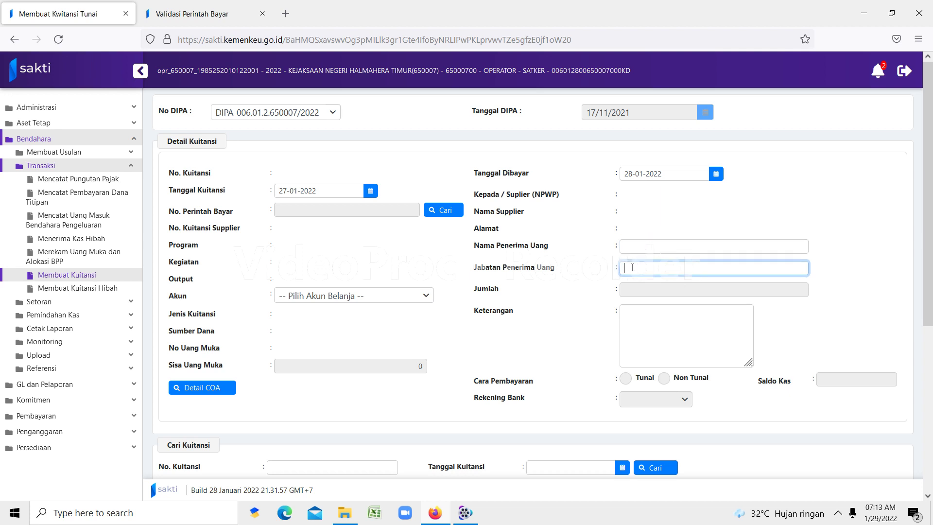
pyautogui.click(631, 312)
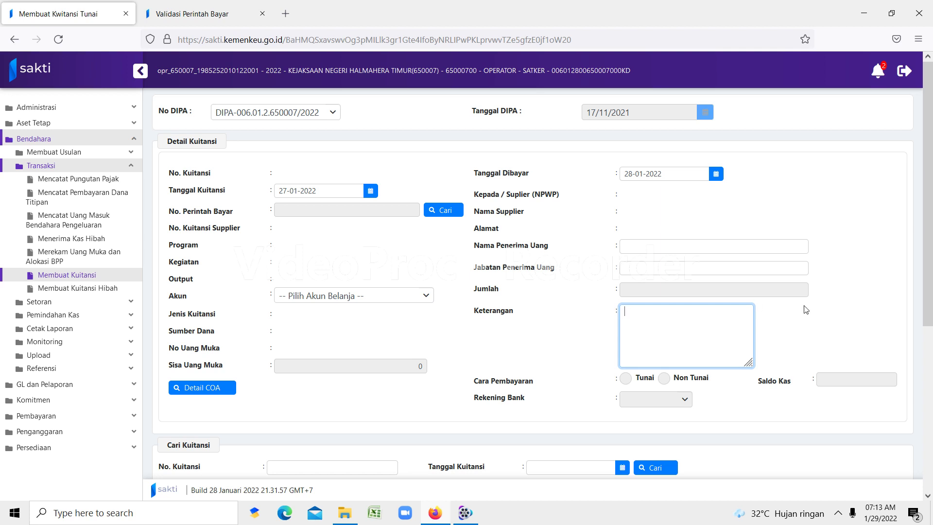
# Step: Review the rest of the receipt form, from the payment method fields down to the list of existing receipts
pyautogui.moveTo(928, 217); pyautogui.dragTo(930, 241)
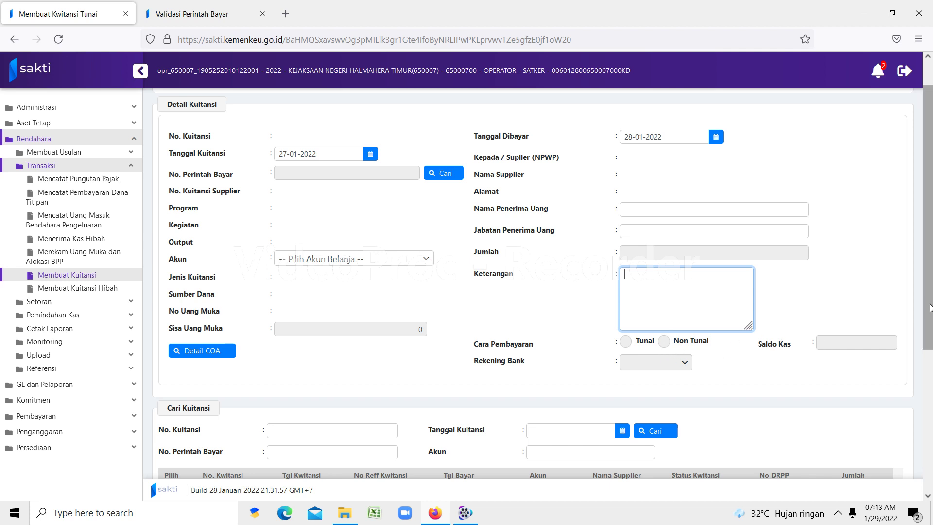
pyautogui.moveTo(929, 307); pyautogui.dragTo(929, 356)
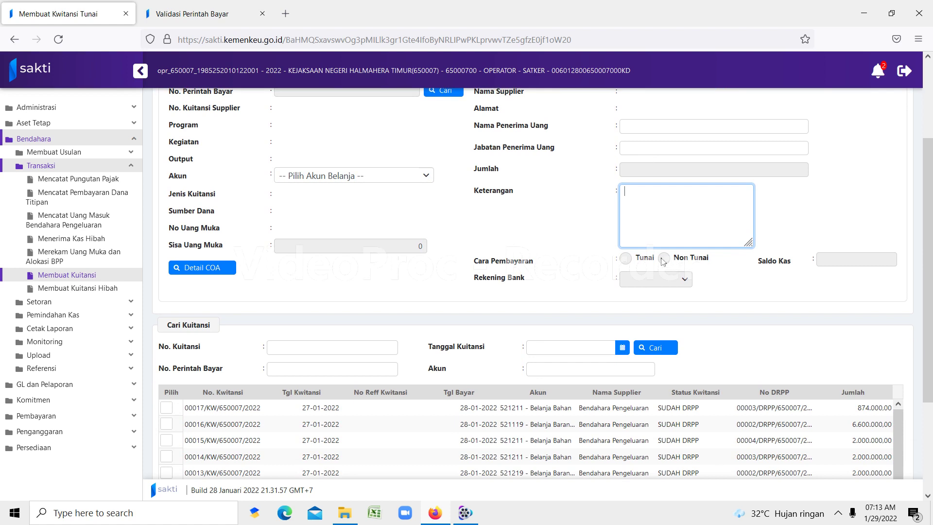
pyautogui.moveTo(929, 294); pyautogui.dragTo(913, 378)
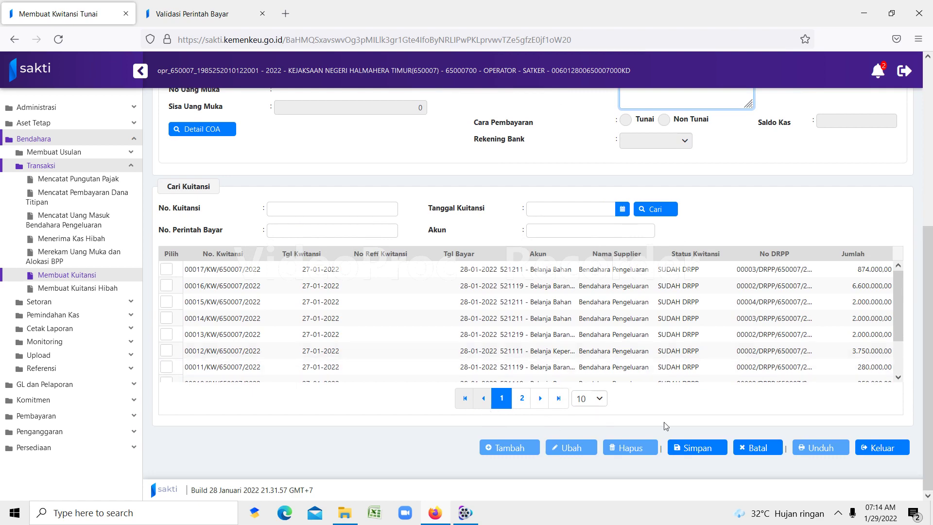
pyautogui.moveTo(927, 350); pyautogui.dragTo(907, 166)
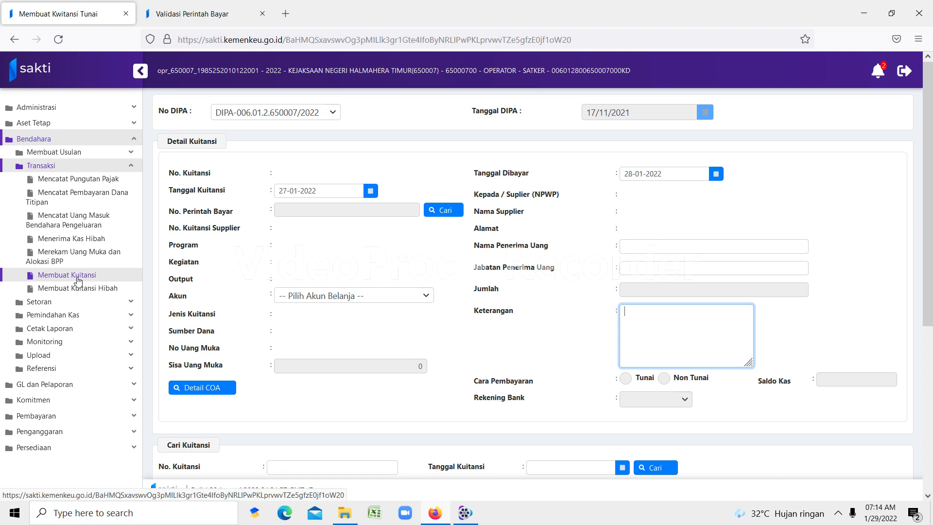
# Step: Open Membuat DRPP from Bendahara's Membuat Usulan section
pyautogui.click(46, 140)
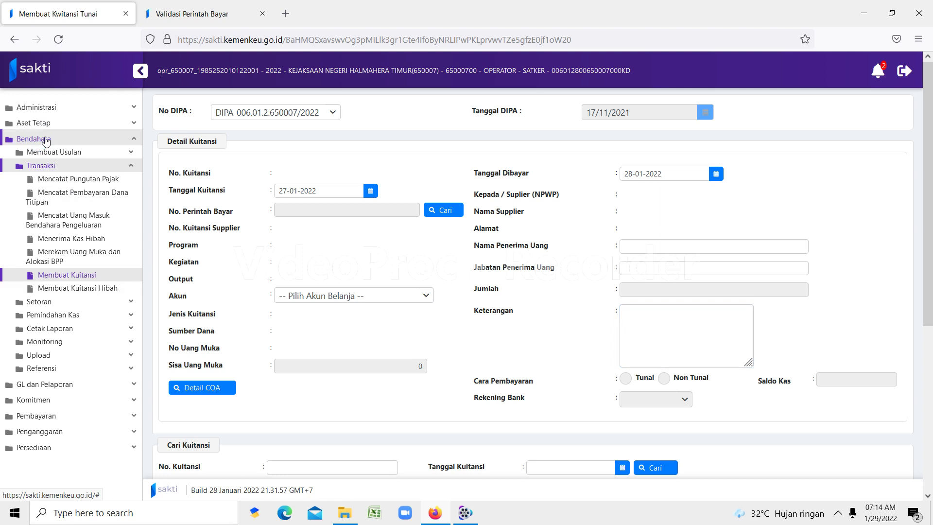
pyautogui.click(70, 153)
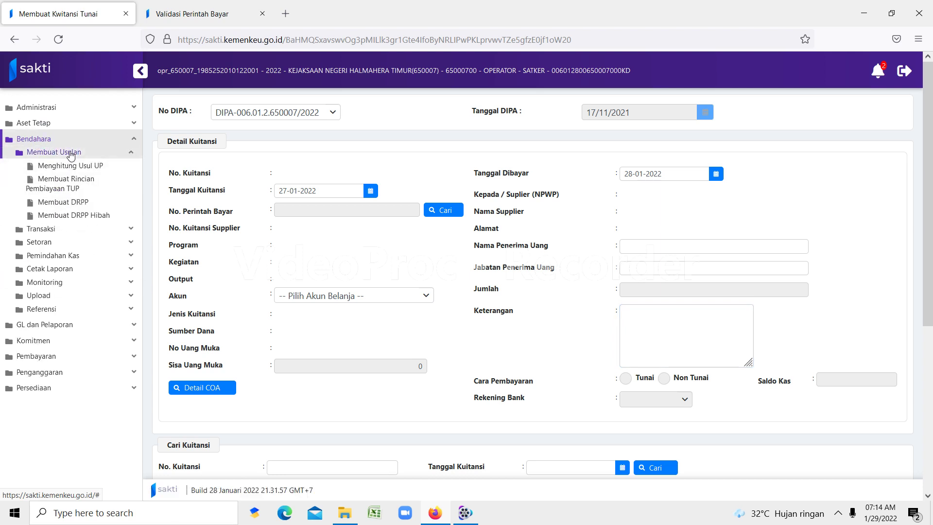
pyautogui.click(76, 205)
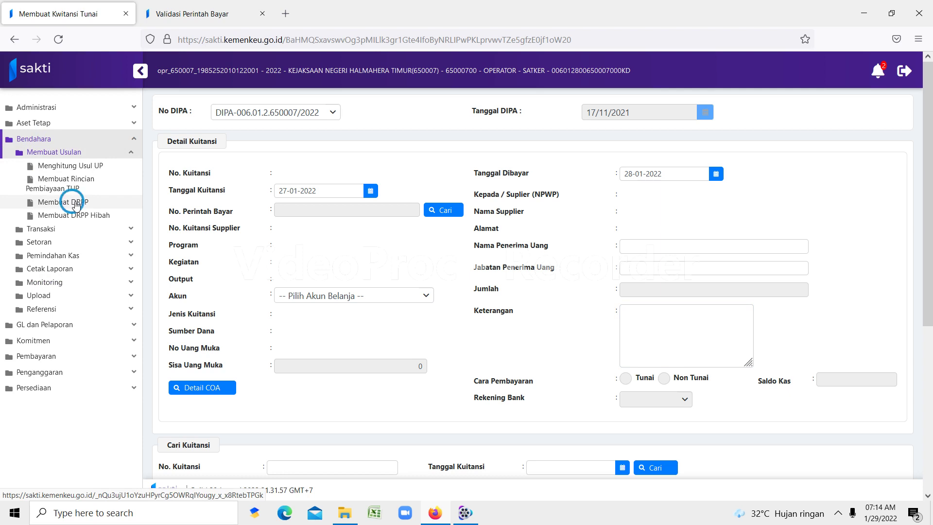
pyautogui.click(77, 200)
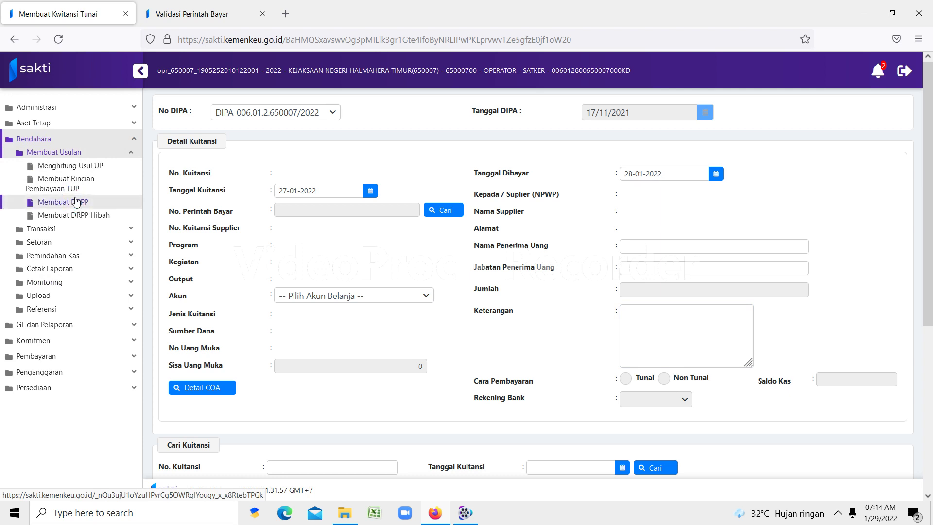
pyautogui.click(101, 204)
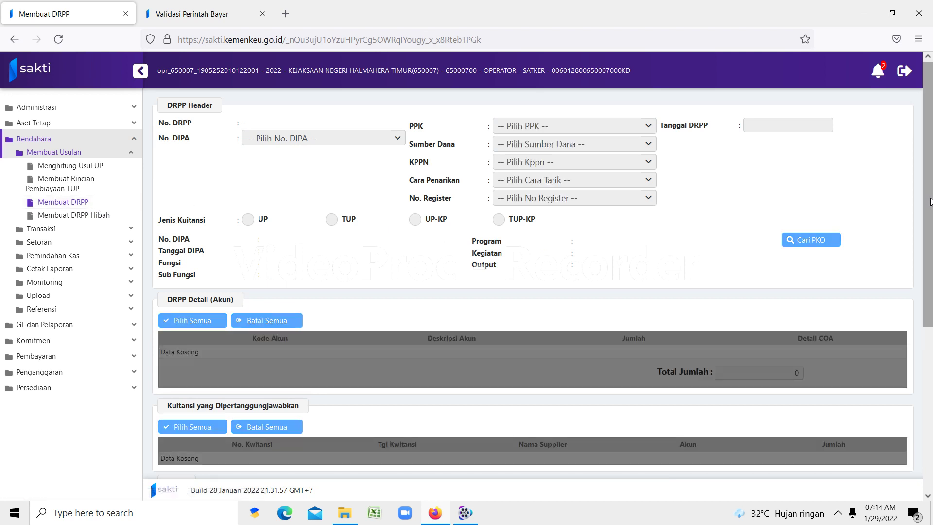
# Step: Start a new DRPP with receipt type UP and Sumber Dana RM
pyautogui.scroll(-5, 769, 391)
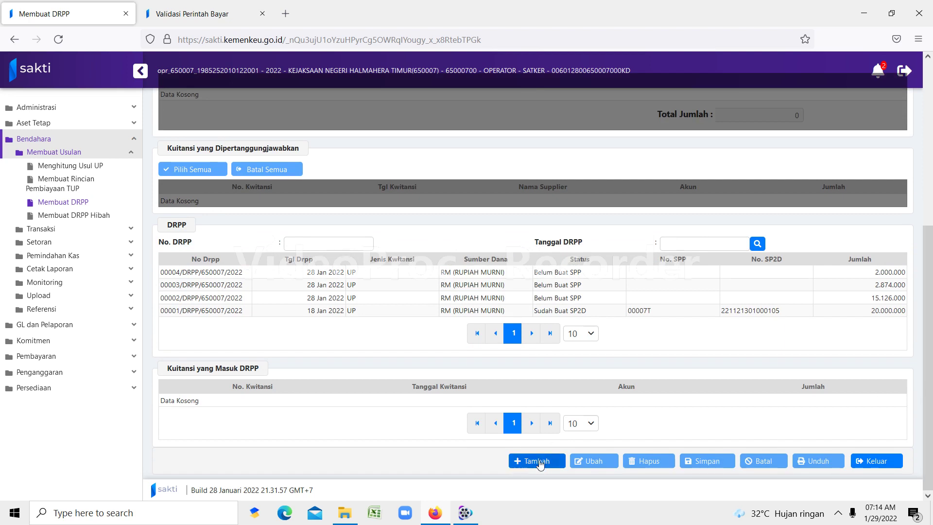
pyautogui.moveTo(929, 368); pyautogui.dragTo(899, 430)
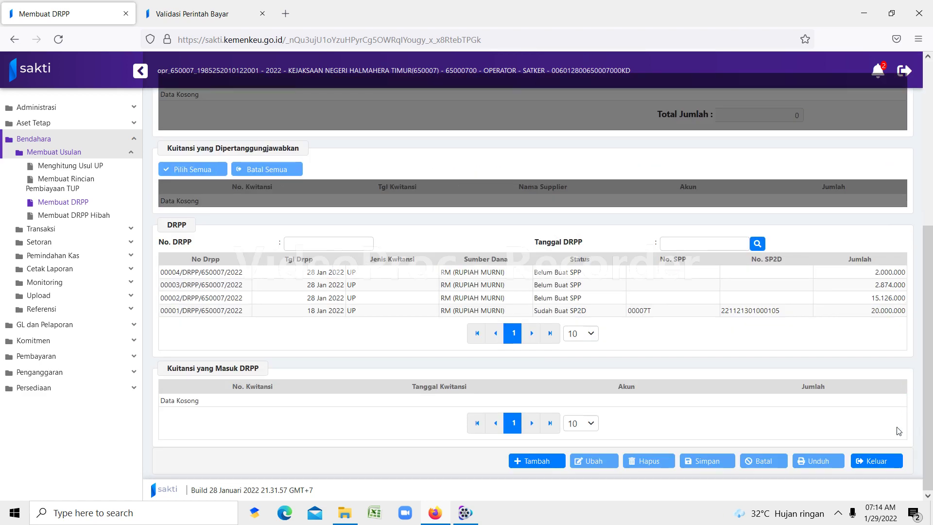
pyautogui.click(538, 461)
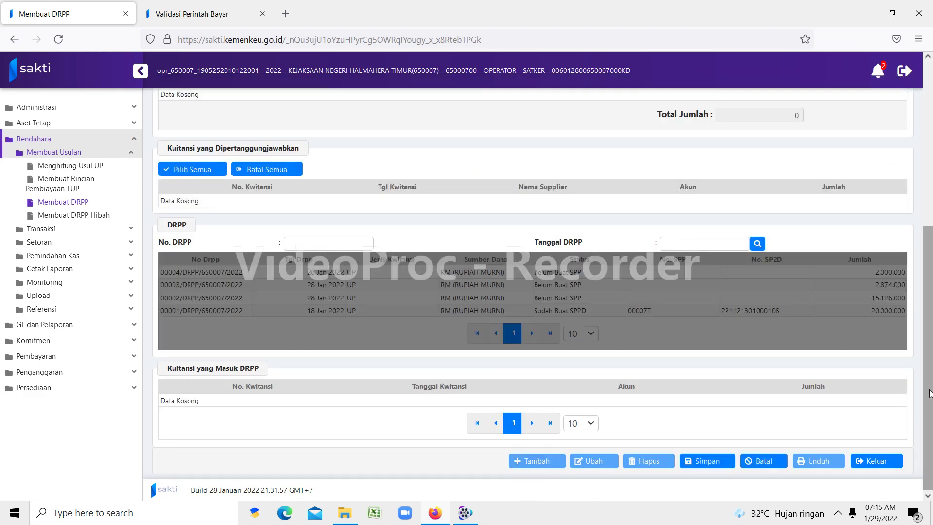
pyautogui.moveTo(931, 392); pyautogui.dragTo(901, 198)
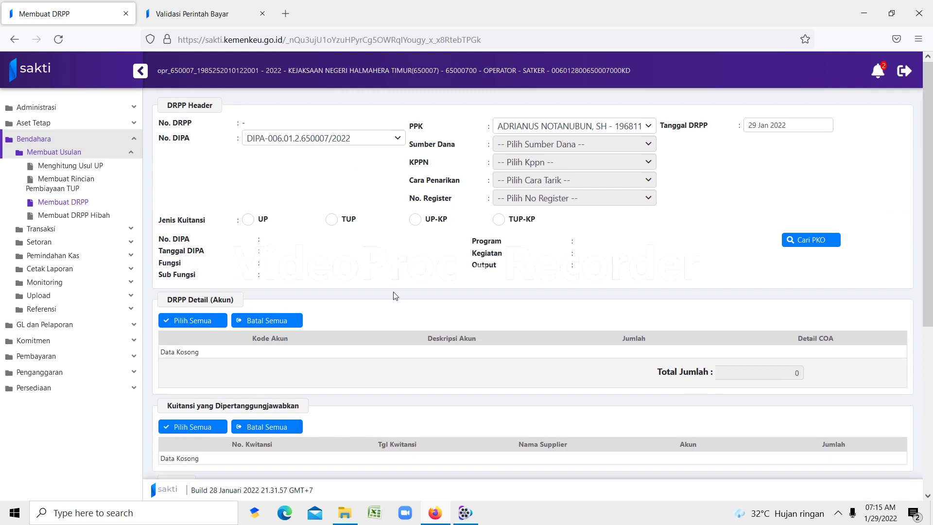
pyautogui.click(250, 222)
pyautogui.click(627, 144)
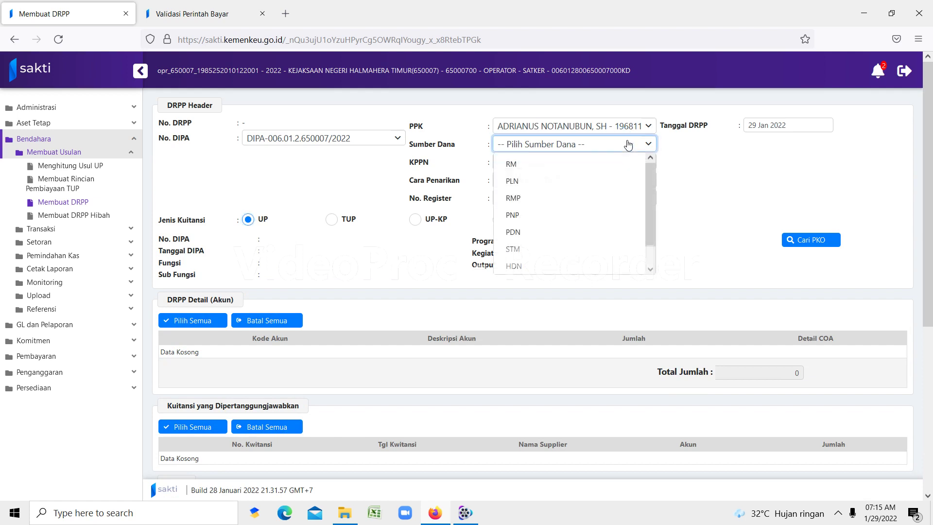
pyautogui.click(546, 164)
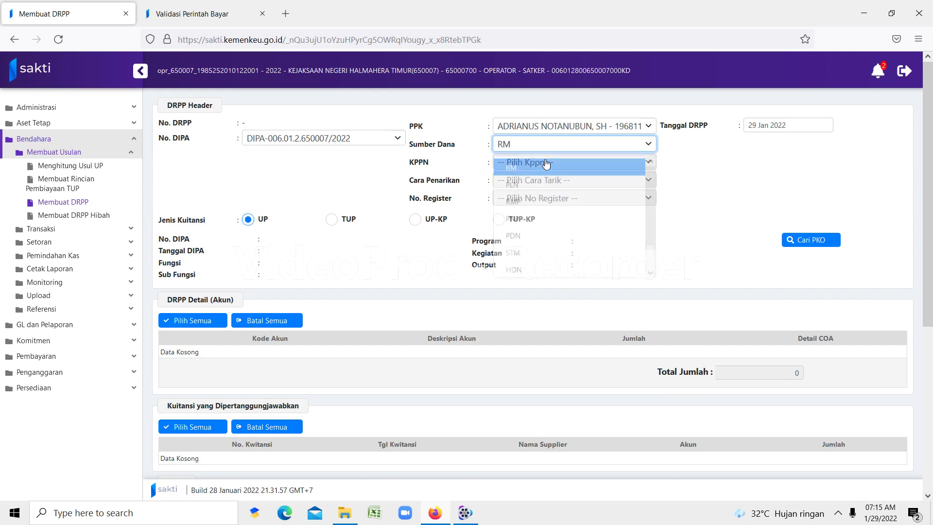
pyautogui.click(546, 164)
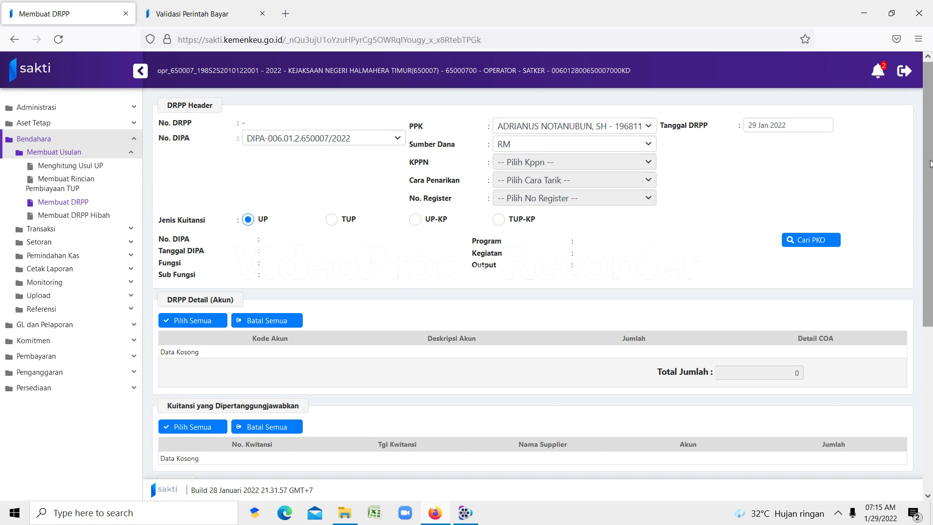
# Step: Look up the Program, Kegiatan and Output choices for the DRPP in the PKO search and leave without selecting any
pyautogui.moveTo(929, 166); pyautogui.dragTo(928, 221)
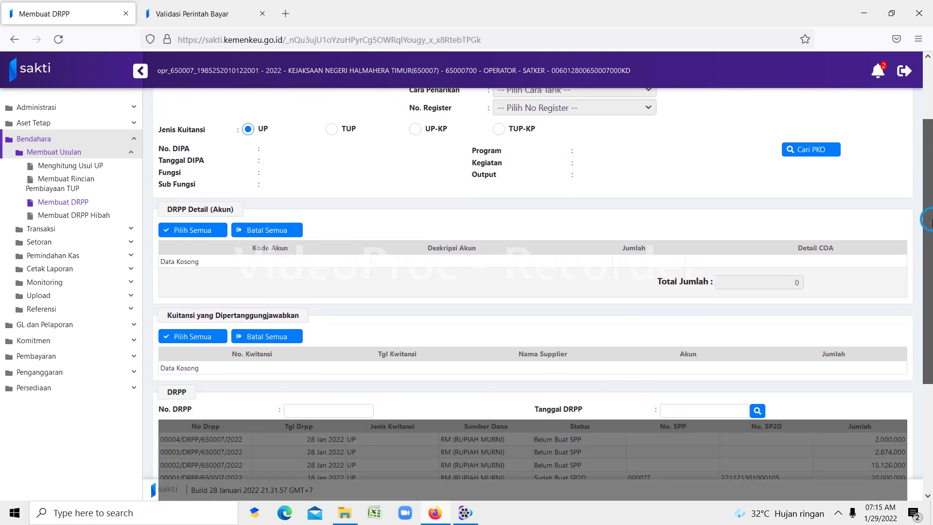
pyautogui.scroll(2, 928, 221)
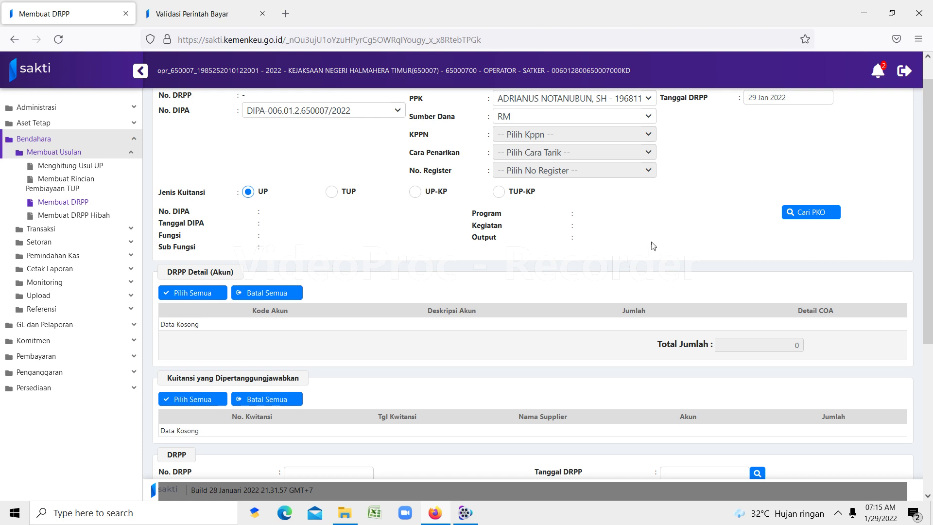
pyautogui.click(806, 215)
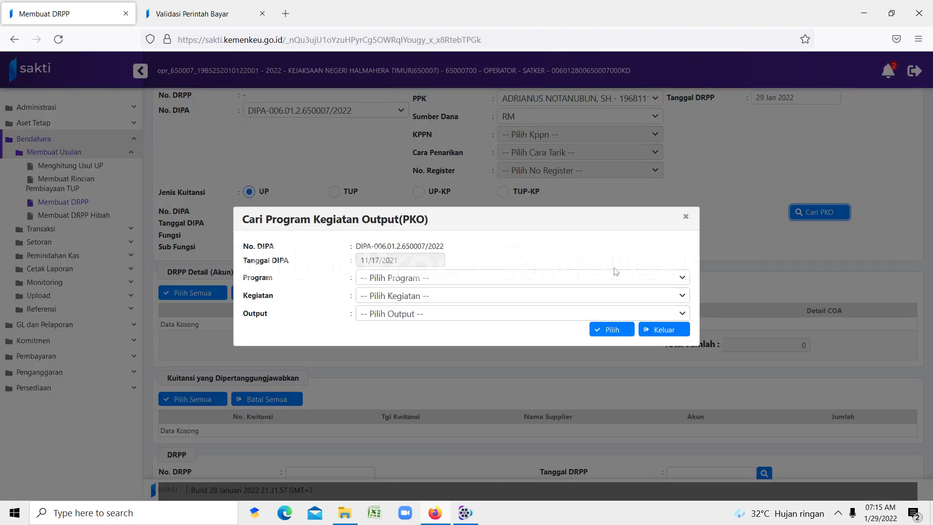
pyautogui.click(572, 277)
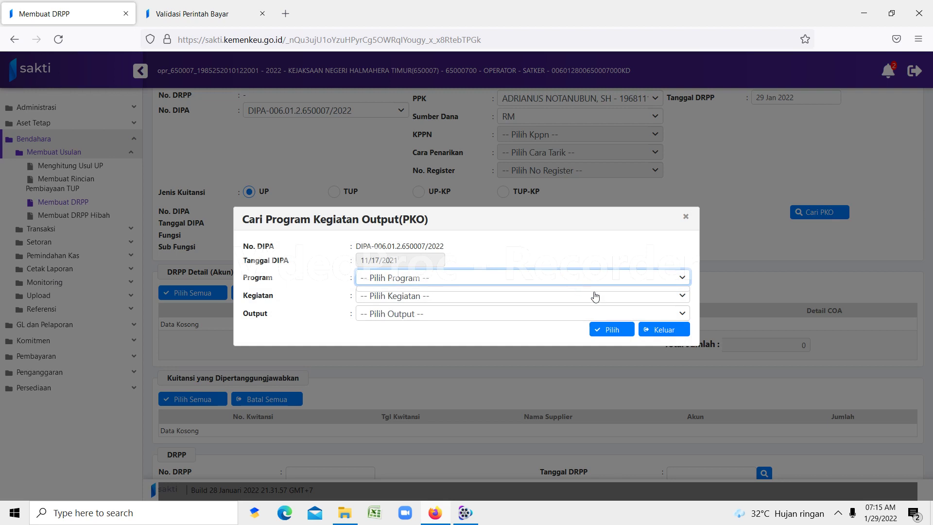
pyautogui.click(491, 297)
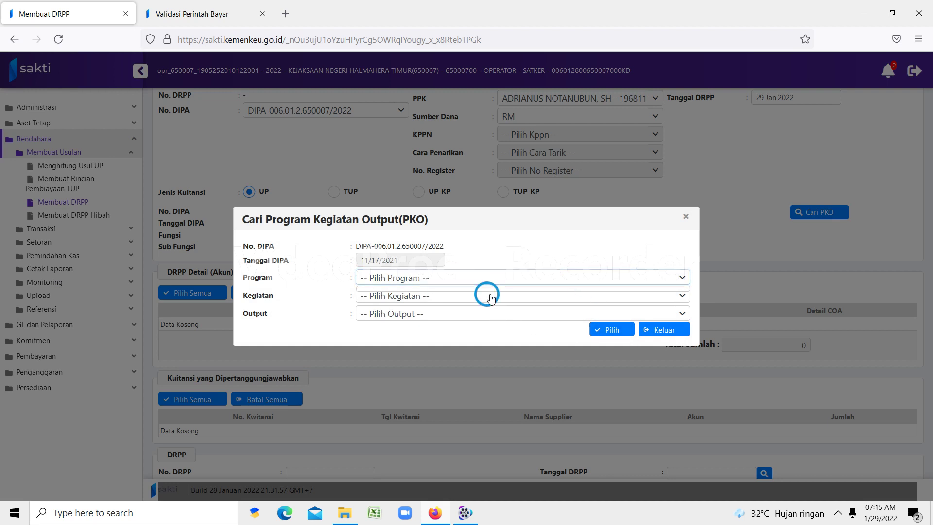
pyautogui.click(464, 314)
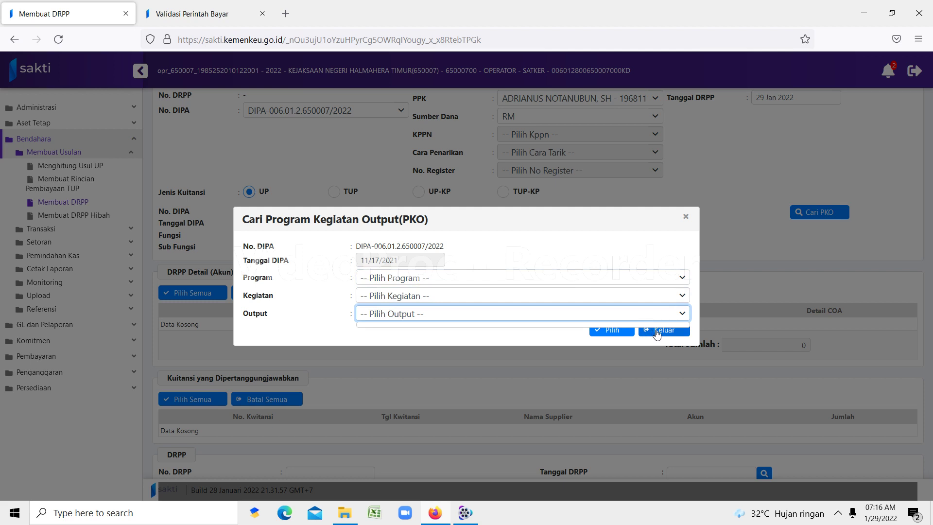
pyautogui.click(653, 332)
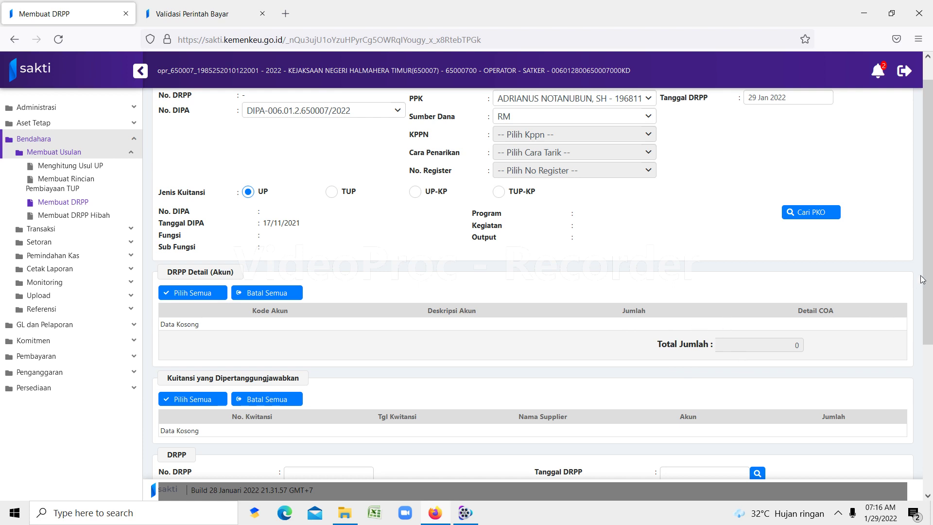
# Step: Review the DRPP form's account detail, accountable receipts and existing DRPP sections, then return to its header
pyautogui.moveTo(927, 271); pyautogui.dragTo(926, 355)
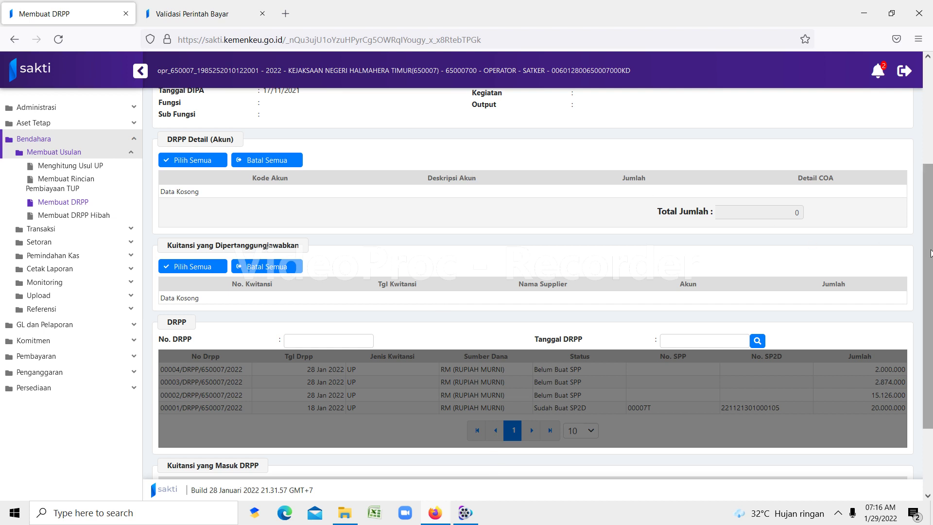
pyautogui.moveTo(924, 253); pyautogui.dragTo(909, 102)
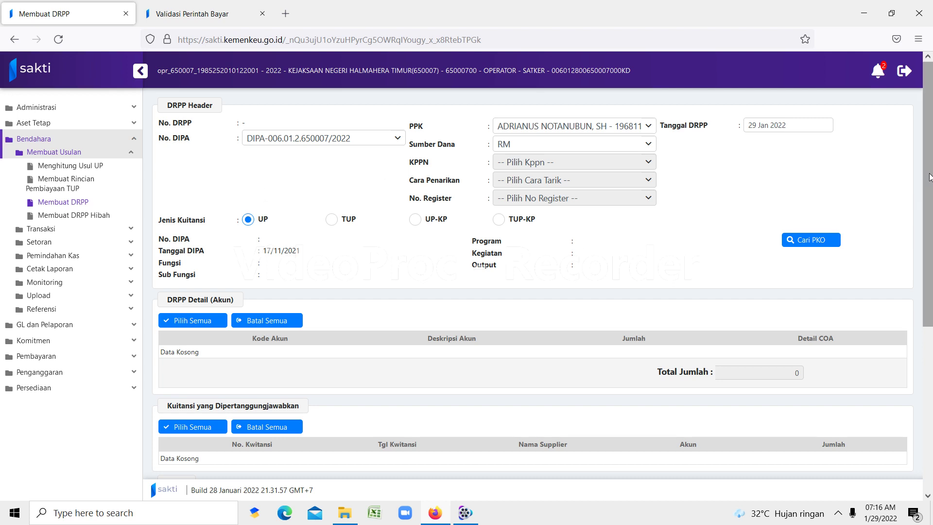
pyautogui.moveTo(929, 176)
pyautogui.mouseDown()
pyautogui.moveTo(926, 289)
pyautogui.moveTo(929, 184)
pyautogui.mouseUp()
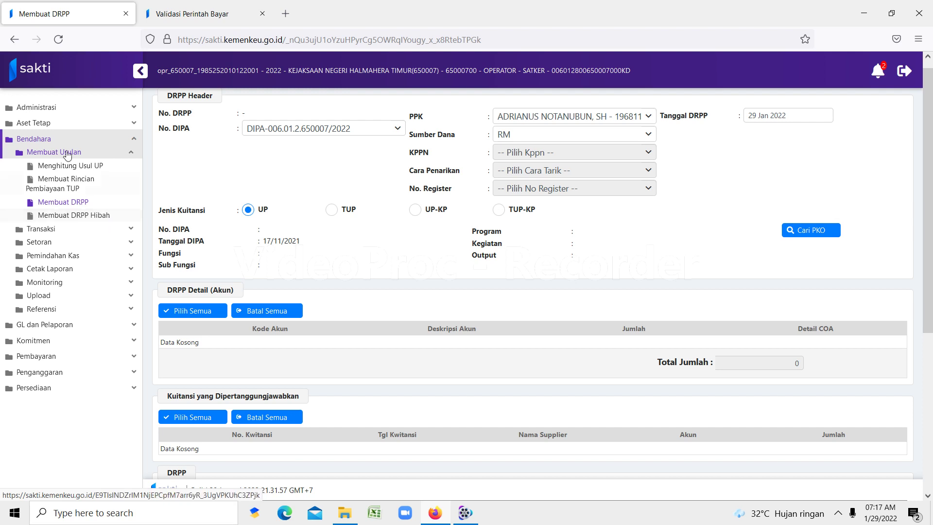
# Step: Open Kas Bank Bendahara Pengeluaran from Bendahara's Pemindahan Kas section
pyautogui.click(45, 139)
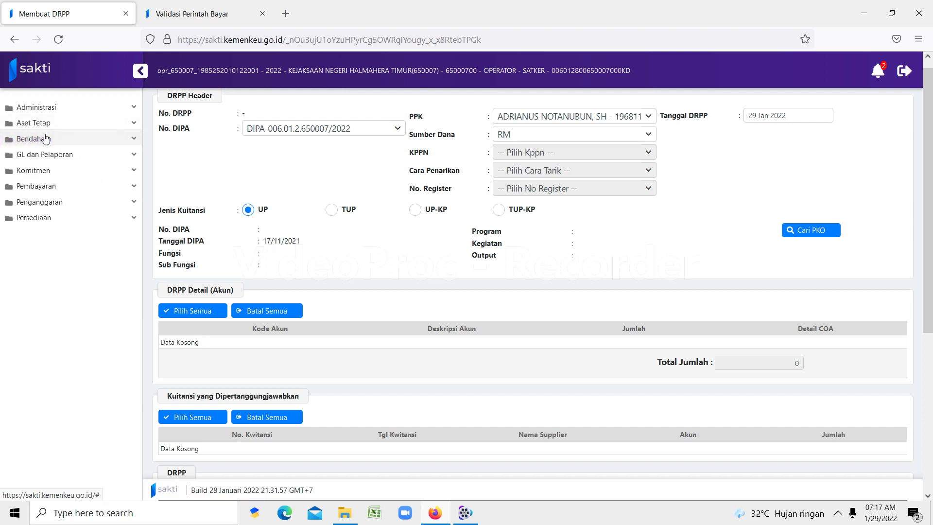
pyautogui.click(45, 139)
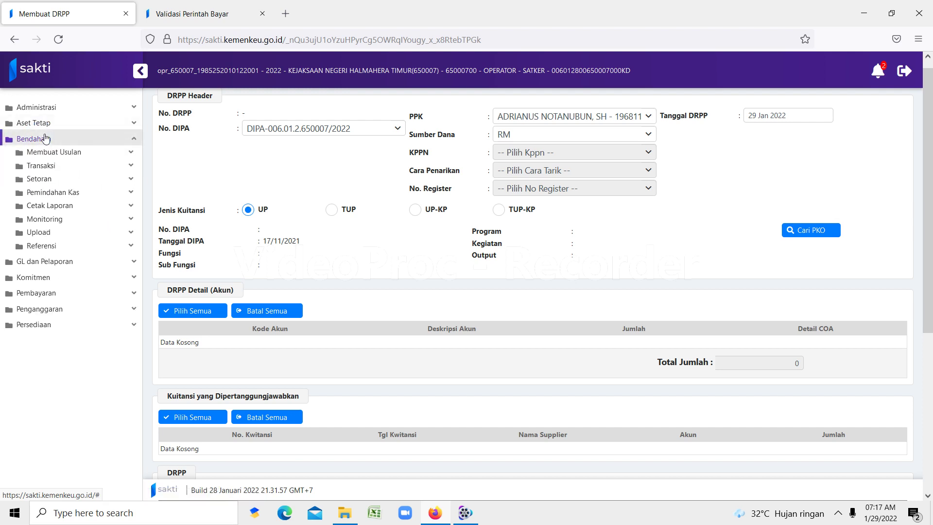
pyautogui.click(58, 192)
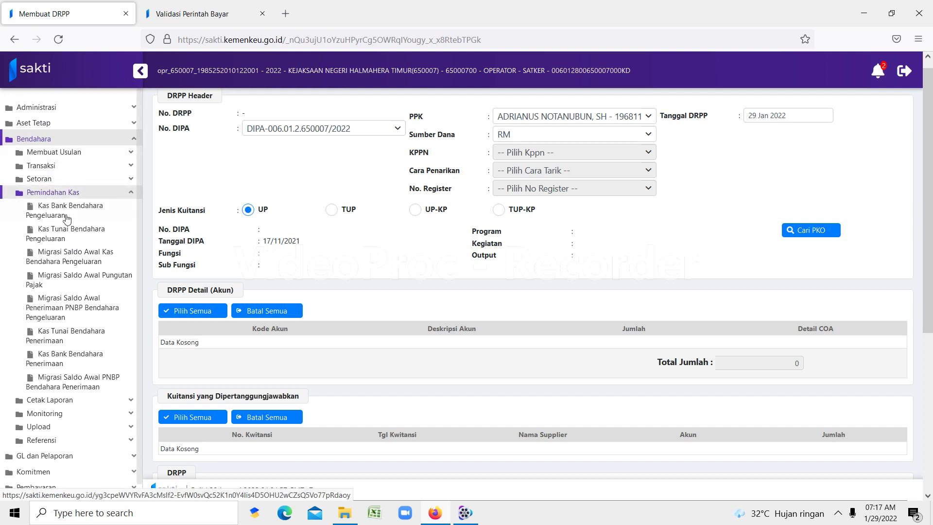
pyautogui.click(62, 217)
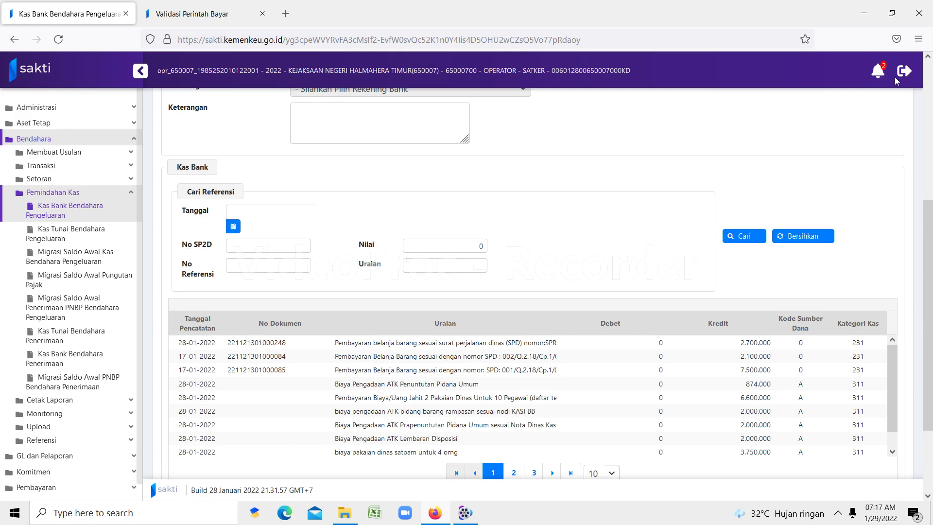
# Step: Start a new Kas Bank record with activity Terima SP2D and Kategori Kas LS BENDAHARA
pyautogui.click(927, 57)
pyautogui.scroll(8, 927, 57)
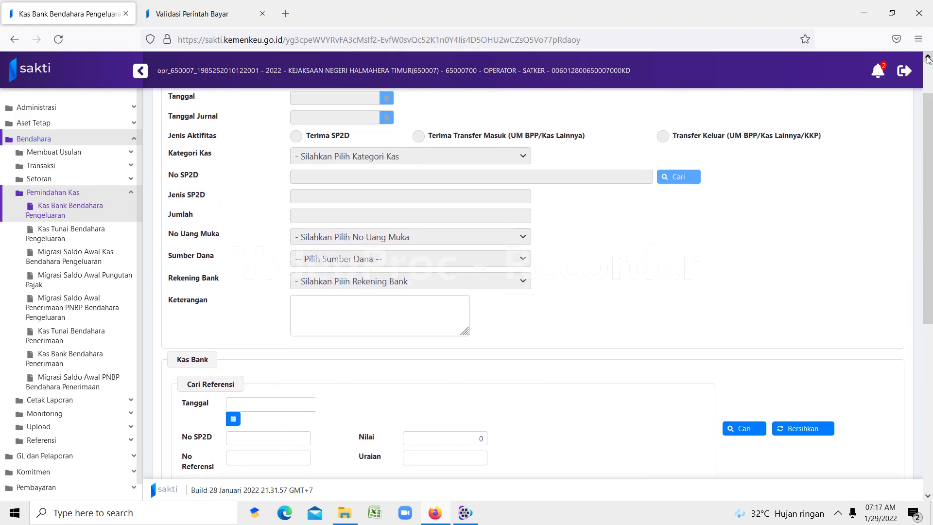
pyautogui.moveTo(929, 228); pyautogui.dragTo(927, 413)
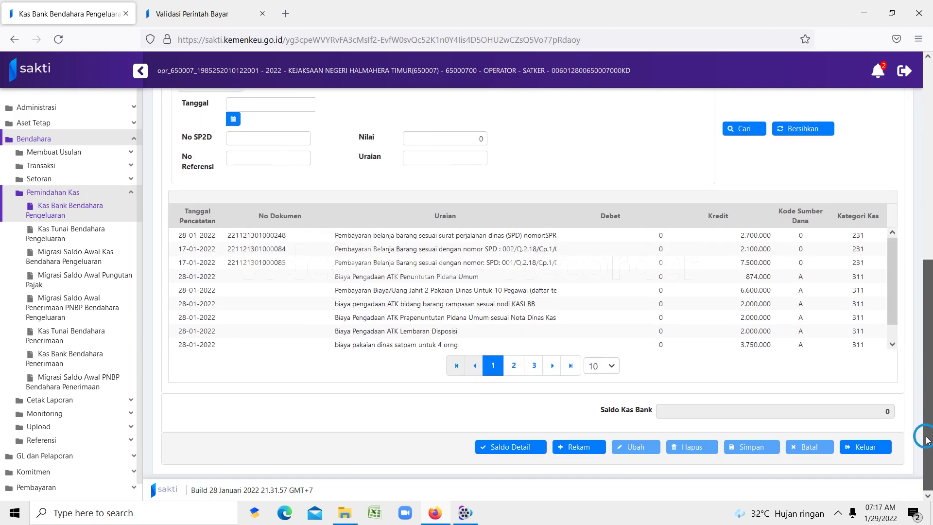
pyautogui.click(574, 450)
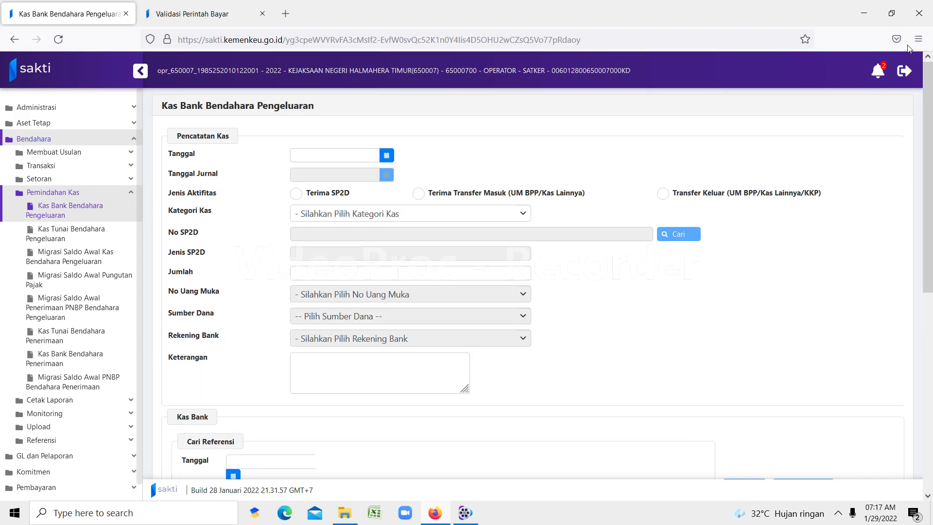
pyautogui.click(296, 194)
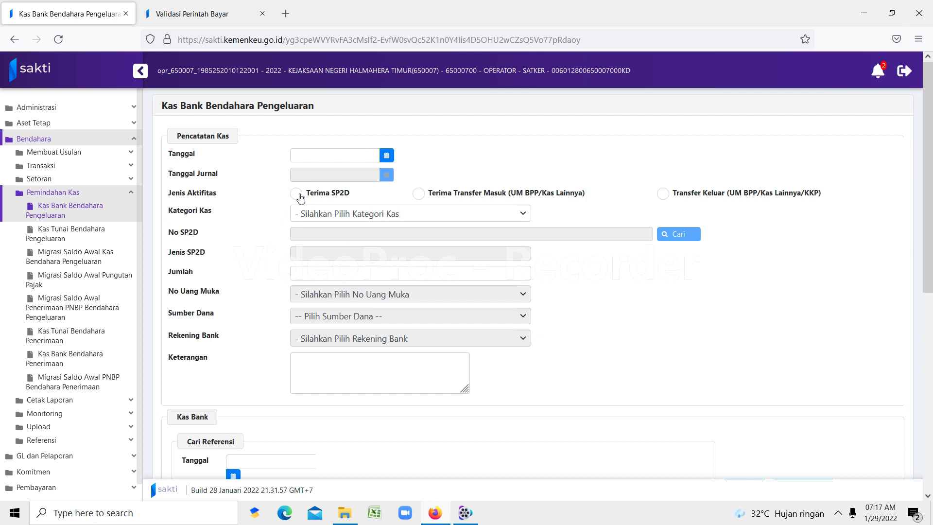
pyautogui.click(388, 214)
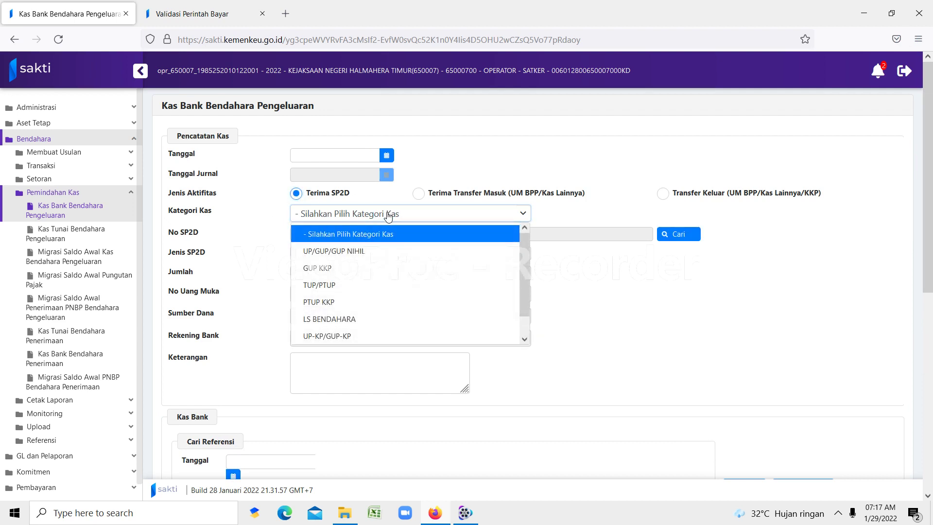
pyautogui.click(388, 214)
pyautogui.click(388, 213)
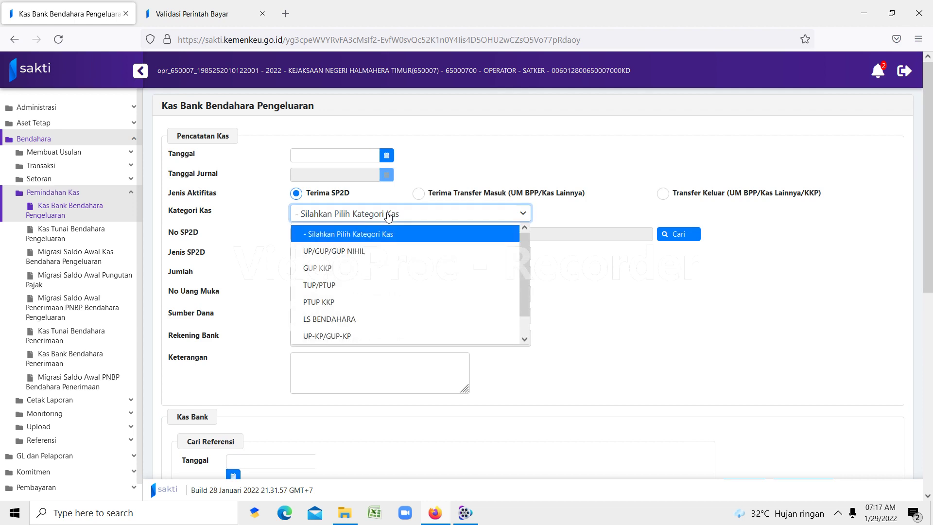
pyautogui.click(339, 319)
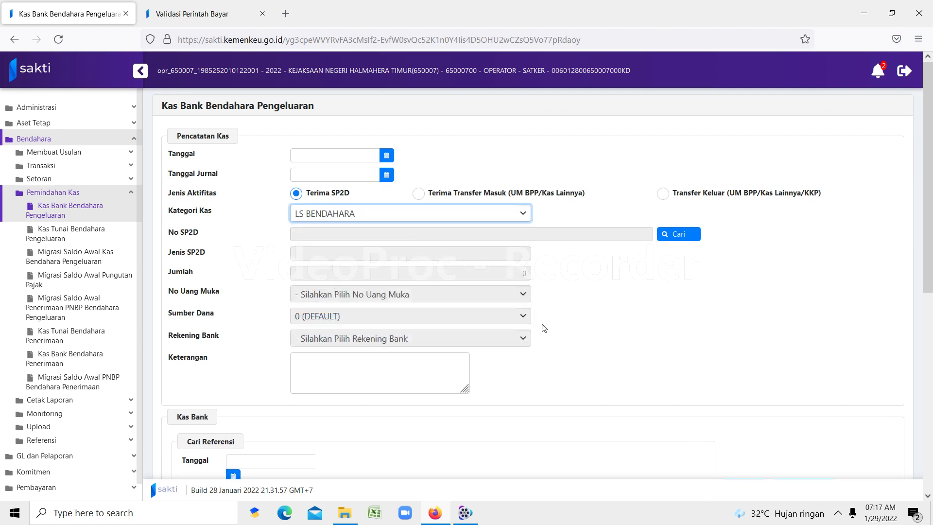
# Step: Look up the available SP2D numbers without selecting one, and check the detailed remaining cash balances
pyautogui.click(680, 238)
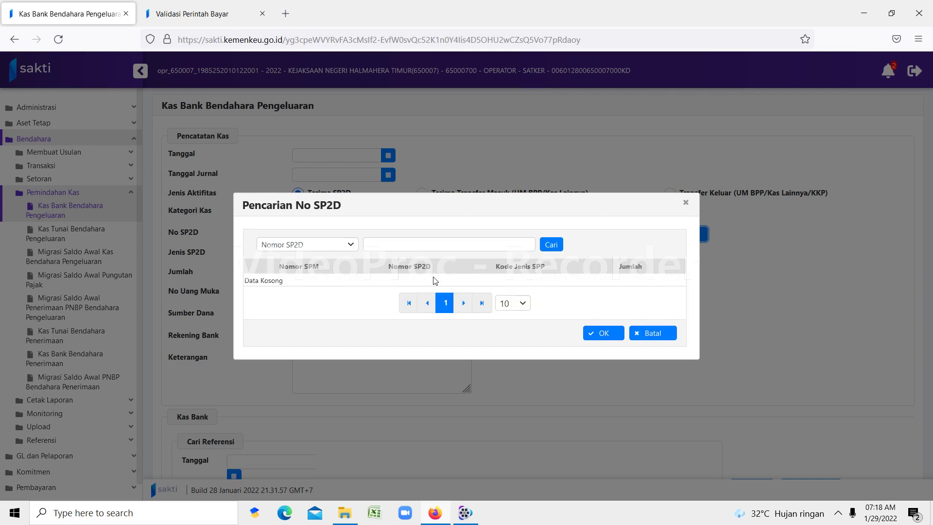
pyautogui.click(646, 335)
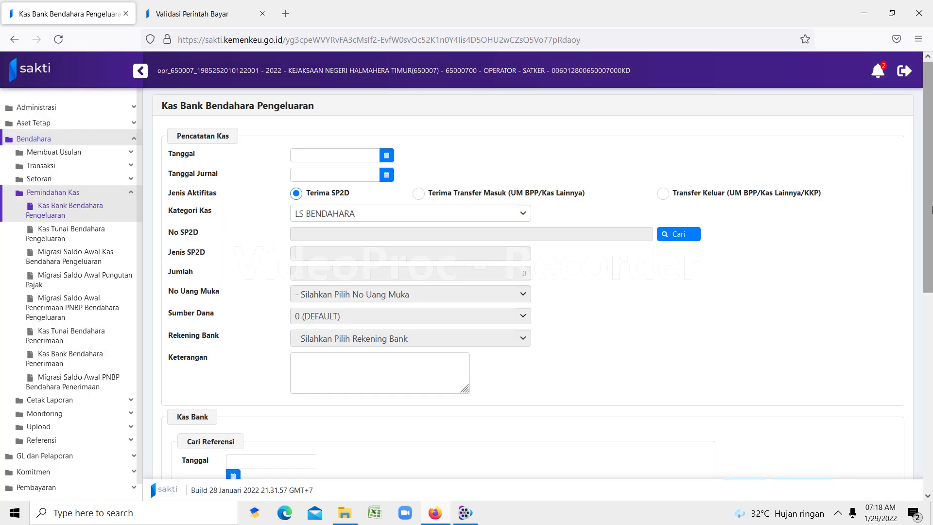
pyautogui.moveTo(930, 214); pyautogui.dragTo(923, 412)
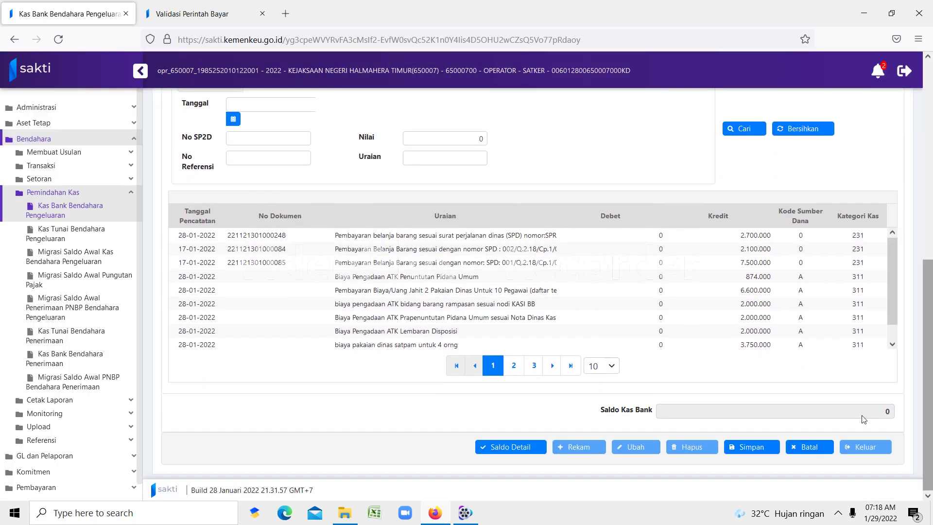
pyautogui.click(500, 447)
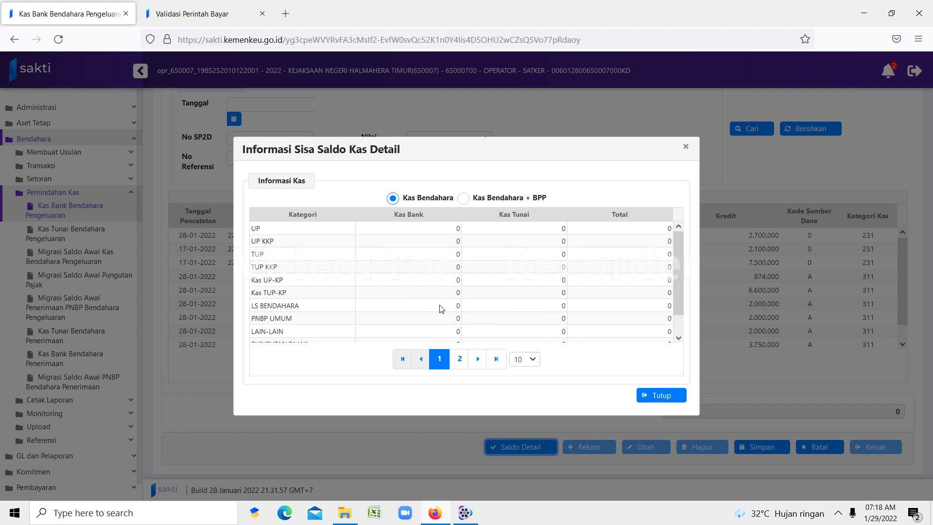
pyautogui.click(663, 396)
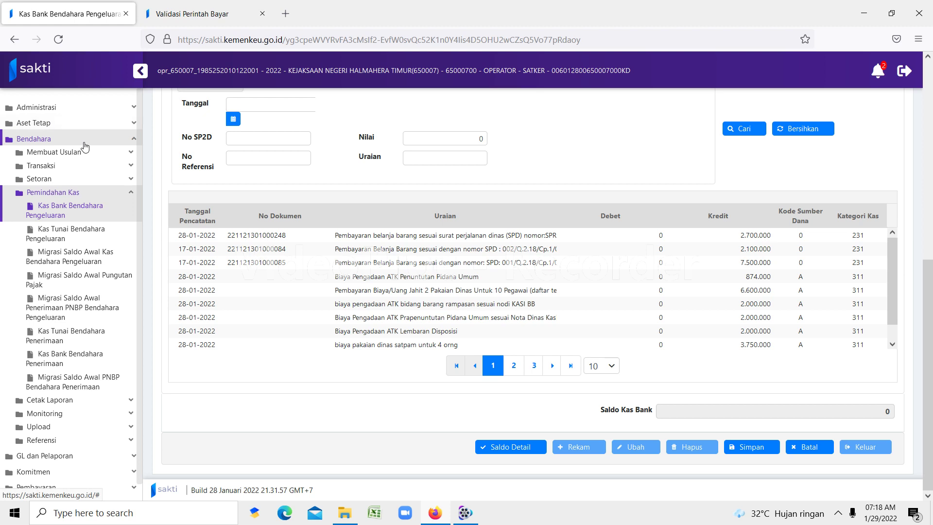
# Step: Open Mencatat Pembayaran Dana Titipan from Bendahara's Transaksi section
pyautogui.click(58, 140)
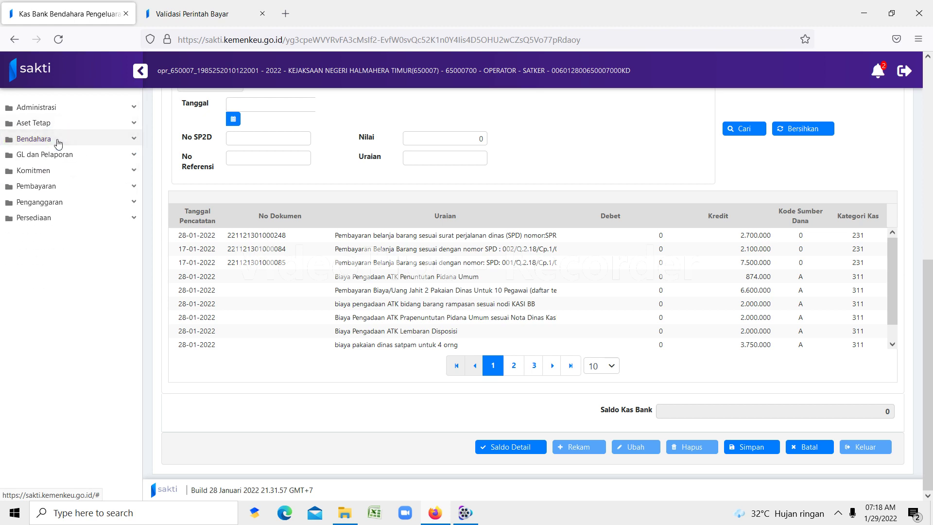
pyautogui.click(59, 141)
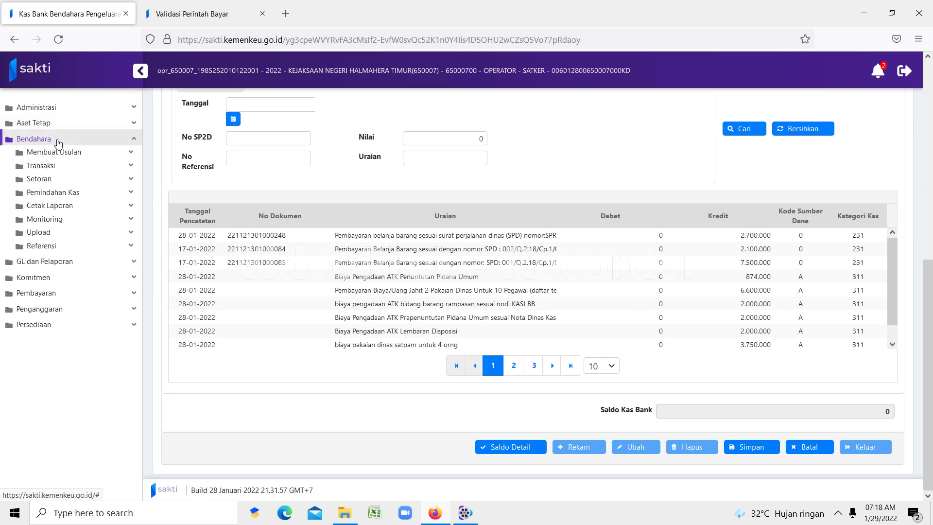
pyautogui.click(58, 166)
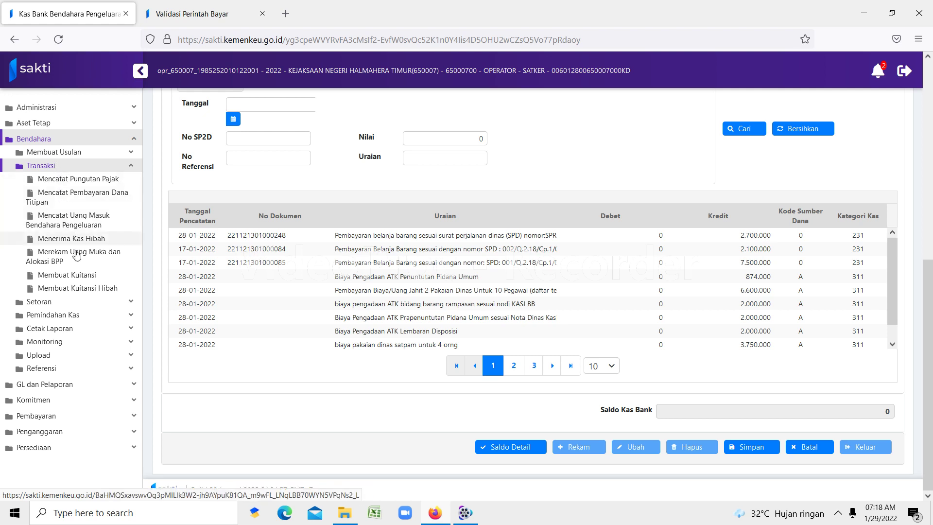
pyautogui.click(76, 202)
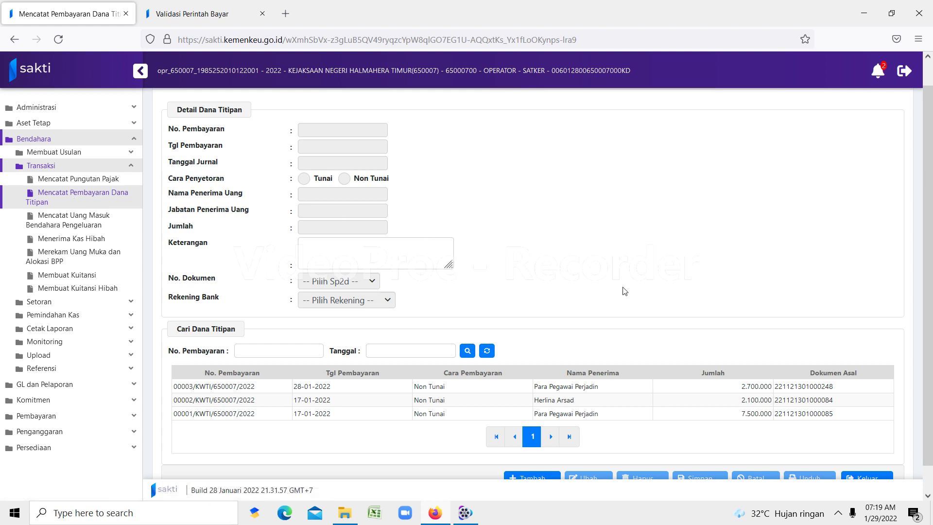
# Step: Start a new Dana Titipan payment dated 28/01/2022 with Cara Penyetoran Non Tunai
pyautogui.scroll(-2, 919, 320)
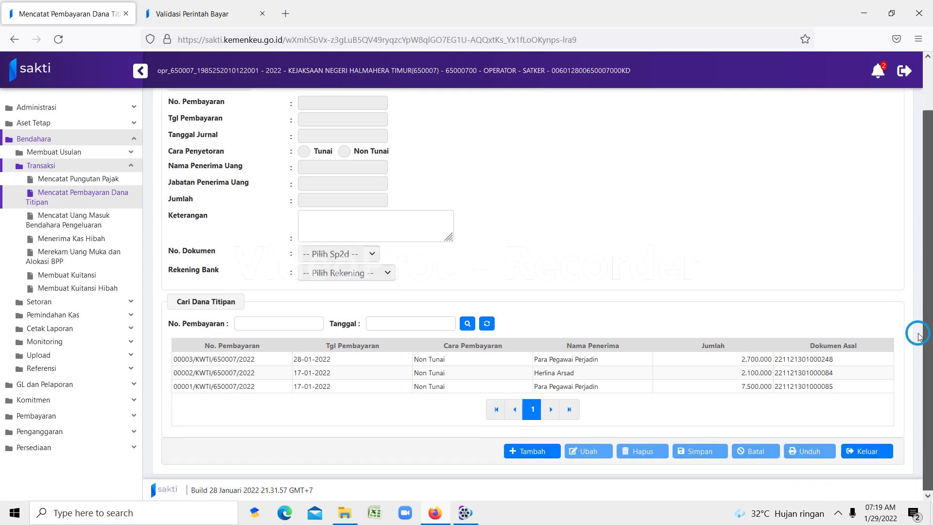
pyautogui.click(534, 454)
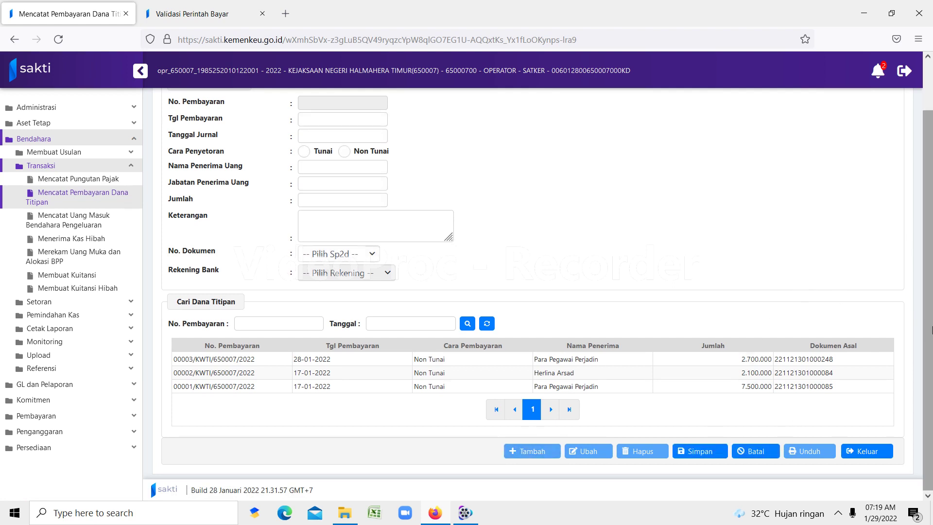
pyautogui.moveTo(928, 333); pyautogui.dragTo(922, 239)
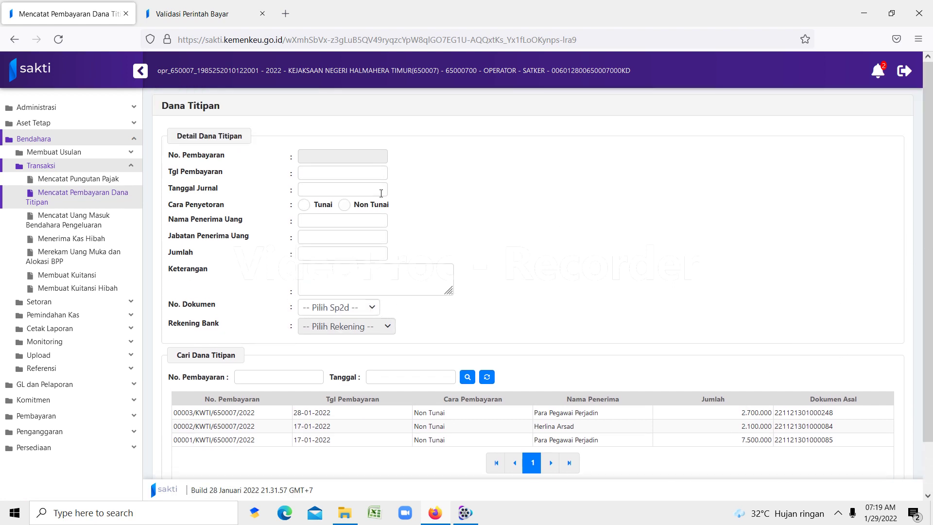
pyautogui.click(314, 175)
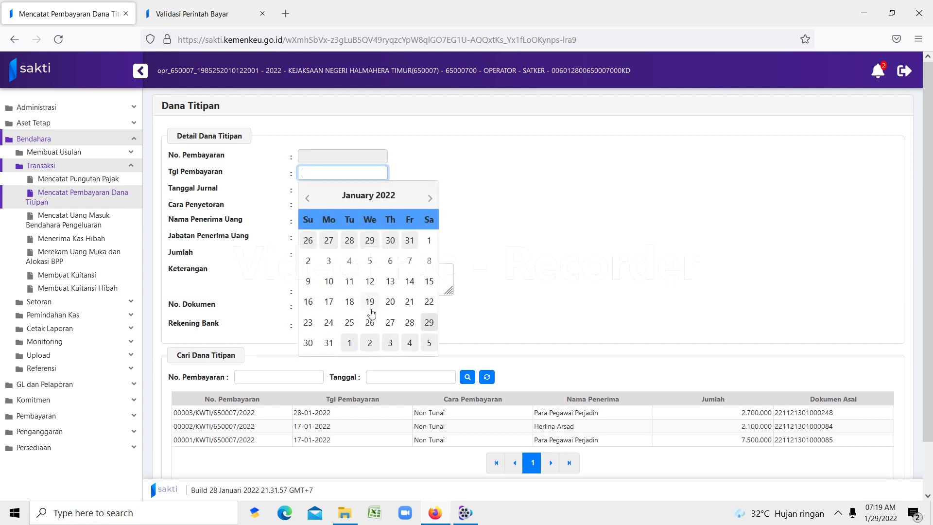
pyautogui.click(409, 323)
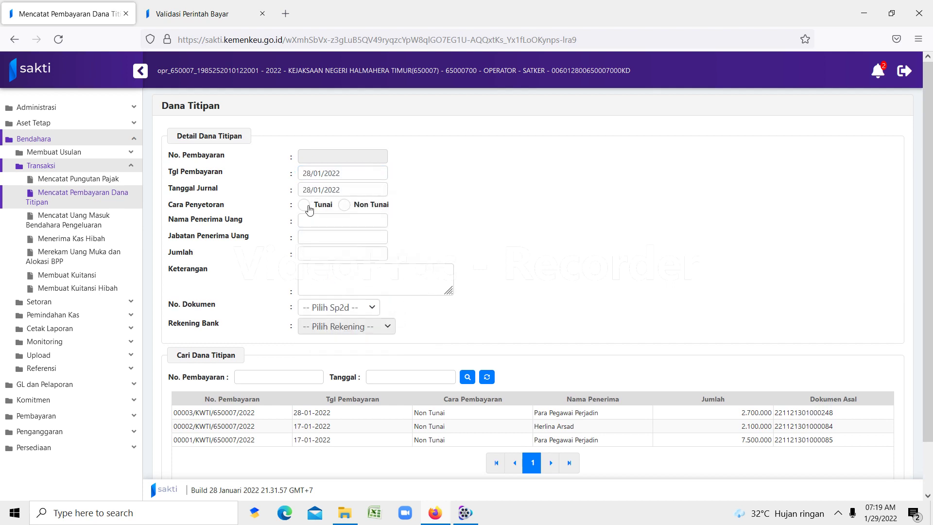
pyautogui.click(344, 205)
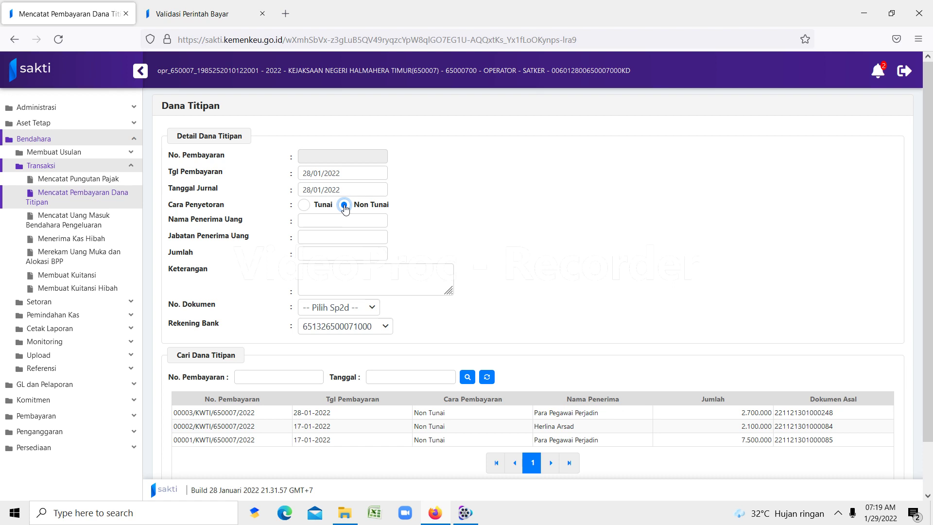
# Step: Enter the recipient's name and the position staf, and check the payment's Jumlah, No. Dokumen and Keterangan fields
pyautogui.click(309, 219)
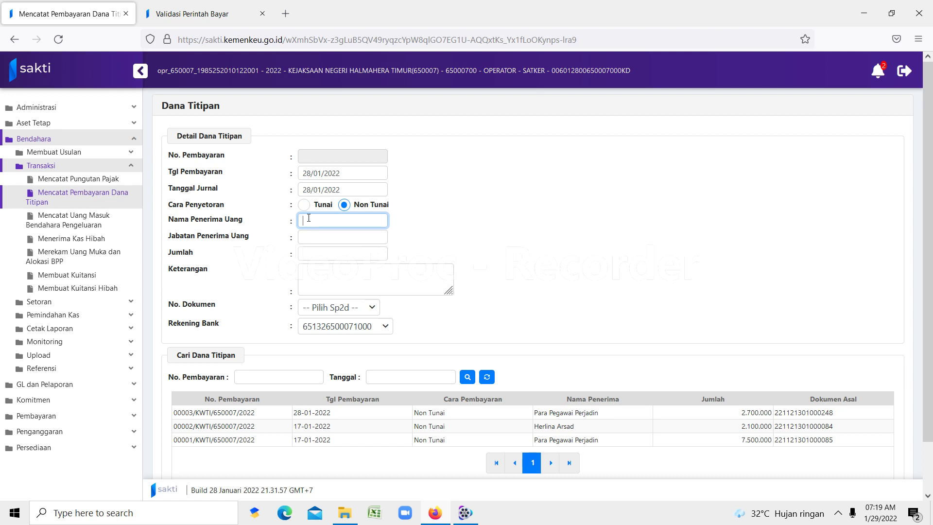
pyautogui.write('wanty')
pyautogui.click(308, 234)
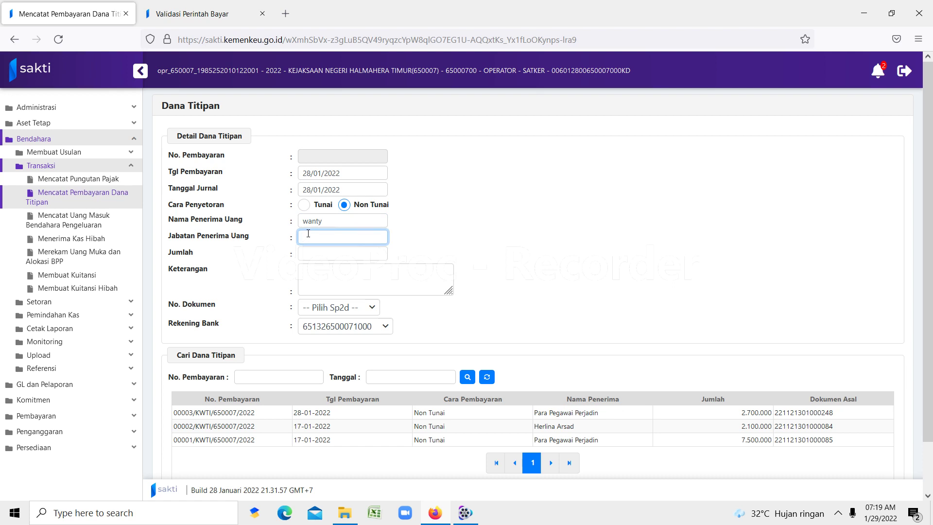
pyautogui.write('staf')
pyautogui.click(308, 250)
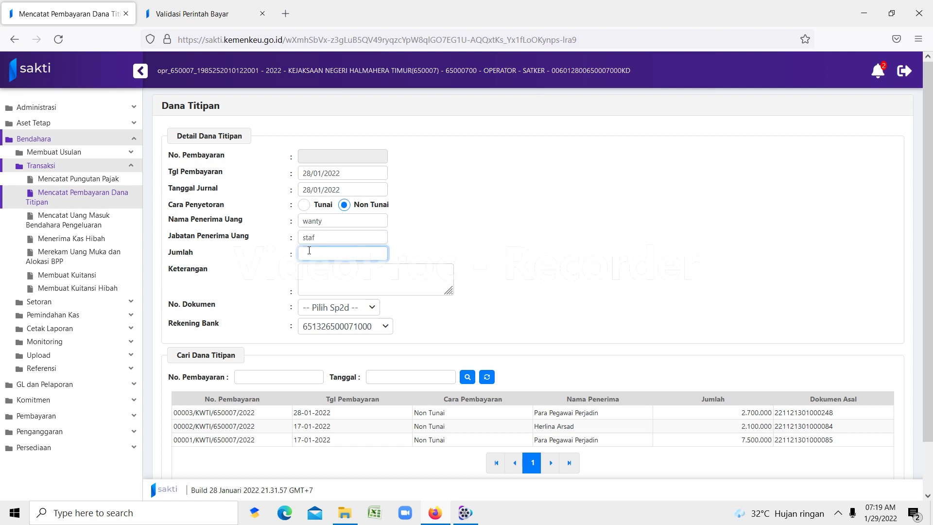
pyautogui.click(365, 309)
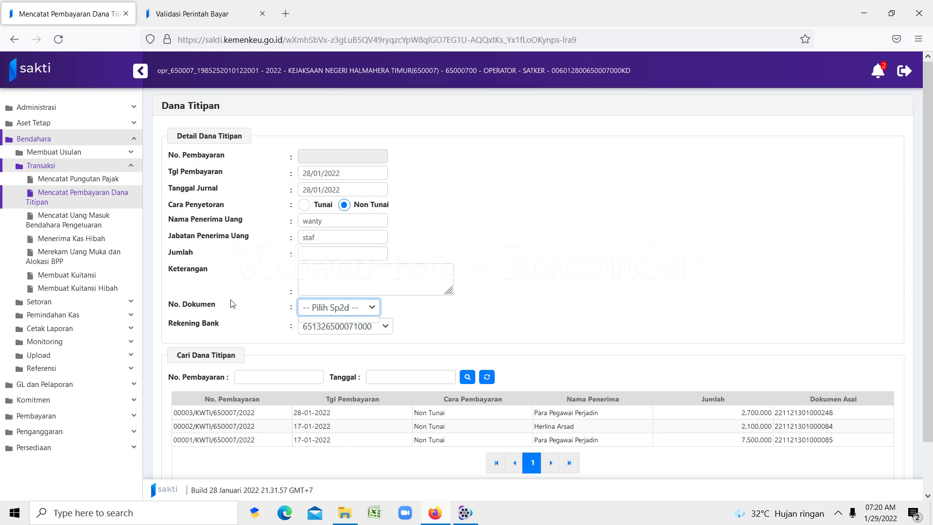
pyautogui.click(373, 311)
pyautogui.click(337, 253)
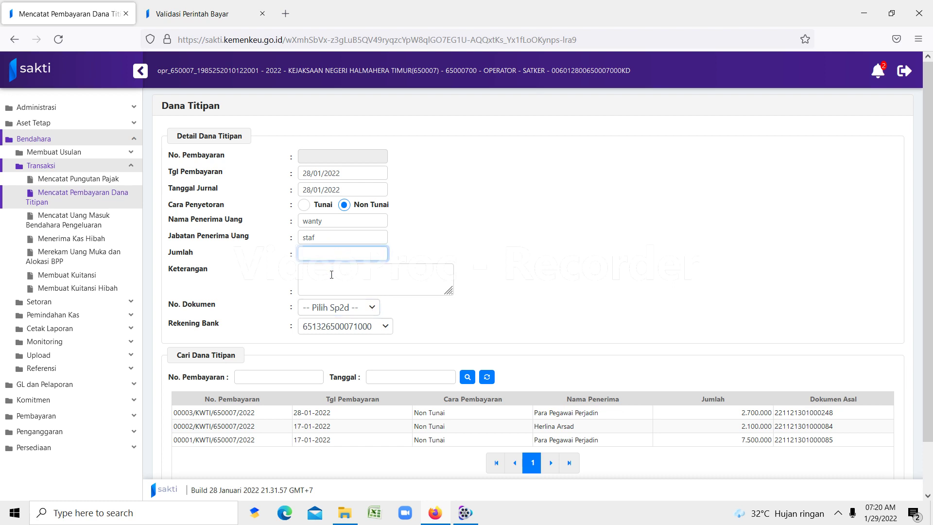
pyautogui.click(331, 274)
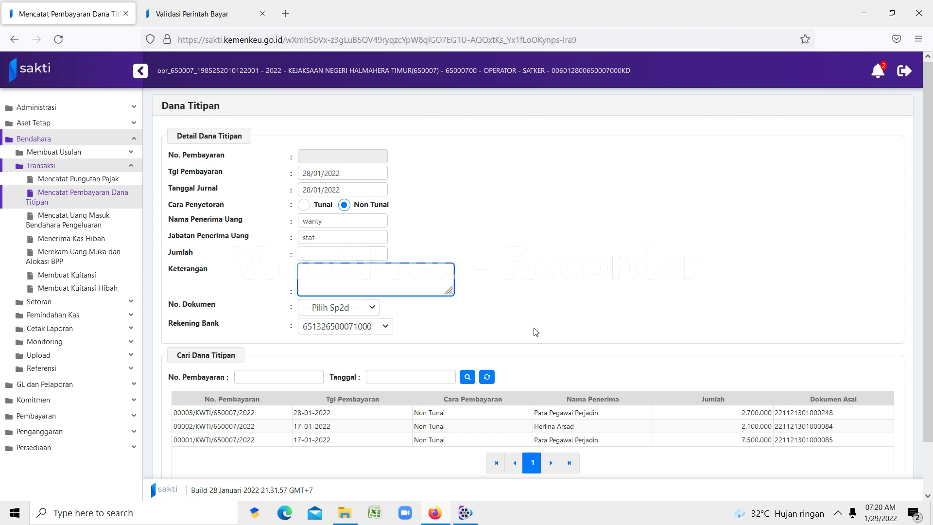
# Step: Leave the Dana Titipan form without saving the payment and confirm the exit
pyautogui.click(927, 496)
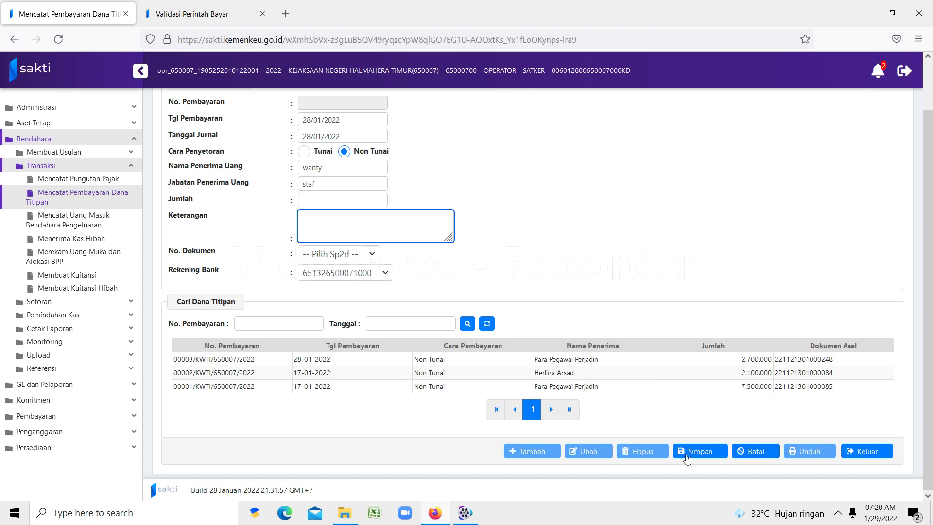
pyautogui.click(860, 454)
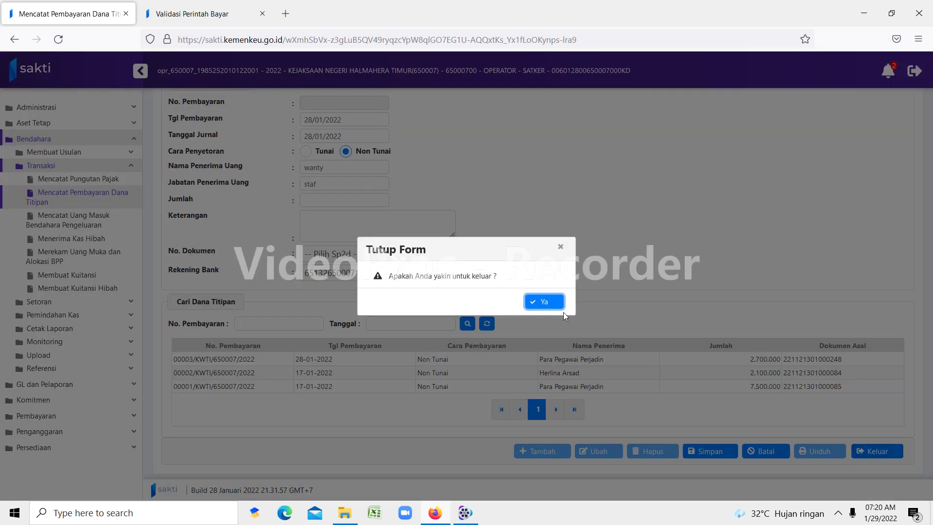
pyautogui.click(558, 303)
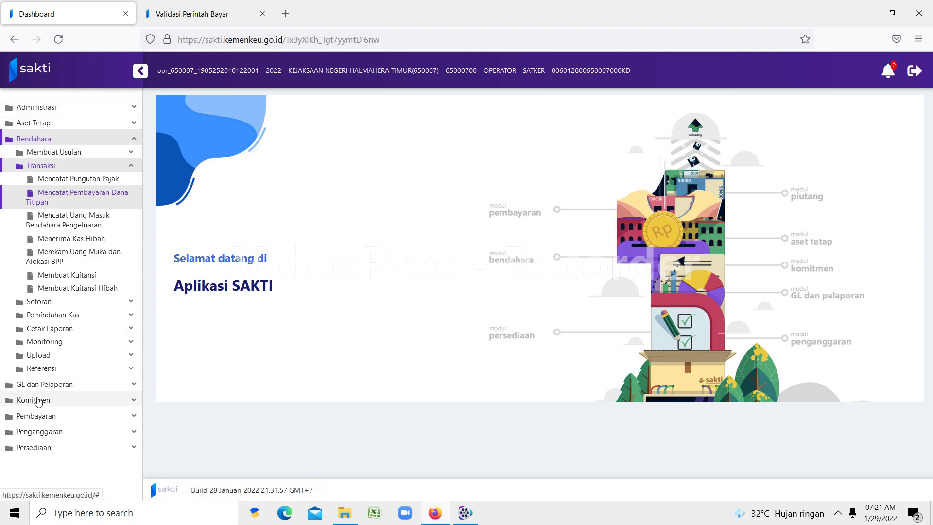
# Step: Open Pencatatan Penerimaan Barang/Jasa UP Tunai/Bank from Komitmen's RUH section, start a new document and go over its form
pyautogui.click(39, 400)
pyautogui.click(48, 186)
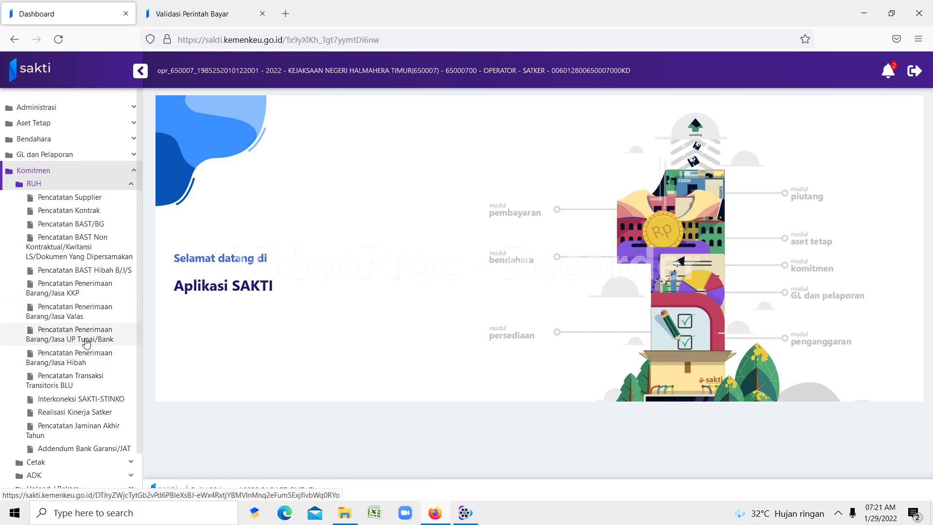
pyautogui.click(86, 343)
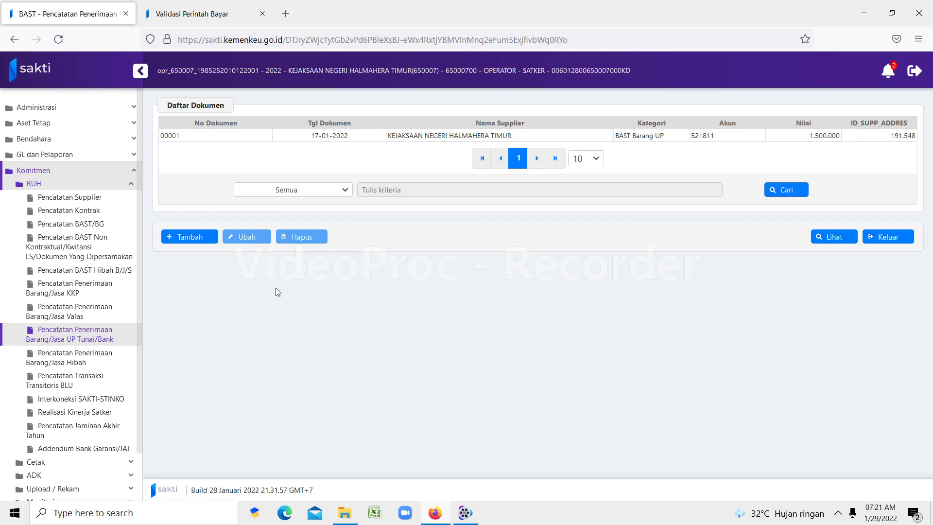
pyautogui.click(192, 237)
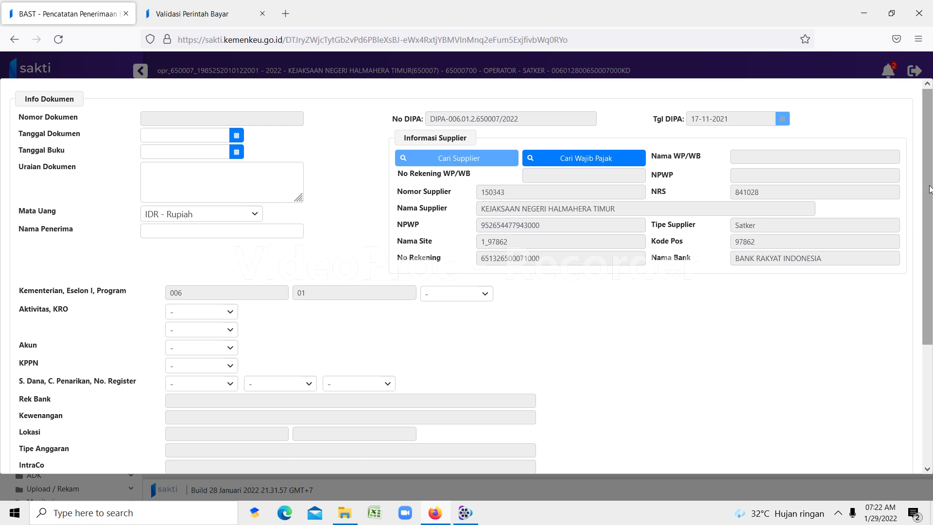
pyautogui.moveTo(928, 189); pyautogui.dragTo(931, 330)
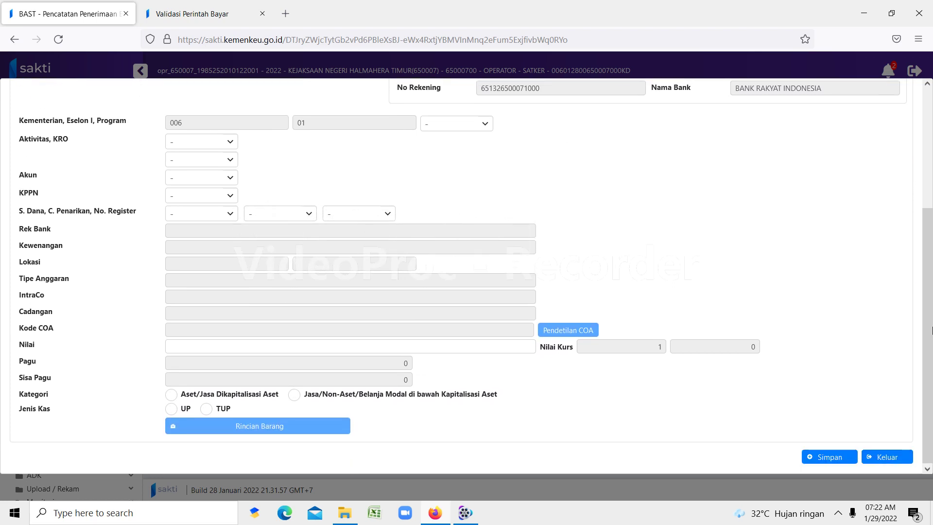
# Step: Set Jenis Kas to UP for the goods receipt document
pyautogui.click(171, 408)
# Step: Go over the document's date, Uraian Dokumen, Mata Uang and Nama Penerima fields and the Data Wajib Pajak list without choosing an entry
pyautogui.moveTo(931, 263); pyautogui.dragTo(910, 115)
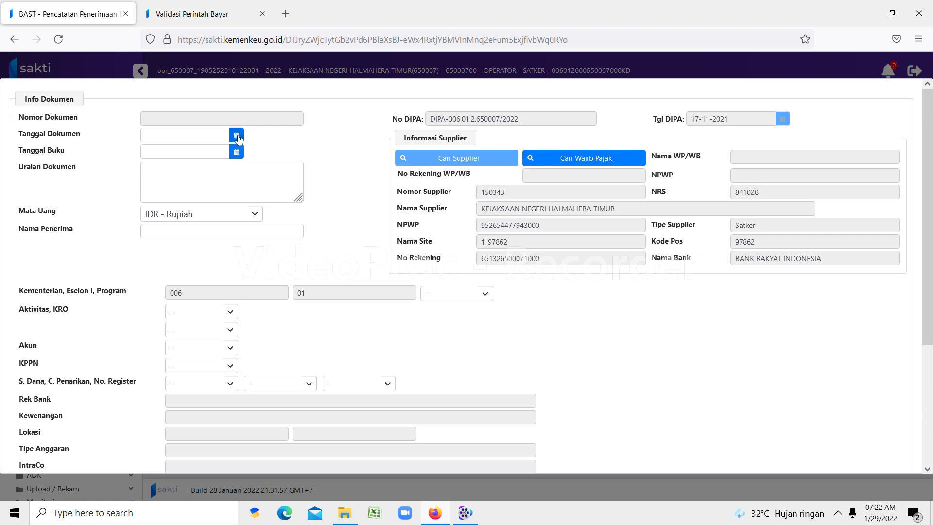
pyautogui.click(237, 136)
pyautogui.click(319, 151)
pyautogui.click(237, 154)
pyautogui.click(313, 147)
pyautogui.click(243, 173)
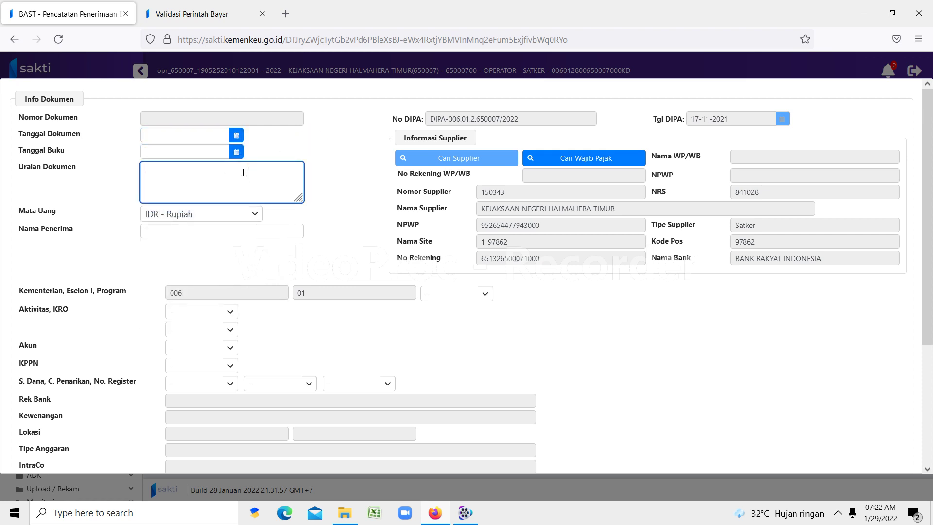
pyautogui.click(251, 215)
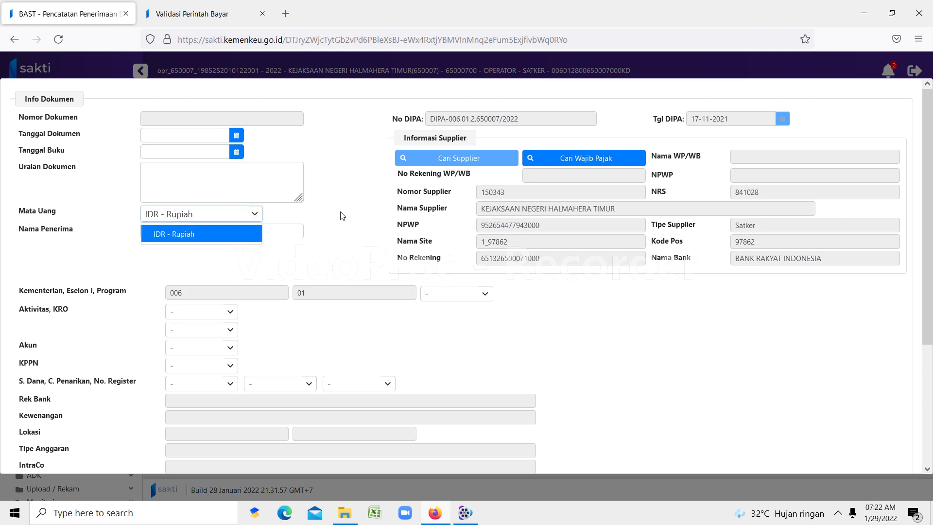
pyautogui.click(202, 240)
pyautogui.click(209, 232)
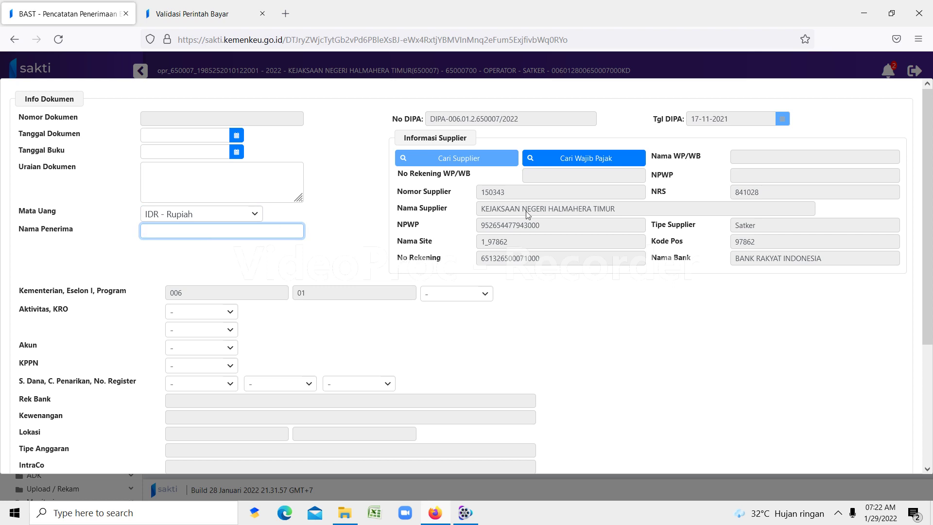
pyautogui.click(576, 159)
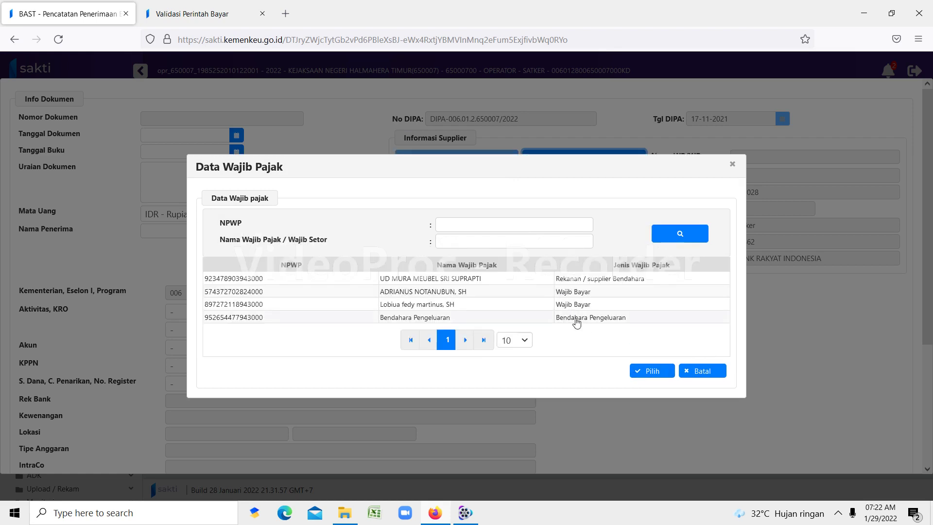
pyautogui.click(701, 375)
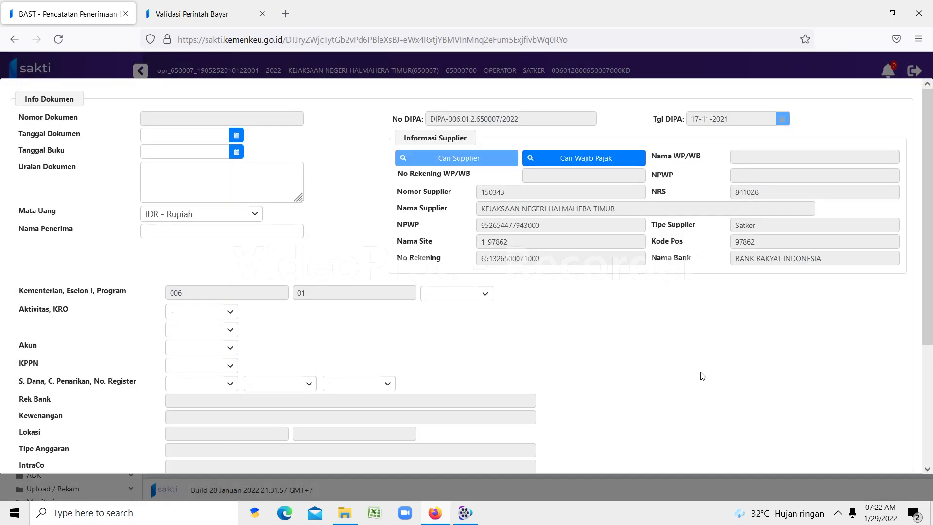
# Step: Set Program to 006.01.WA - Program Dukungan Manajemen, Aktivitas to 006.01.WA.1090 and KRO to 006.01.WA.1090EBA - Layanan Dukungan Manajemen Internal
pyautogui.click(927, 469)
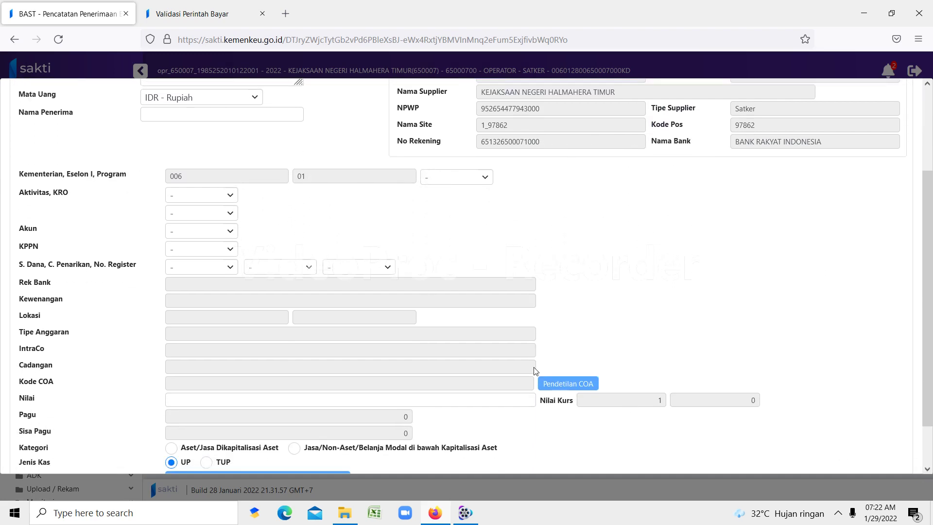
pyautogui.click(229, 196)
pyautogui.click(460, 183)
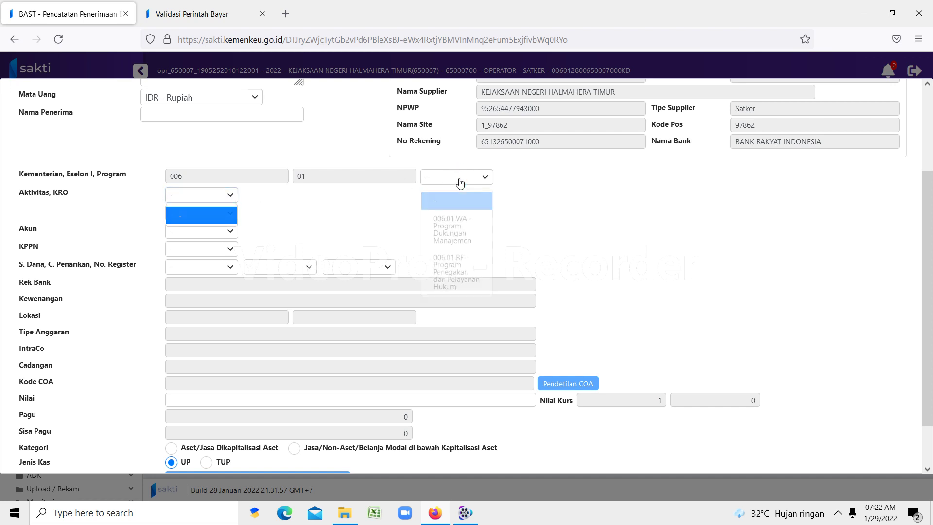
pyautogui.click(454, 228)
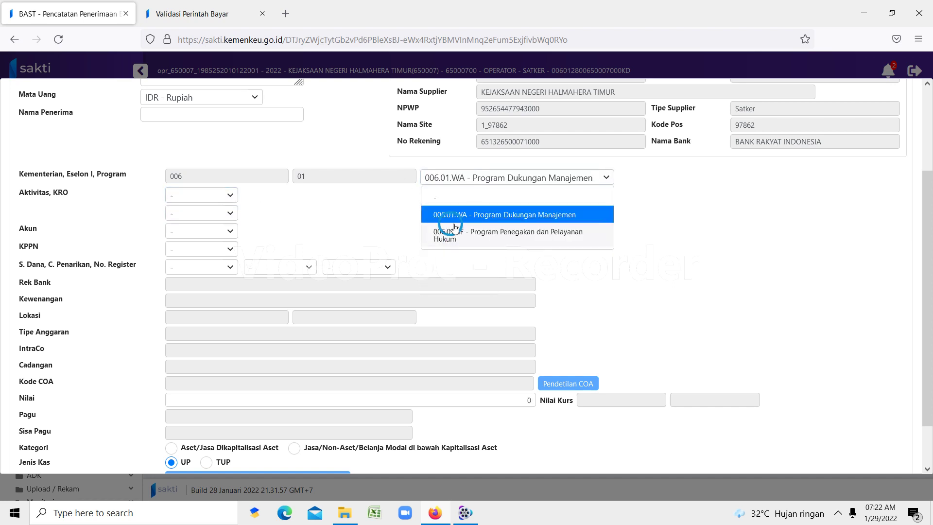
pyautogui.click(224, 196)
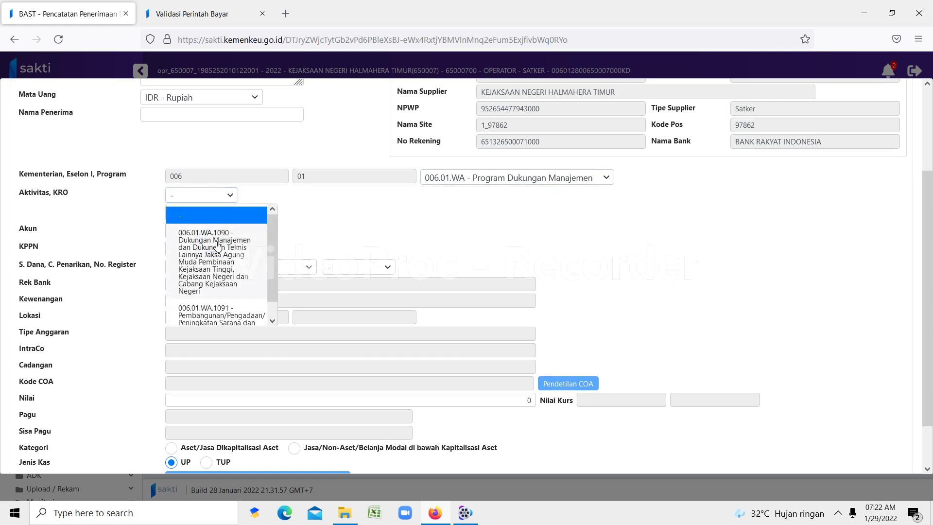
pyautogui.click(217, 245)
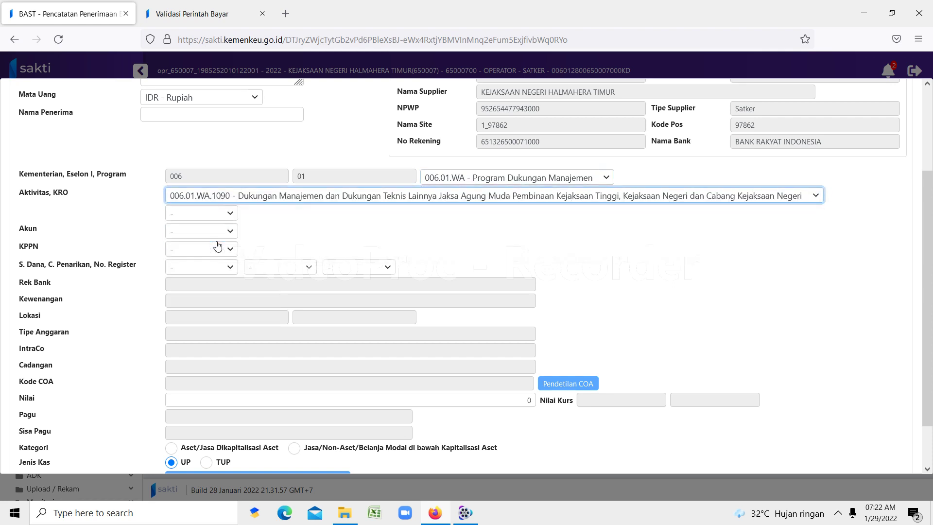
pyautogui.click(228, 214)
pyautogui.click(216, 263)
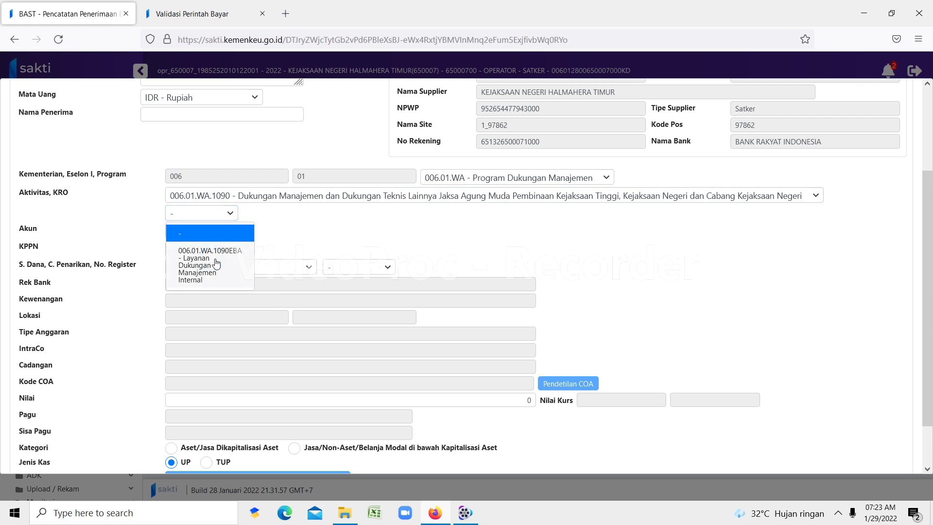
pyautogui.click(231, 244)
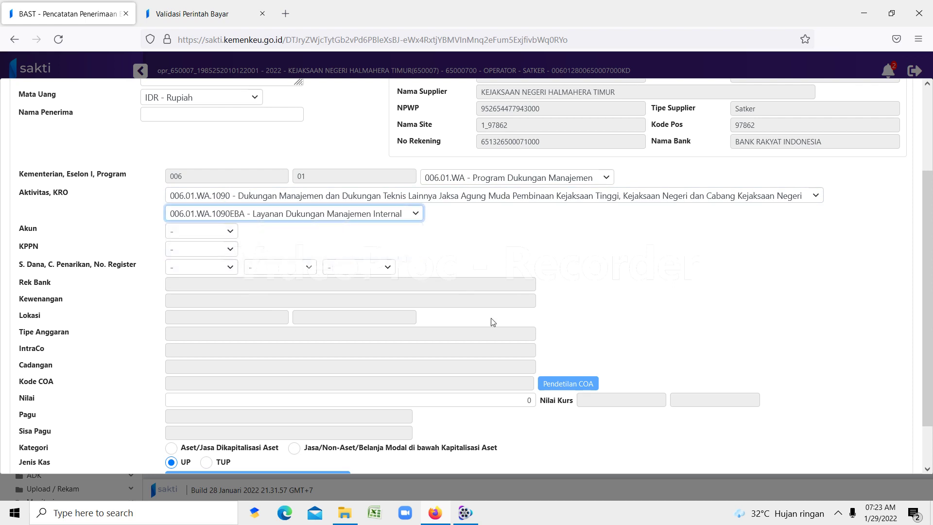
# Step: Set Akun to 521111 - Belanja Keperluan Perkantoran and check the KPPN, S. Dana and C. Penarikan options
pyautogui.scroll(-2, 927, 296)
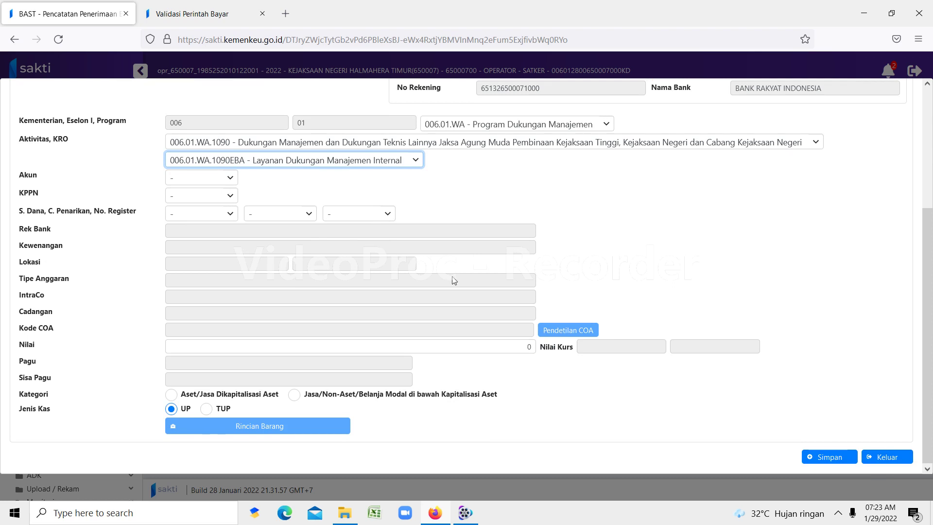
pyautogui.click(297, 214)
pyautogui.click(286, 232)
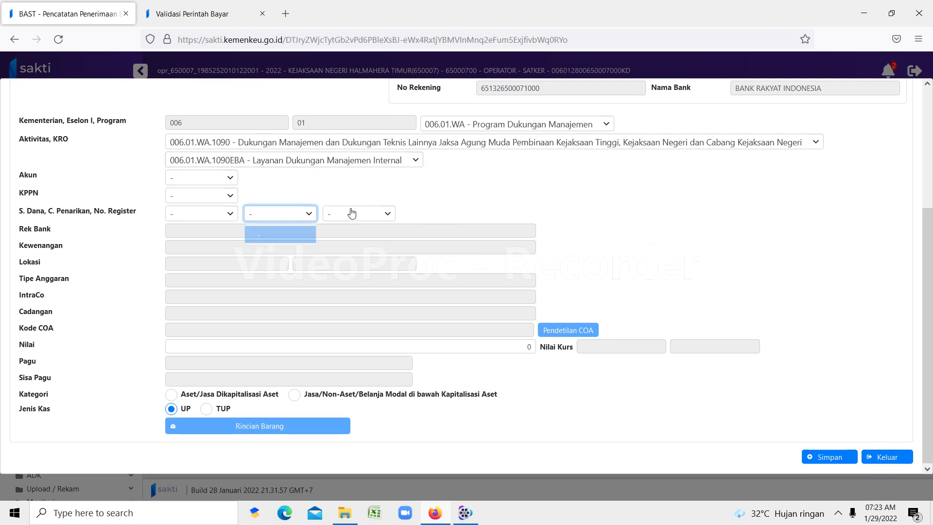
pyautogui.click(208, 179)
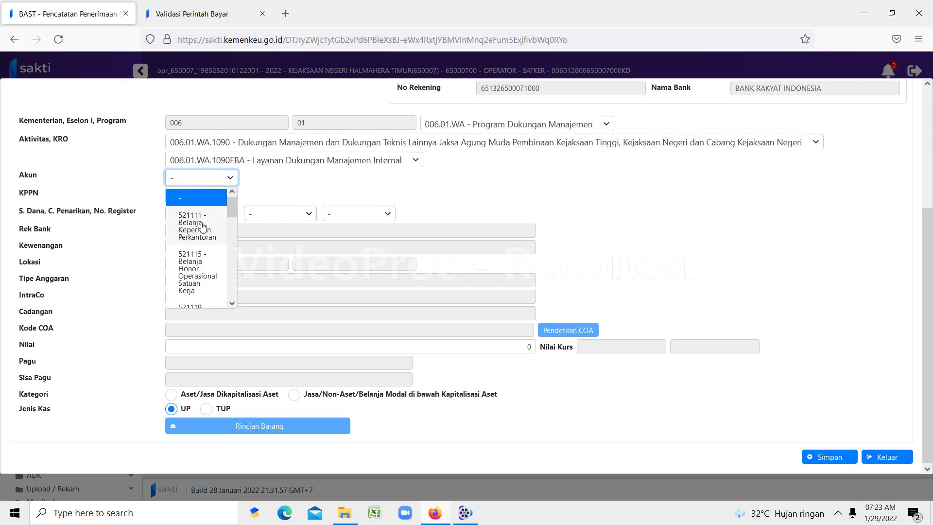
pyautogui.click(209, 224)
pyautogui.click(200, 194)
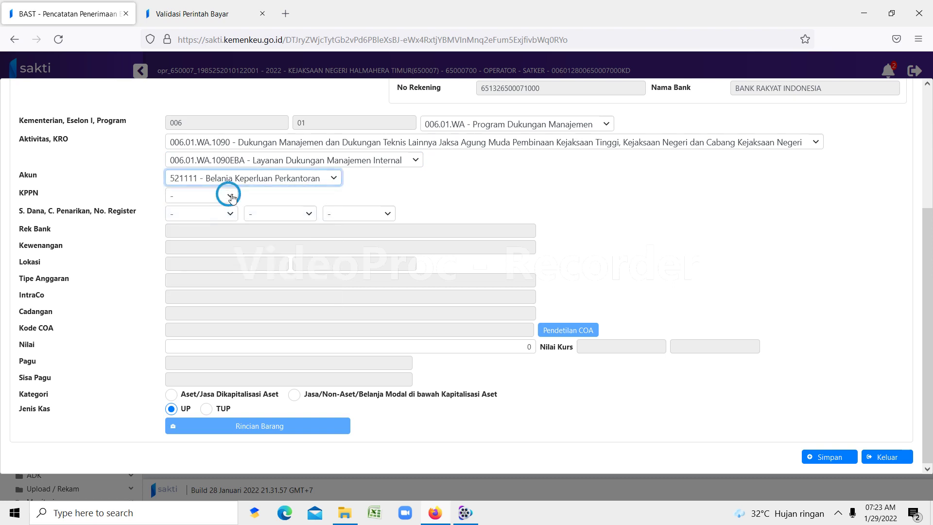
pyautogui.click(223, 214)
pyautogui.click(220, 211)
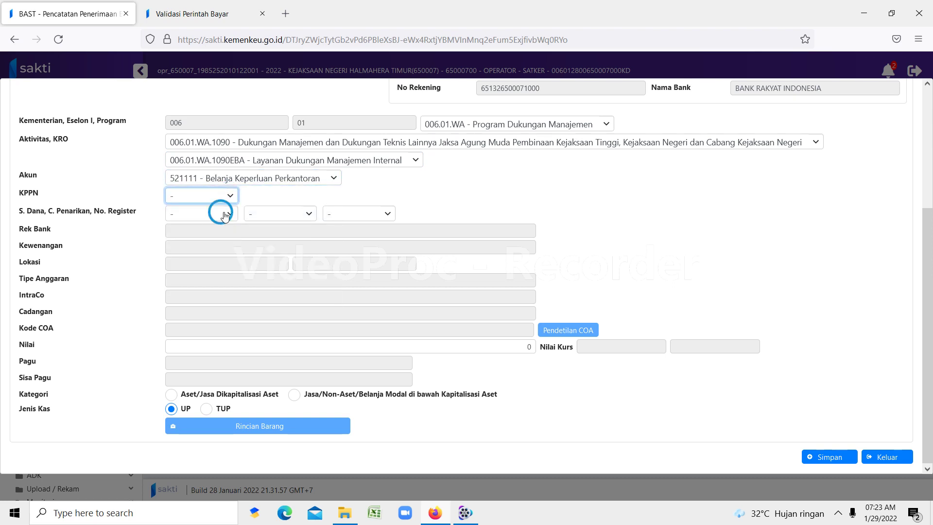
pyautogui.click(211, 233)
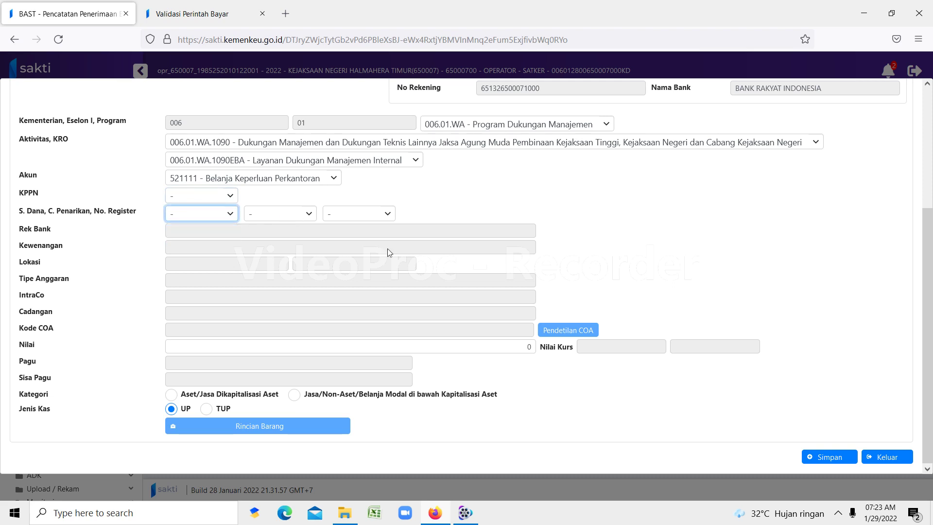
# Step: Set the document and book dates to 27-01-2022 and enter Barang Persediaan as Uraian Dokumen
pyautogui.moveTo(927, 263); pyautogui.dragTo(910, 122)
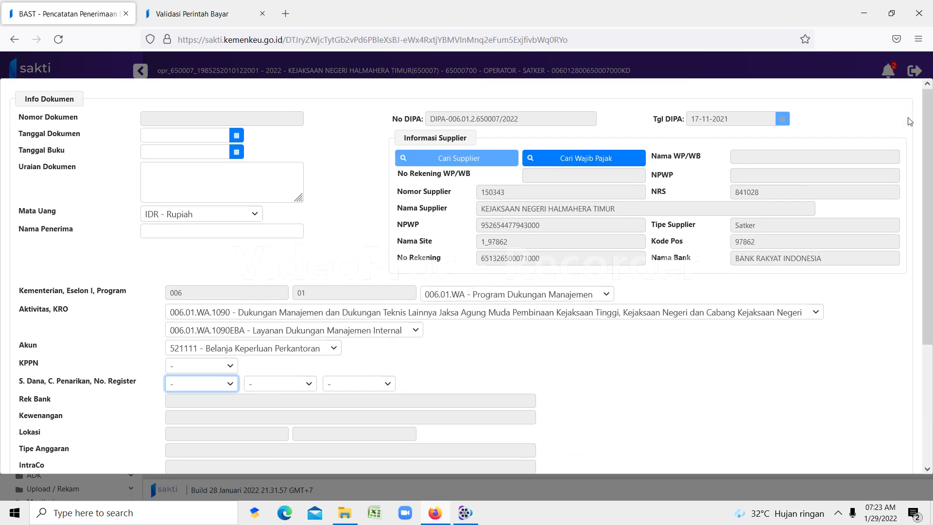
pyautogui.click(236, 135)
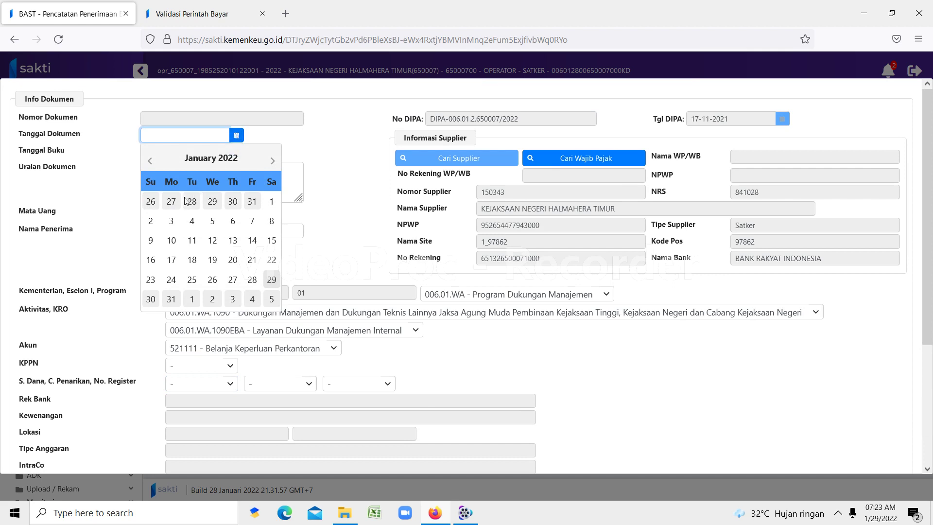
pyautogui.click(233, 280)
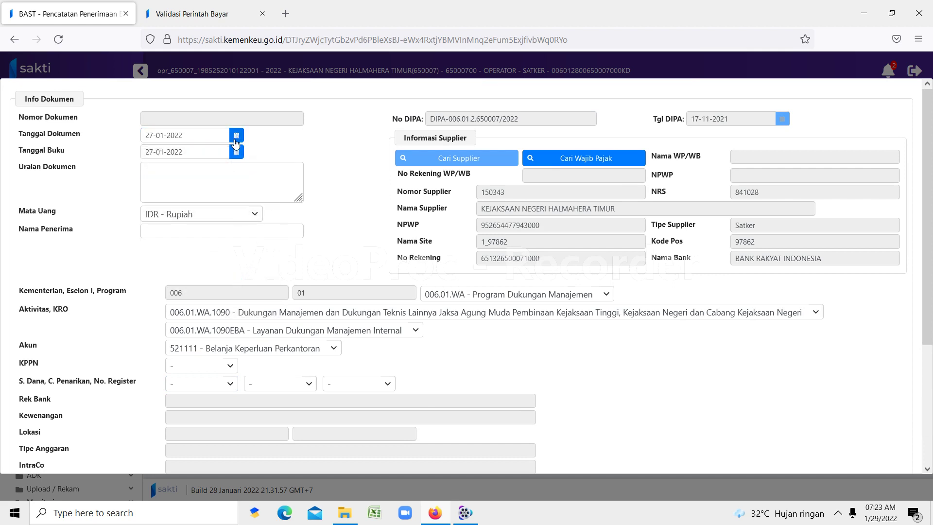
pyautogui.click(239, 178)
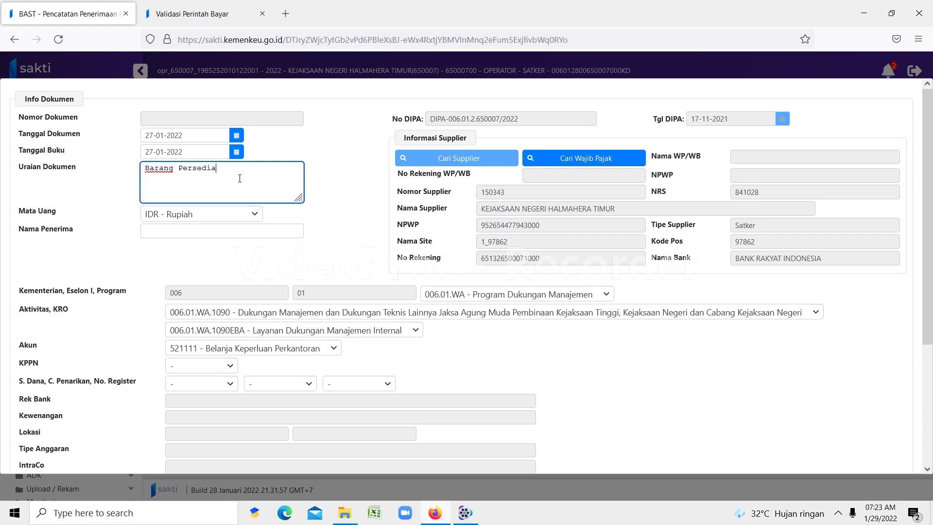
# Step: Select Bendahara Pengeluaran from the Data Wajib Pajak list as the document's taxpayer
pyautogui.click(610, 166)
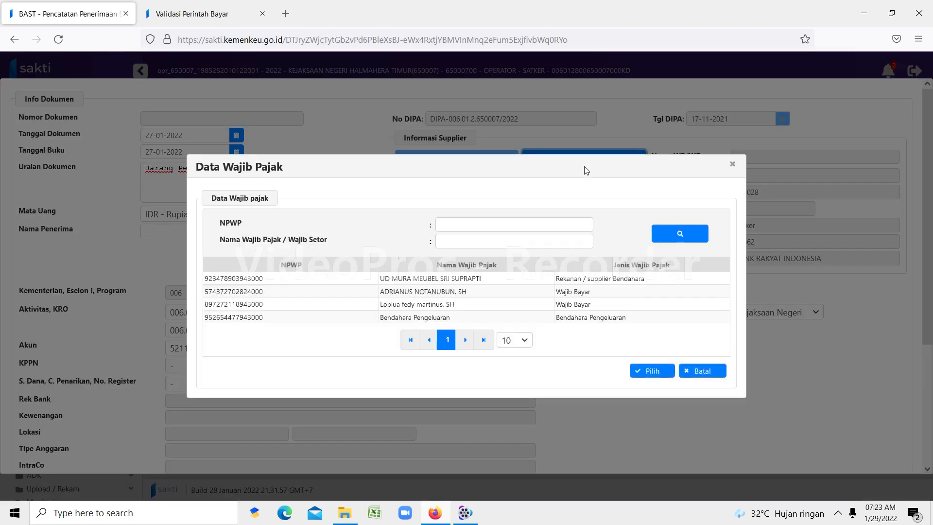
pyautogui.click(488, 317)
pyautogui.click(655, 371)
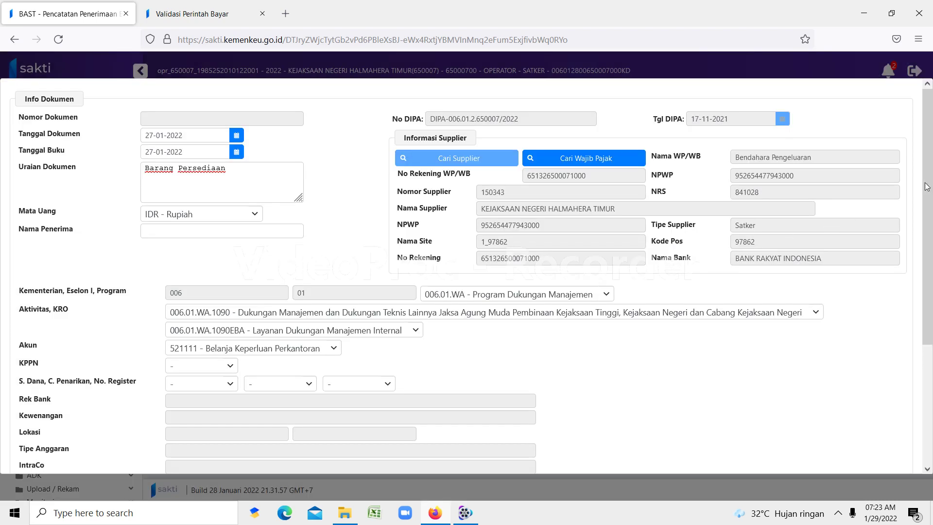
# Step: Change Akun to 521811 - Belanja Barang Persediaan Barang Konsumsi
pyautogui.moveTo(926, 183); pyautogui.dragTo(928, 270)
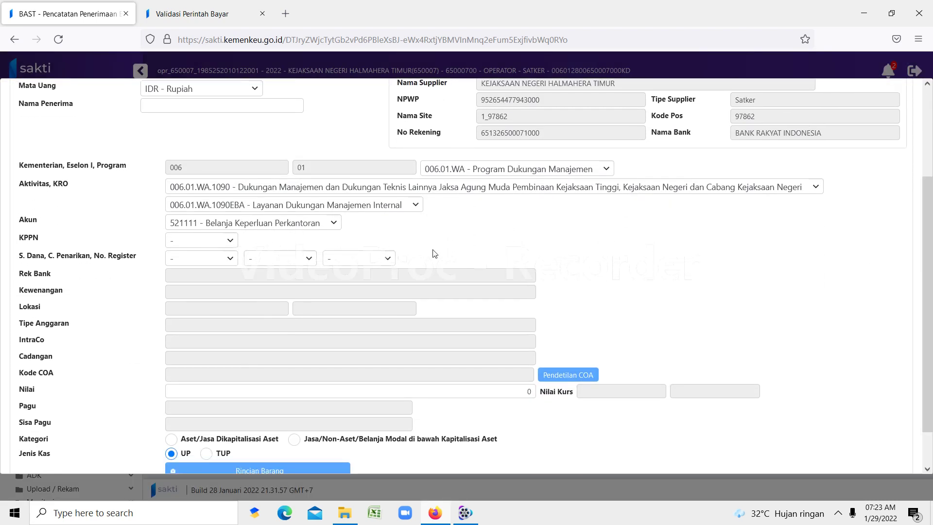
pyautogui.click(228, 242)
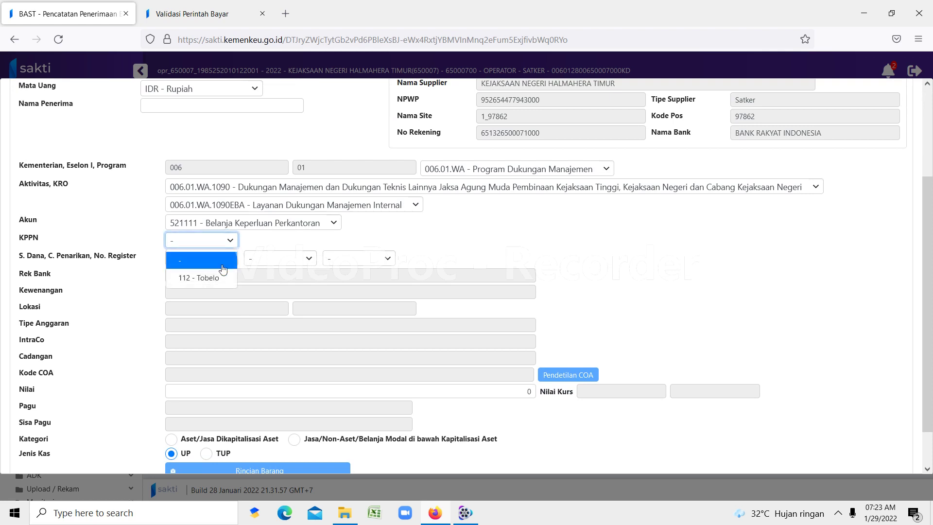
pyautogui.click(299, 223)
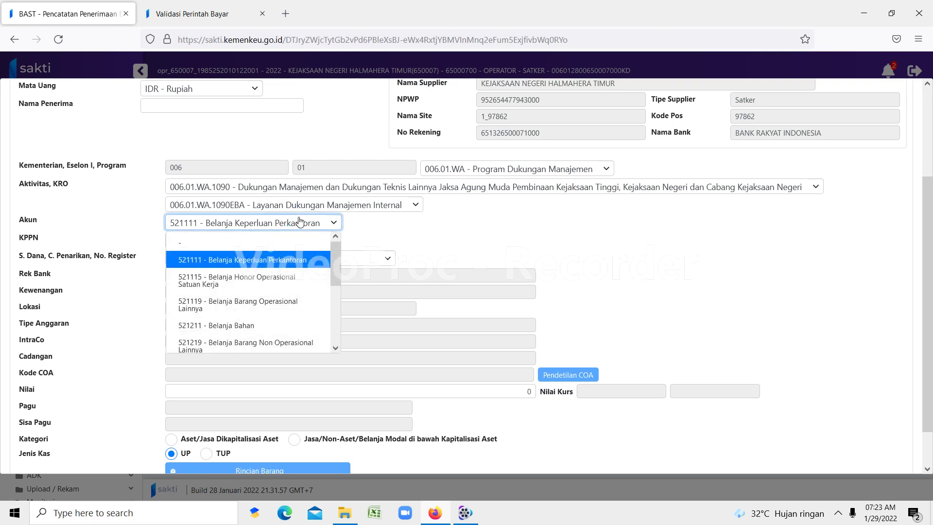
pyautogui.moveTo(337, 259); pyautogui.dragTo(339, 284)
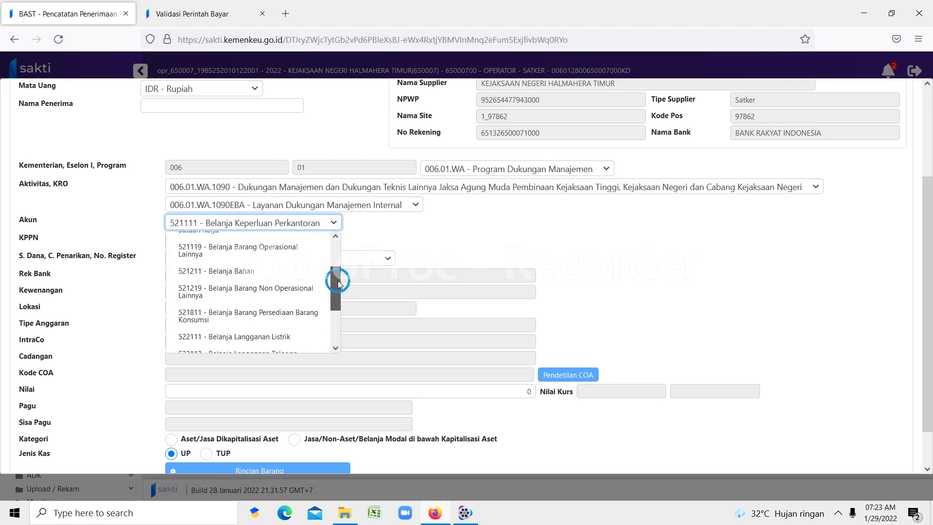
pyautogui.click(210, 314)
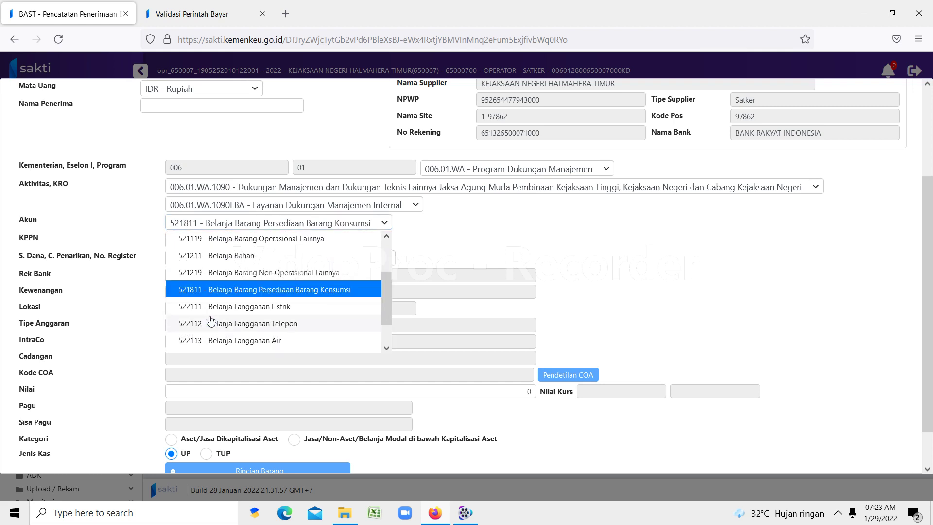
# Step: Set KPPN to 112 - Tobelo, then check the S. Dana options and the remaining COA fields
pyautogui.click(223, 244)
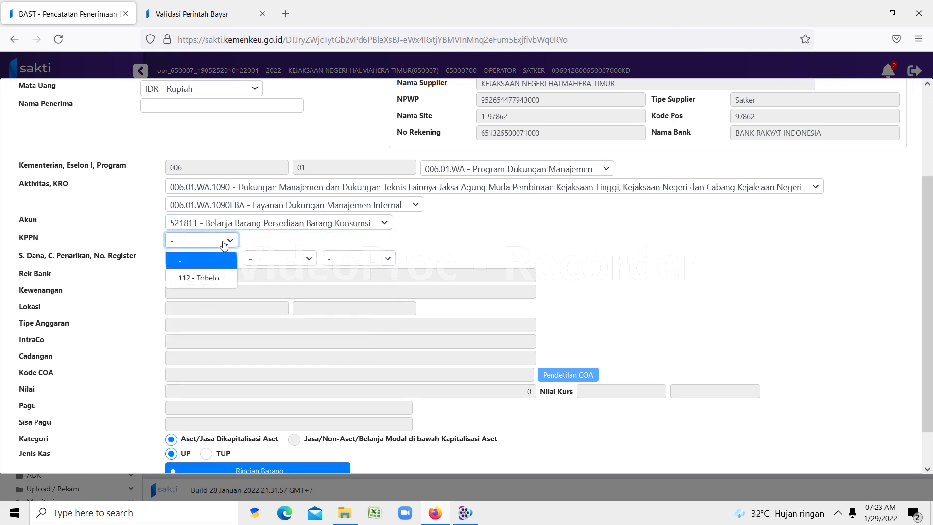
pyautogui.click(211, 277)
pyautogui.click(234, 261)
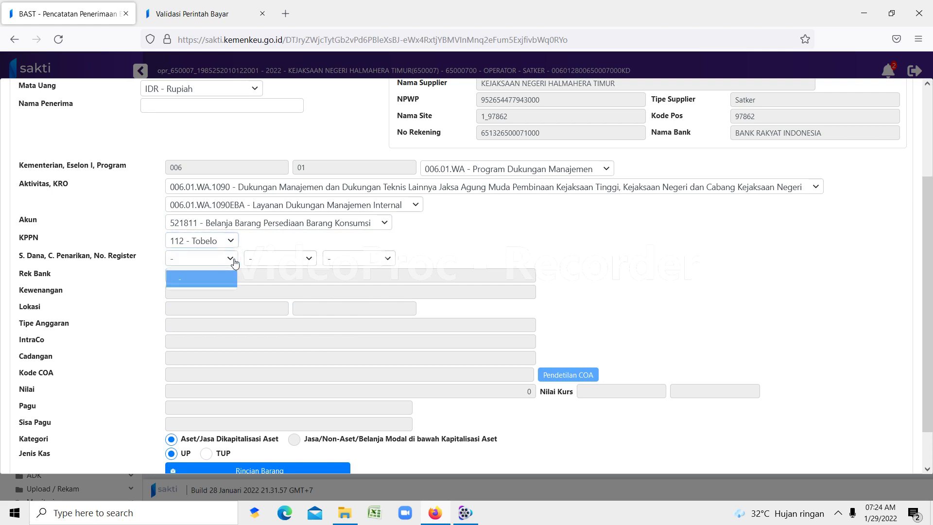
pyautogui.click(225, 278)
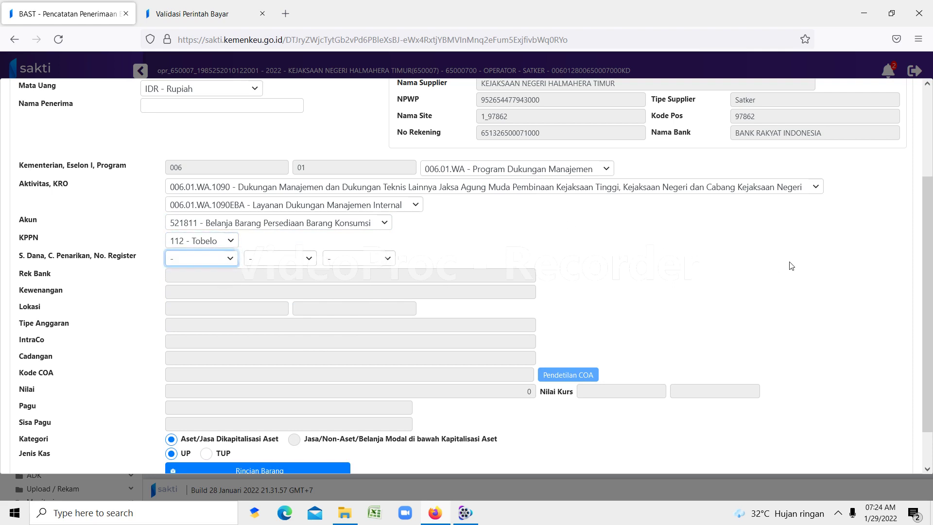
pyautogui.scroll(-1, 927, 311)
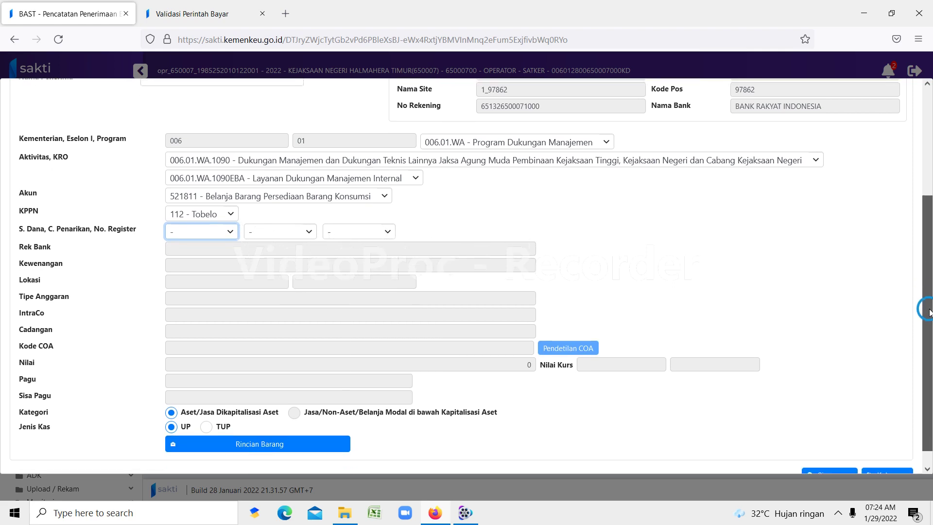
pyautogui.moveTo(928, 311); pyautogui.dragTo(929, 321)
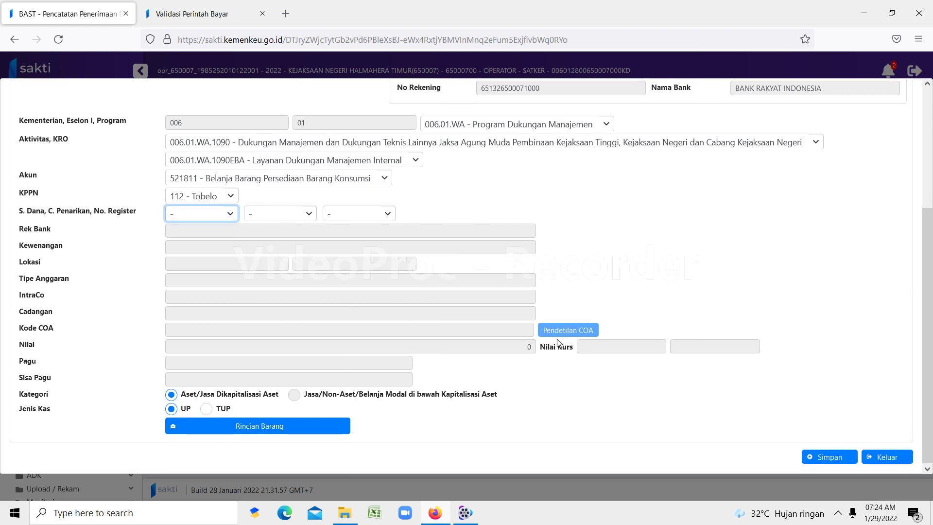
# Step: Set S. Dana to A - RM and keep the blank "-" option for both C. Penarikan and No. Register
pyautogui.click(274, 429)
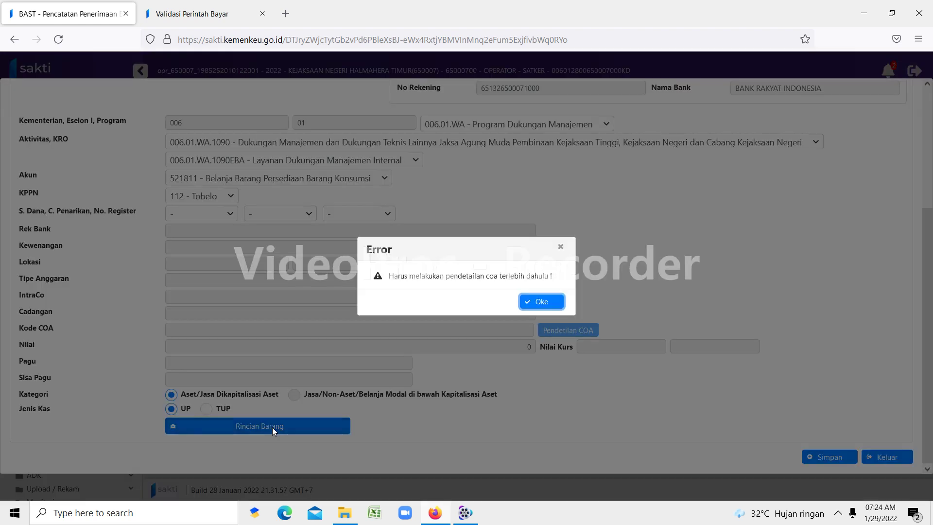
pyautogui.click(541, 302)
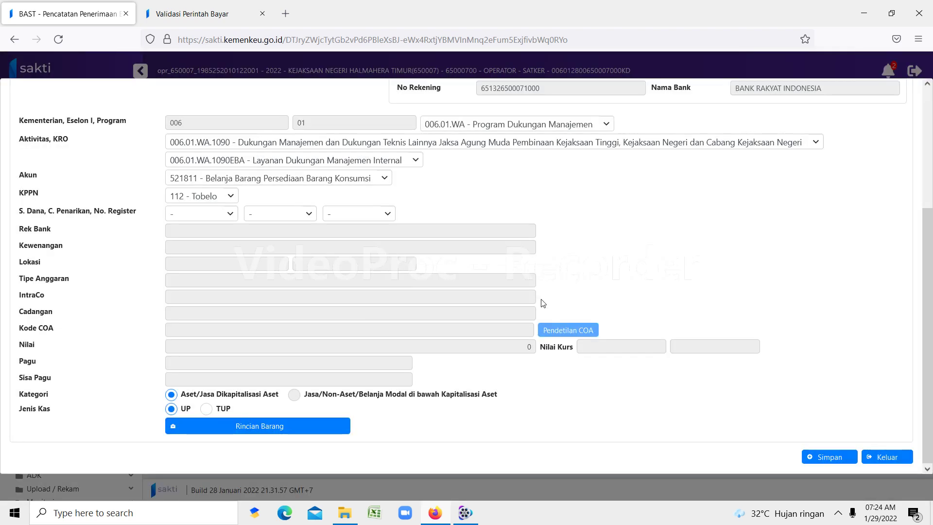
pyautogui.click(228, 214)
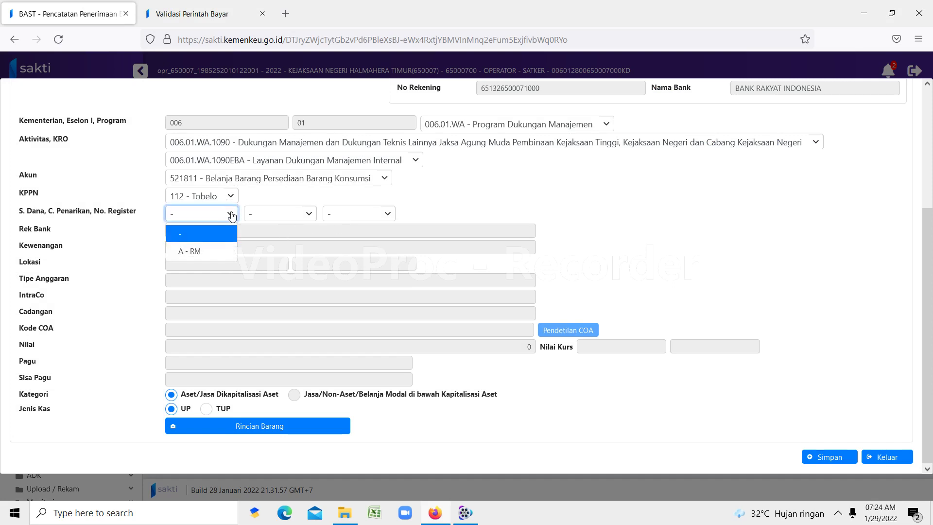
pyautogui.click(204, 251)
pyautogui.click(301, 212)
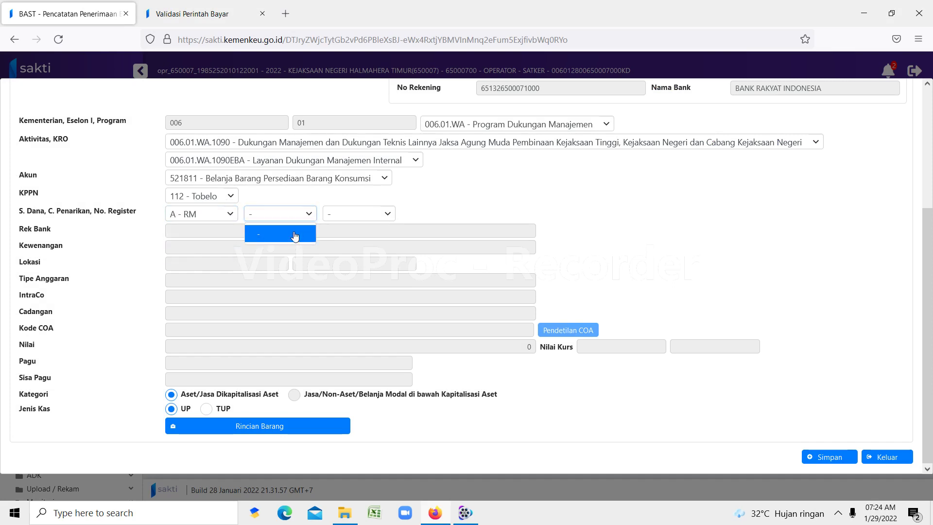
pyautogui.click(296, 236)
pyautogui.click(373, 215)
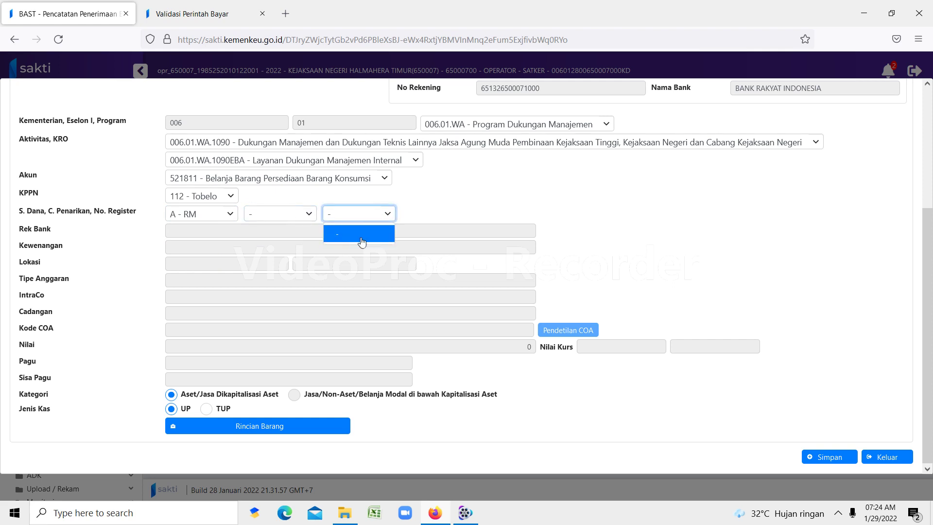
pyautogui.click(359, 235)
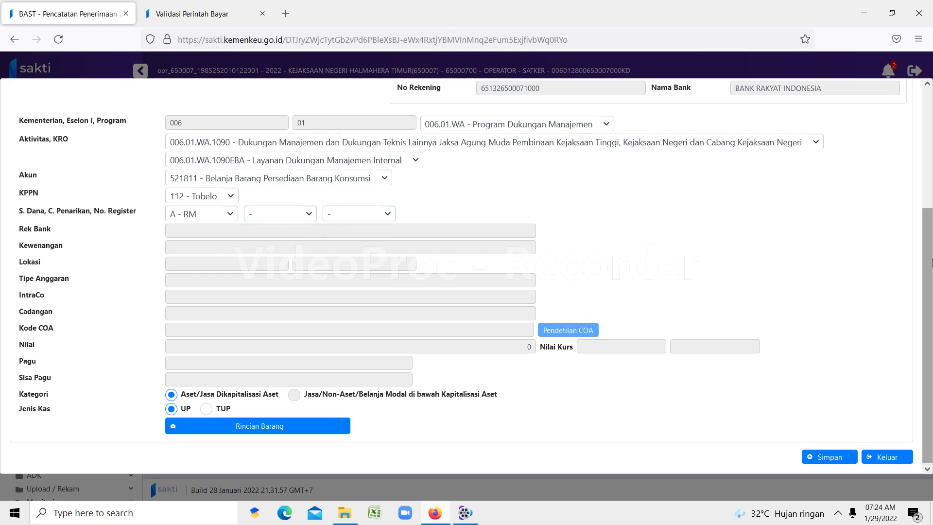
# Step: Review the document's header data and try to open its Rincian Barang with Jenis Kas UP
pyautogui.moveTo(923, 247); pyautogui.dragTo(893, 95)
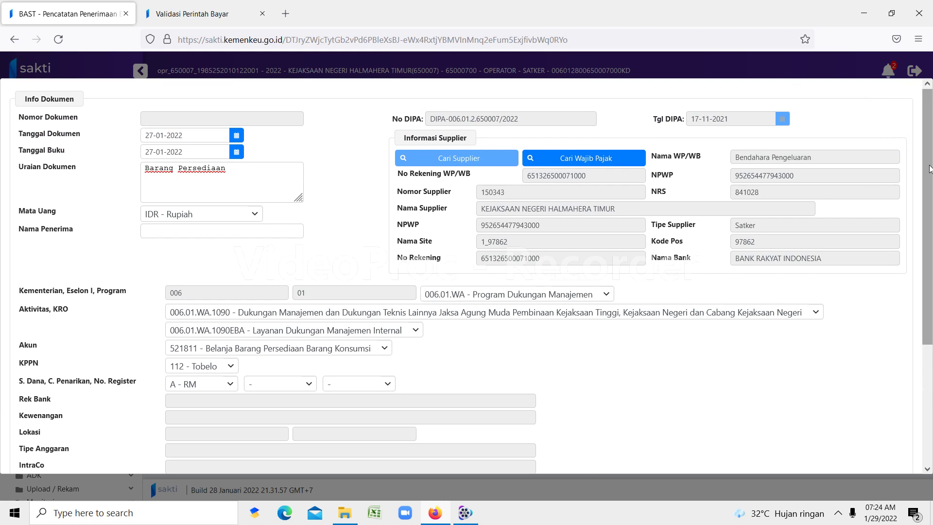
pyautogui.moveTo(932, 164); pyautogui.dragTo(931, 352)
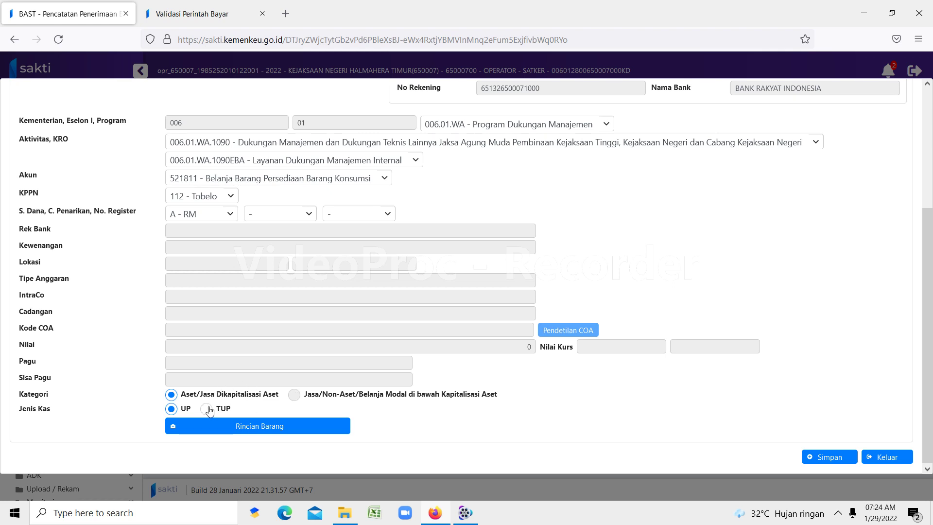
pyautogui.click(248, 426)
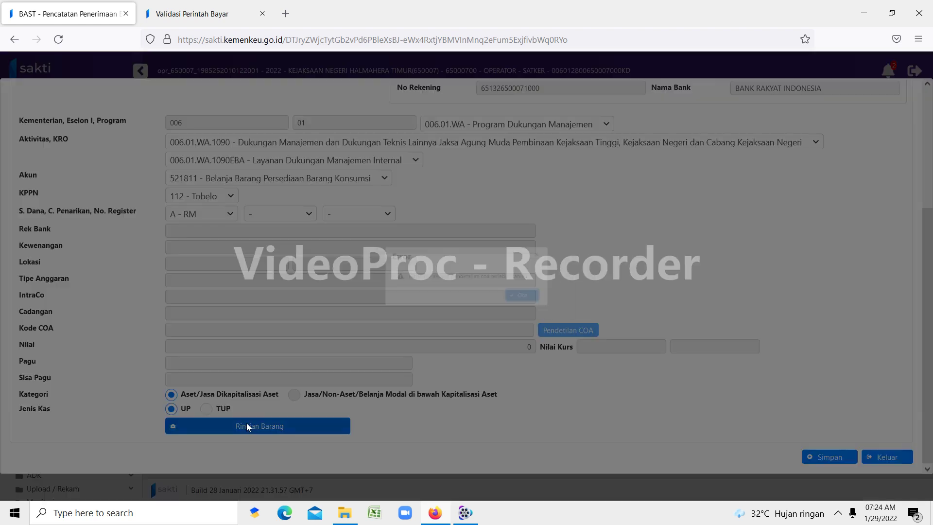
pyautogui.click(547, 302)
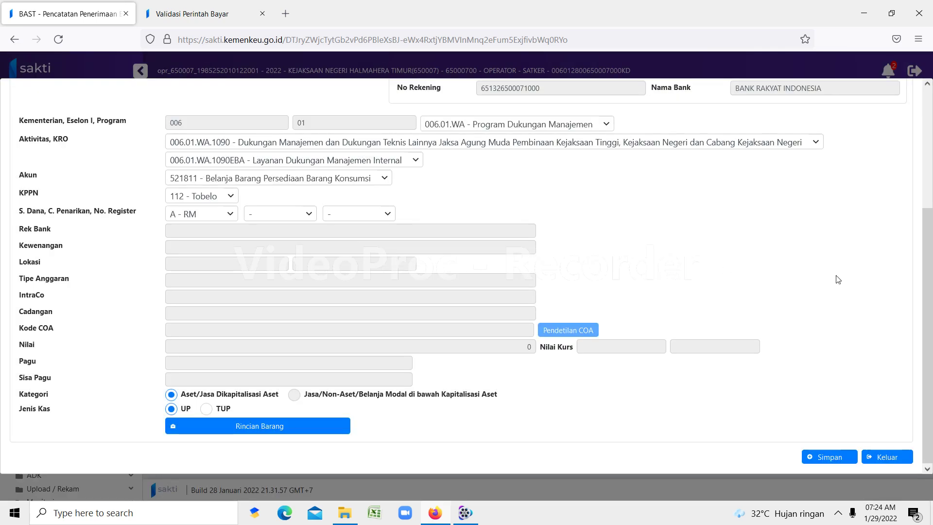
# Step: Exit the document entry without saving and select the BAST Barang UP document dated 17-01-2022 in Daftar Dokumen
pyautogui.click(928, 265)
pyautogui.moveTo(928, 265)
pyautogui.mouseDown()
pyautogui.moveTo(926, 121)
pyautogui.moveTo(928, 282)
pyautogui.moveTo(928, 150)
pyautogui.moveTo(928, 270)
pyautogui.mouseUp()
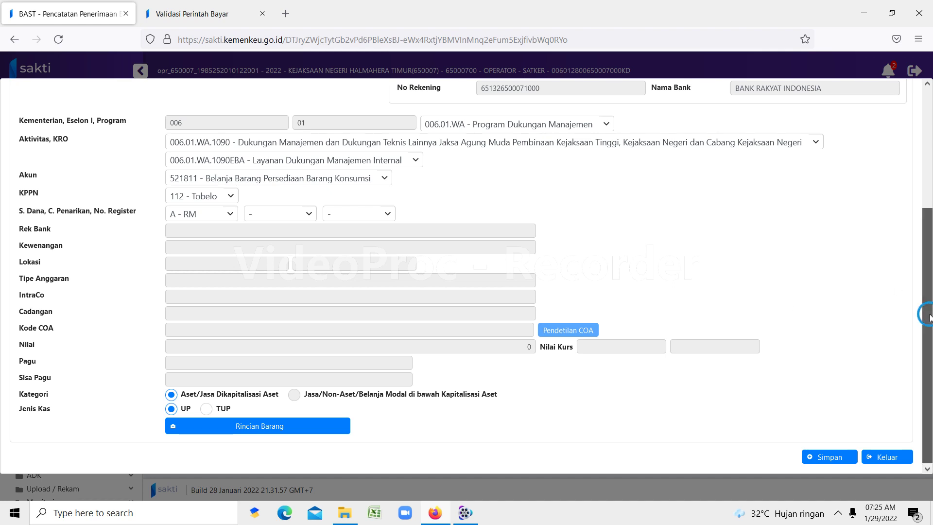
pyautogui.moveTo(928, 314)
pyautogui.mouseDown()
pyautogui.moveTo(929, 193)
pyautogui.moveTo(929, 318)
pyautogui.mouseUp()
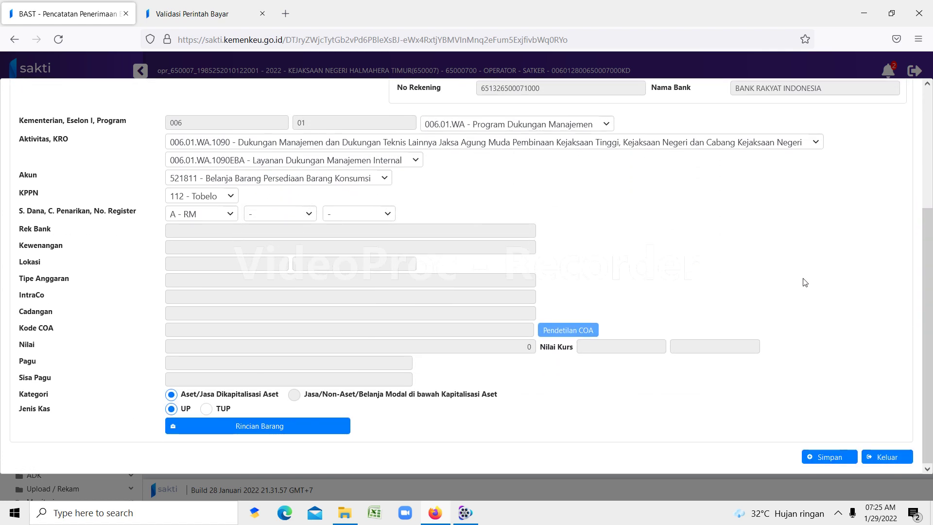
pyautogui.click(891, 457)
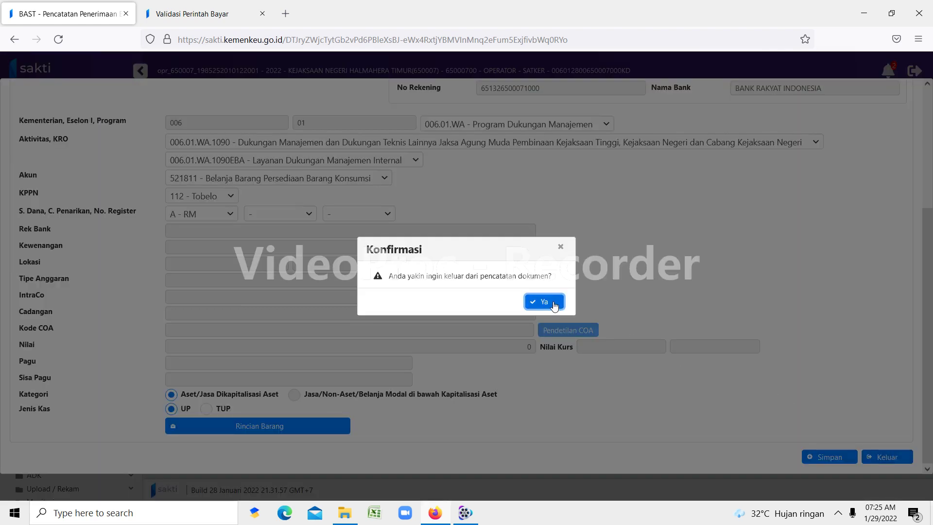
pyautogui.click(554, 305)
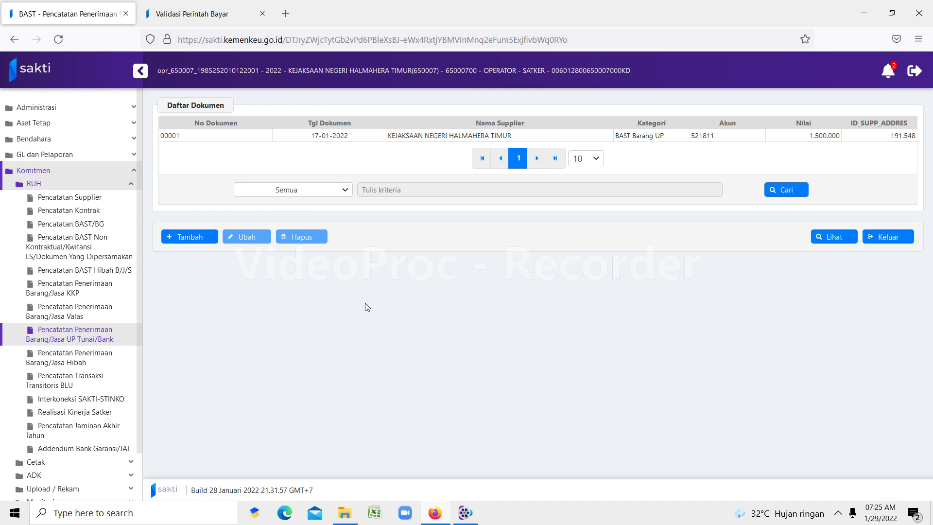
pyautogui.click(799, 139)
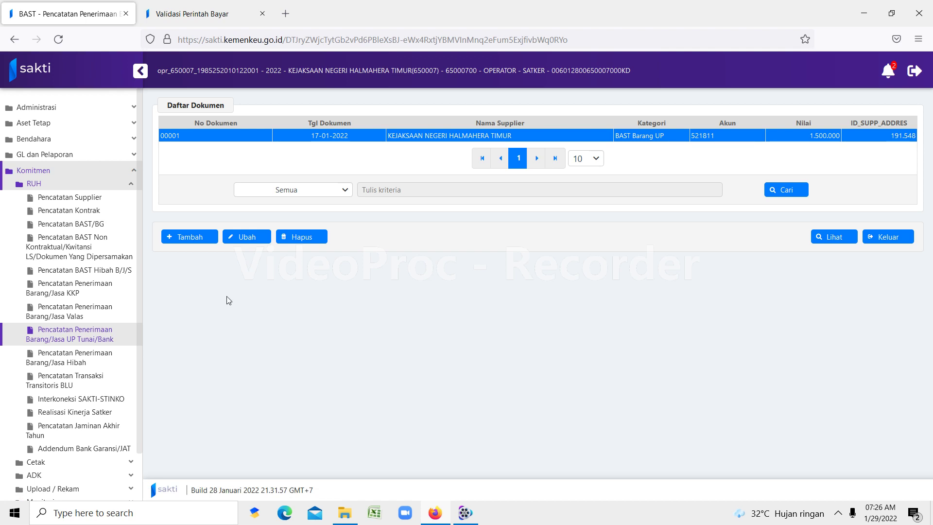
# Step: Open the LPJ Bendahara Pengeluaran report form from Bendahara's Cetak Laporan and look over its fields
pyautogui.click(59, 141)
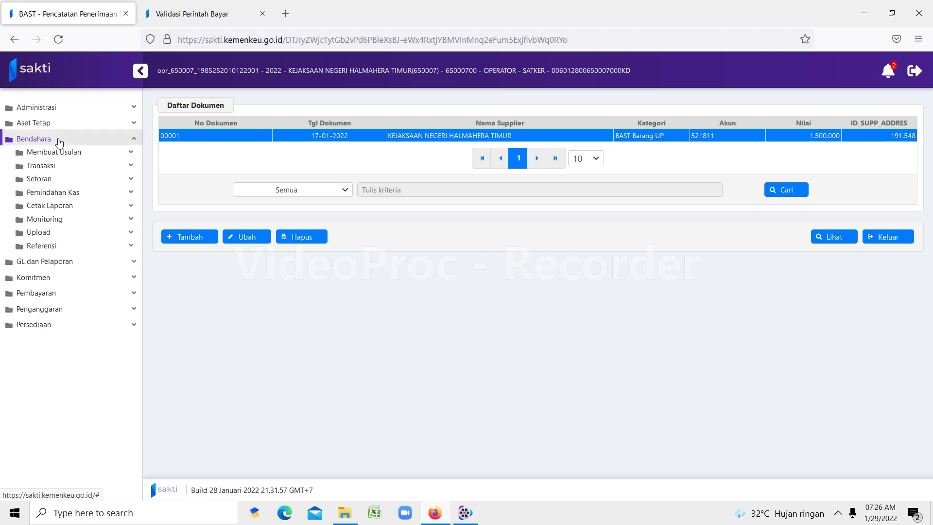
pyautogui.click(71, 207)
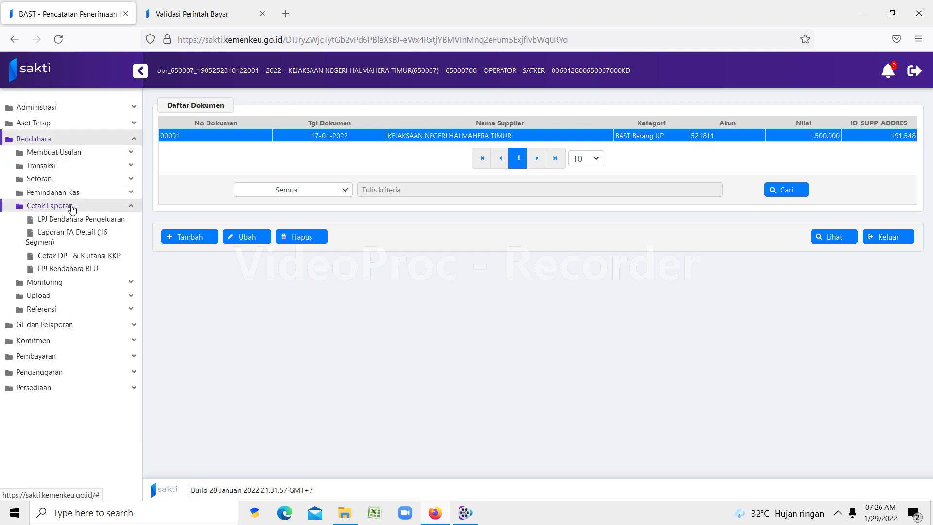
pyautogui.click(107, 222)
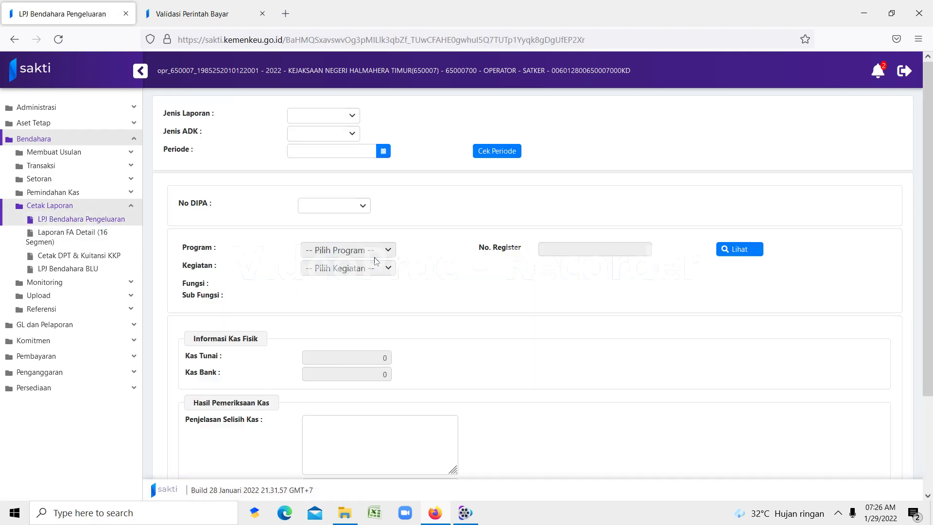
pyautogui.moveTo(927, 171); pyautogui.dragTo(932, 325)
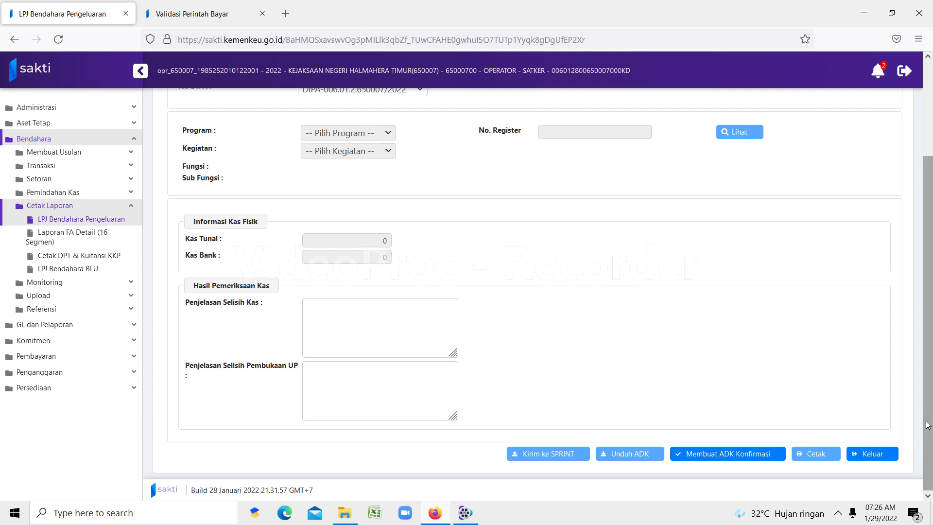
pyautogui.moveTo(927, 388); pyautogui.dragTo(928, 253)
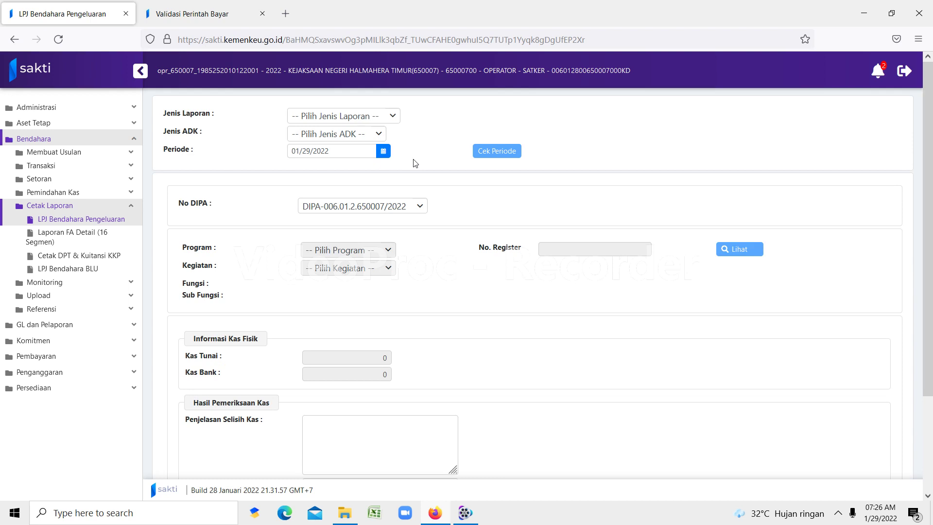
# Step: Set Jenis Laporan to Laporan Pertanggungjawaban Bendahara Pengeluaran and check the form's cash fields and available actions
pyautogui.click(396, 121)
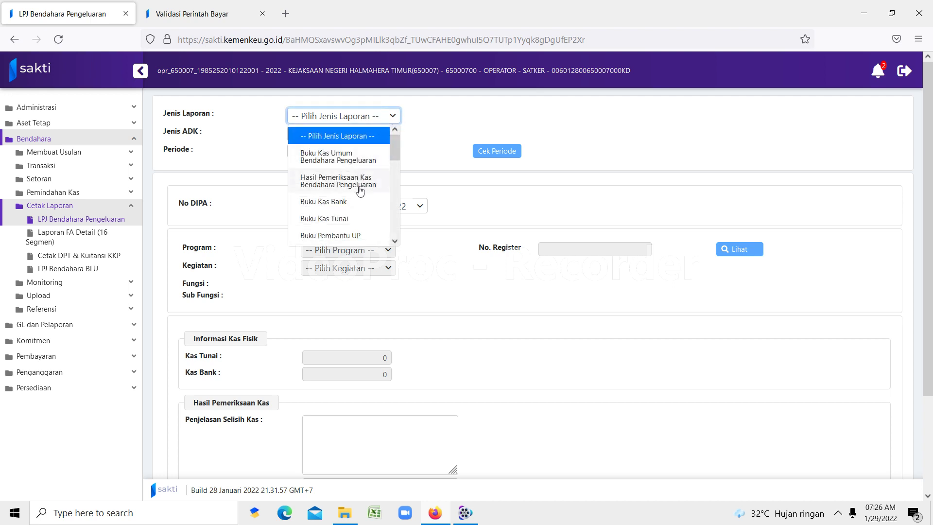
pyautogui.moveTo(399, 147); pyautogui.dragTo(416, 200)
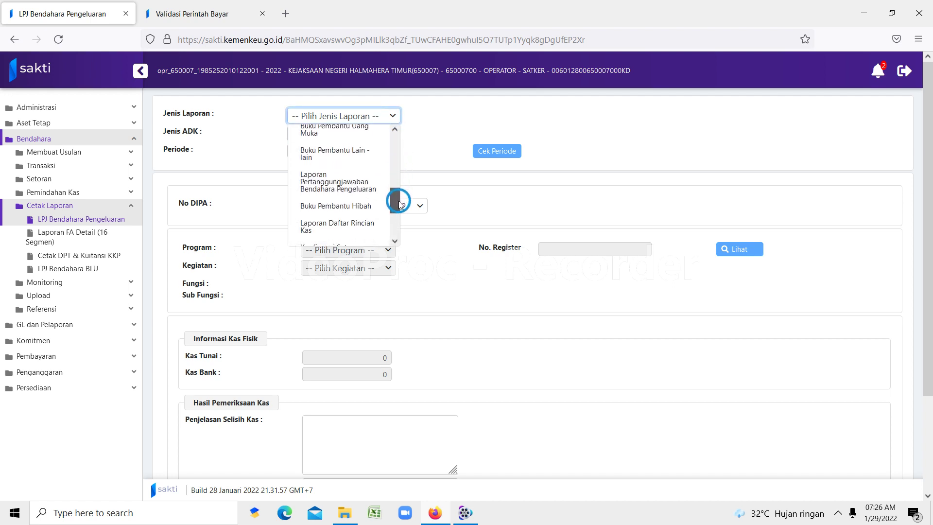
pyautogui.click(345, 190)
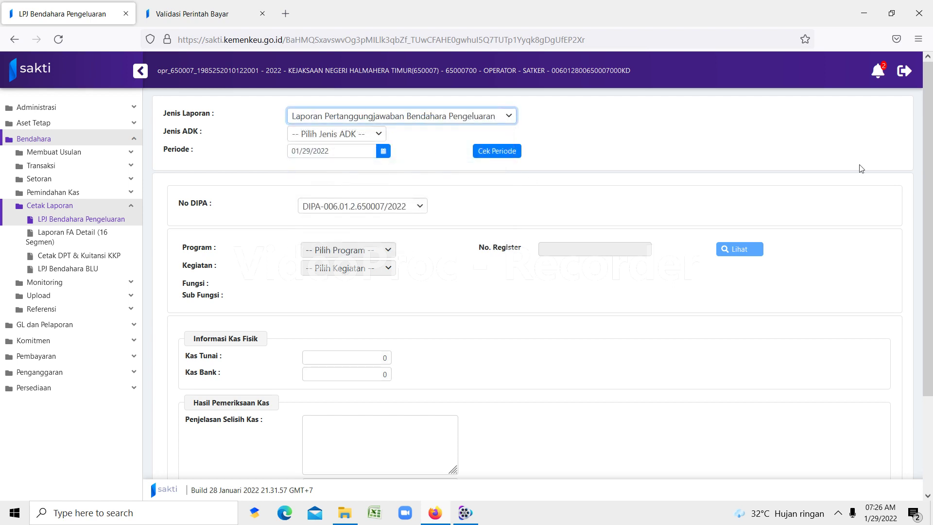
pyautogui.moveTo(927, 163); pyautogui.dragTo(926, 307)
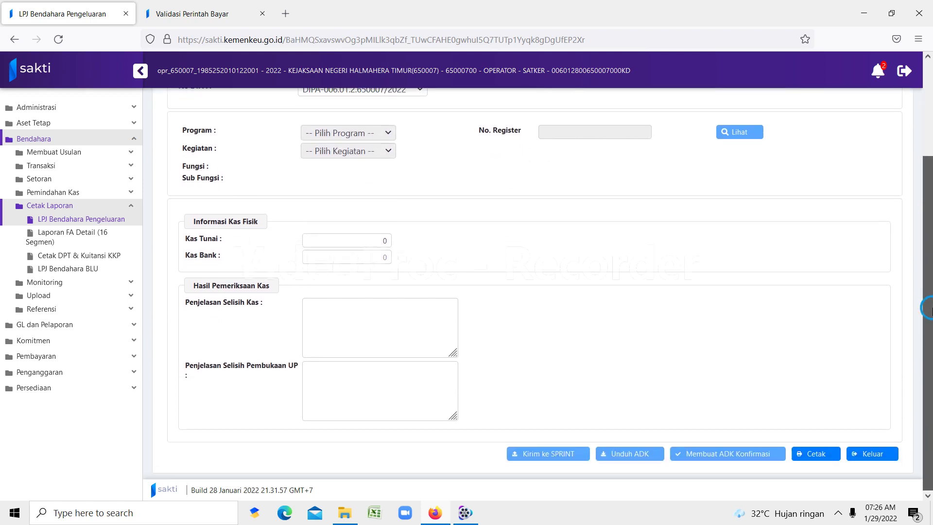
pyautogui.moveTo(931, 272); pyautogui.dragTo(930, 144)
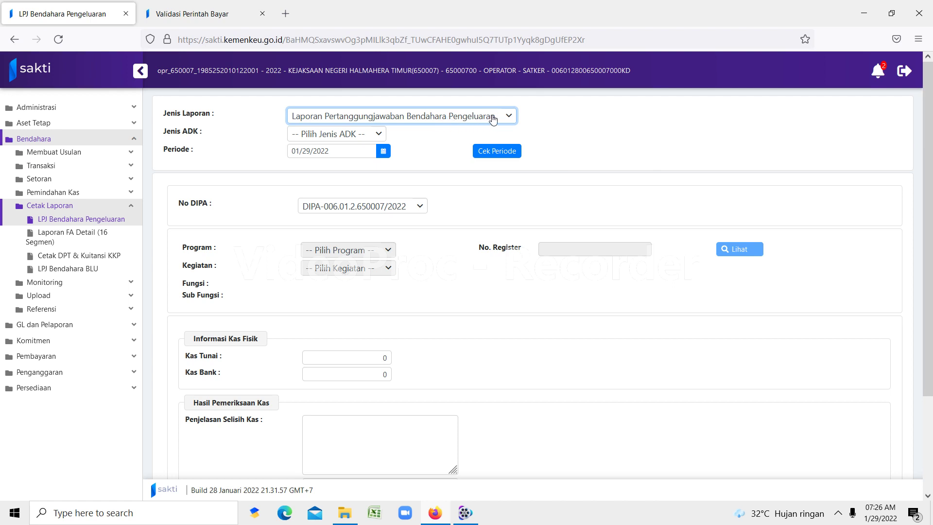
pyautogui.moveTo(927, 170); pyautogui.dragTo(925, 264)
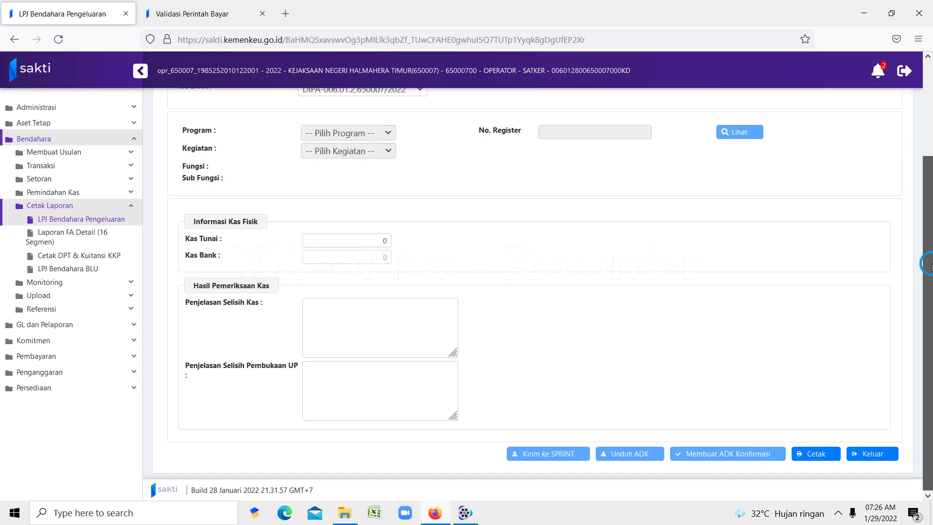
# Step: Start printing the report, view the Kuasa Pengguna Anggaran entry in Form Cari Penandatangan, and close the form without downloading
pyautogui.click(815, 453)
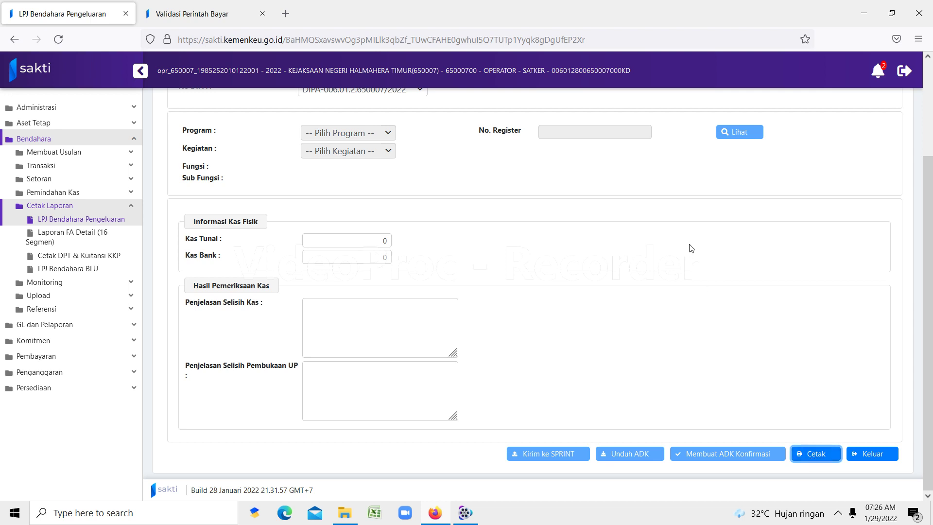
pyautogui.click(814, 454)
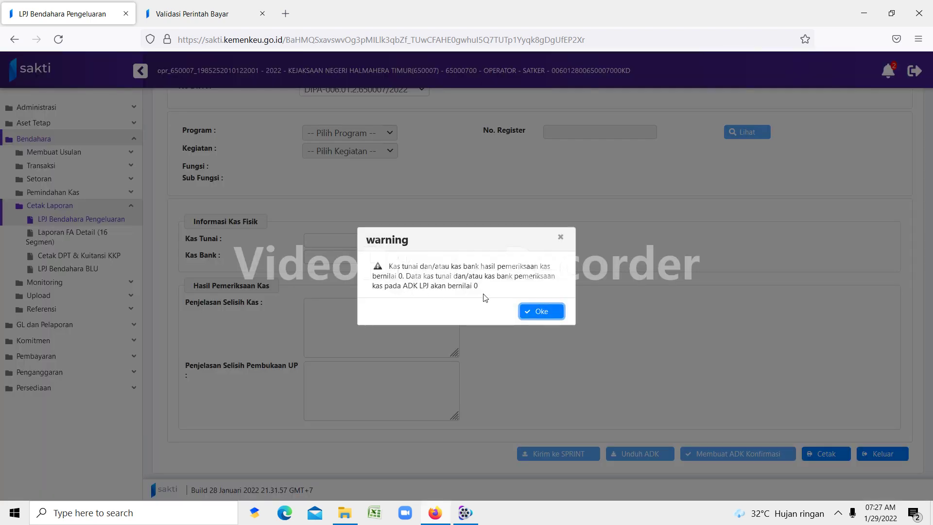
pyautogui.click(536, 316)
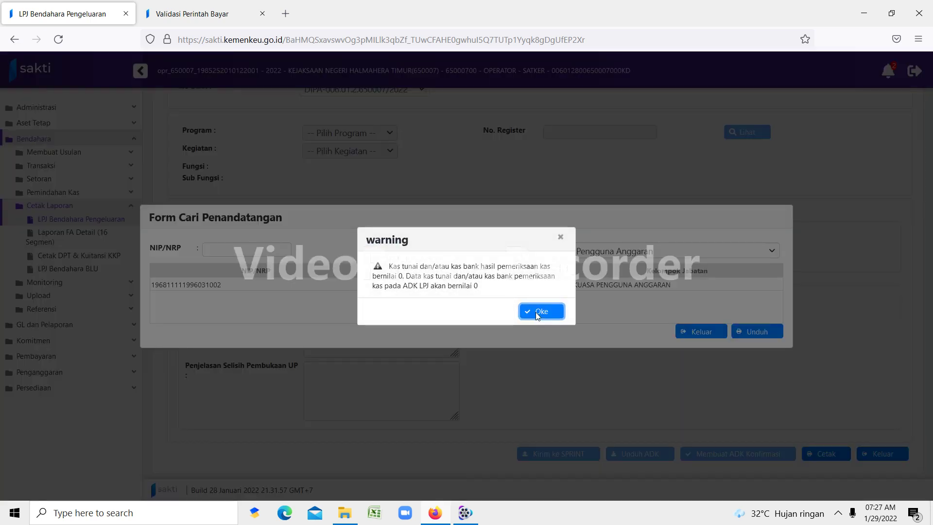
pyautogui.click(561, 238)
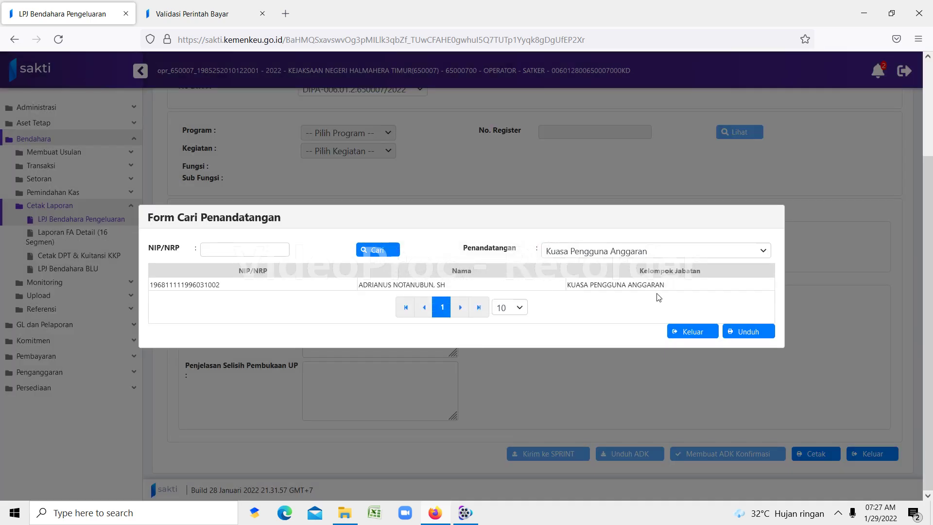
pyautogui.click(697, 334)
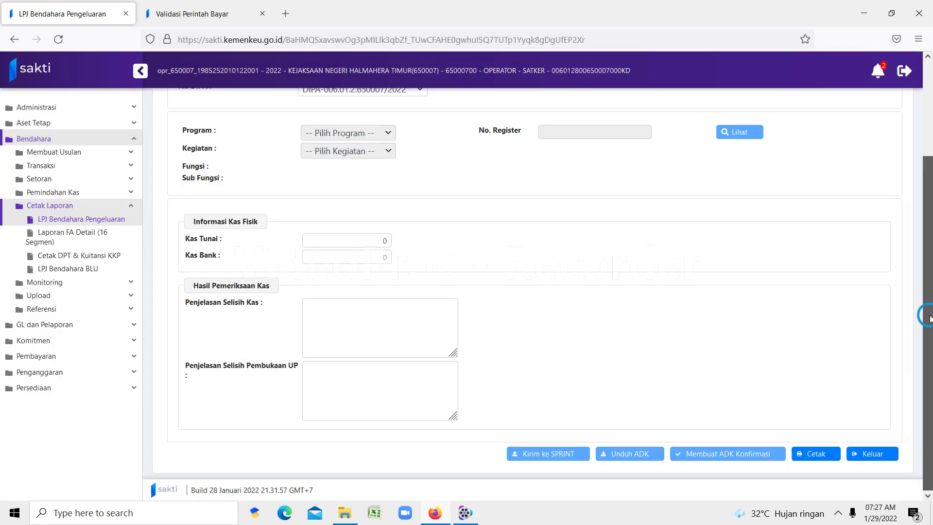
# Step: Look through the Jenis Laporan options and keep Laporan Pertanggungjawaban Bendahara Pengeluaran as the choice
pyautogui.moveTo(930, 318); pyautogui.dragTo(929, 221)
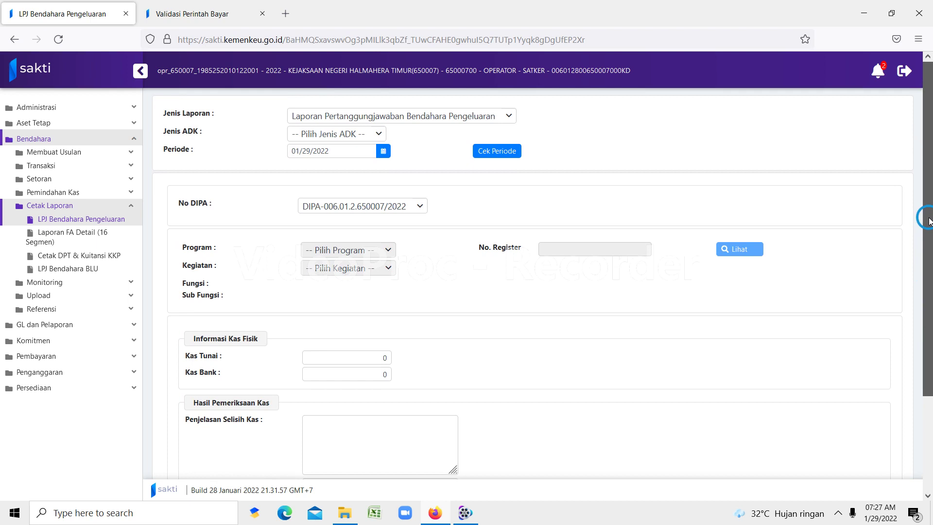
pyautogui.moveTo(928, 221); pyautogui.dragTo(928, 221)
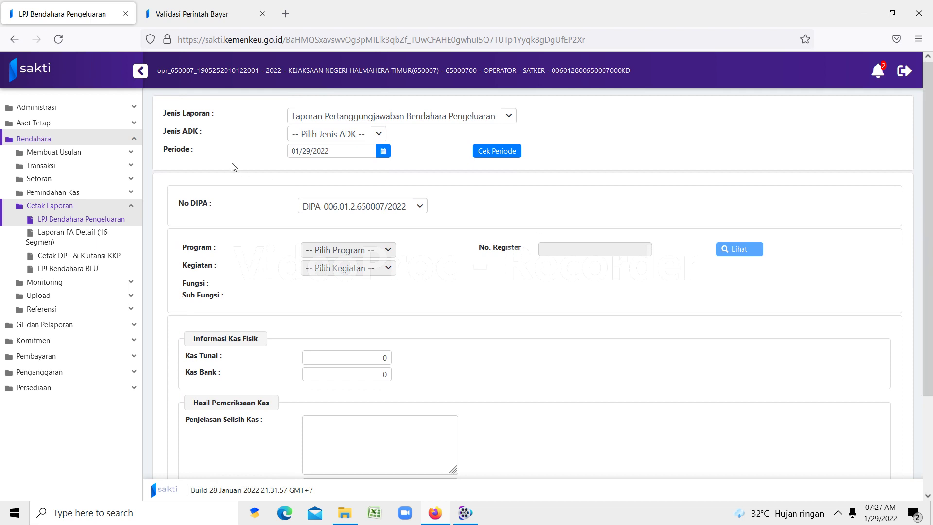
pyautogui.click(357, 117)
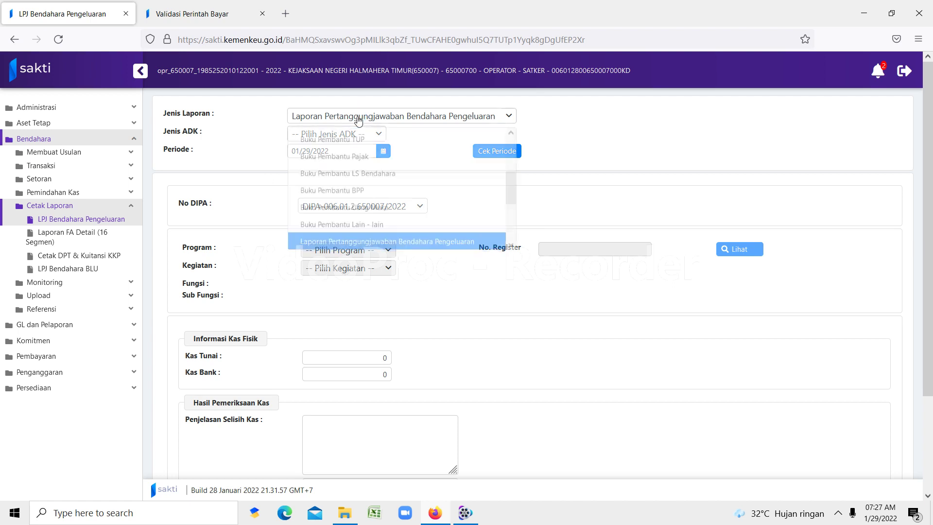
pyautogui.click(369, 238)
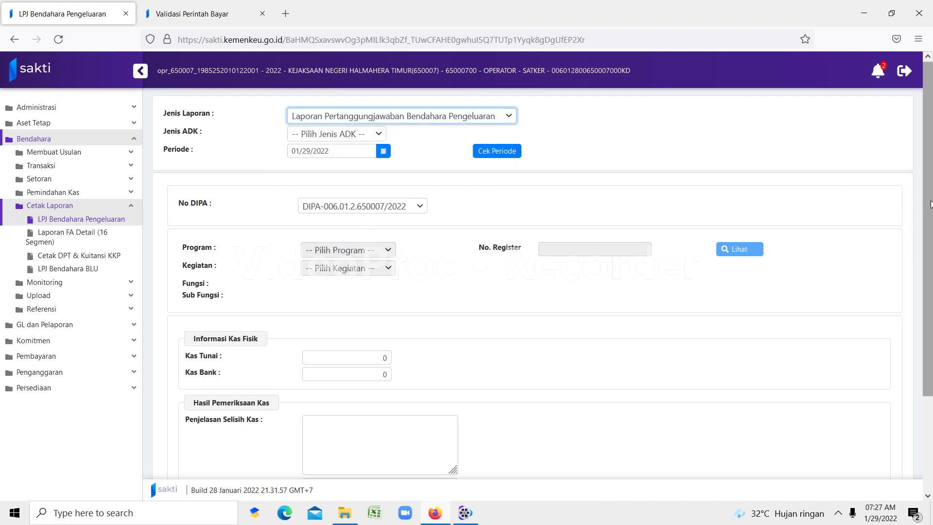
# Step: Open the Kas Bank Bendahara Pengeluaran form from Pemindahan Kas in the Bendahara module
pyautogui.moveTo(928, 203); pyautogui.dragTo(927, 306)
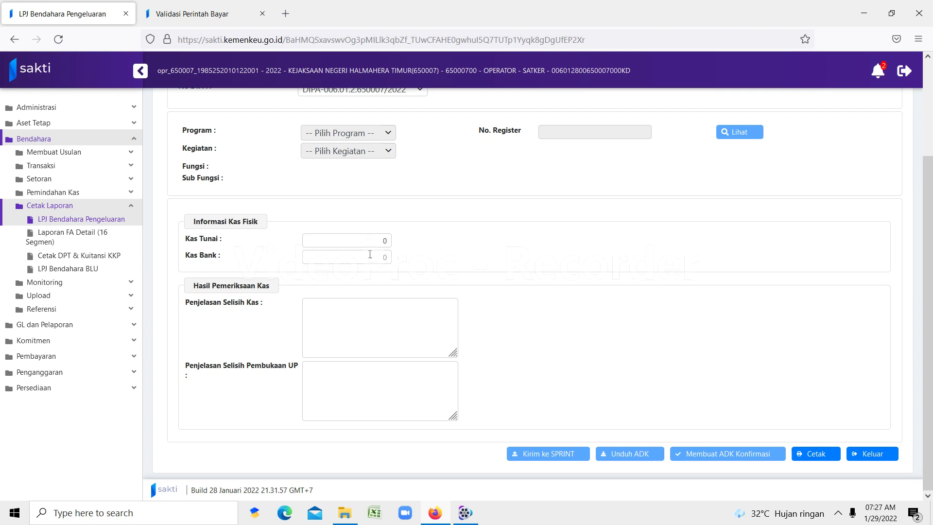
pyautogui.click(57, 143)
pyautogui.click(58, 142)
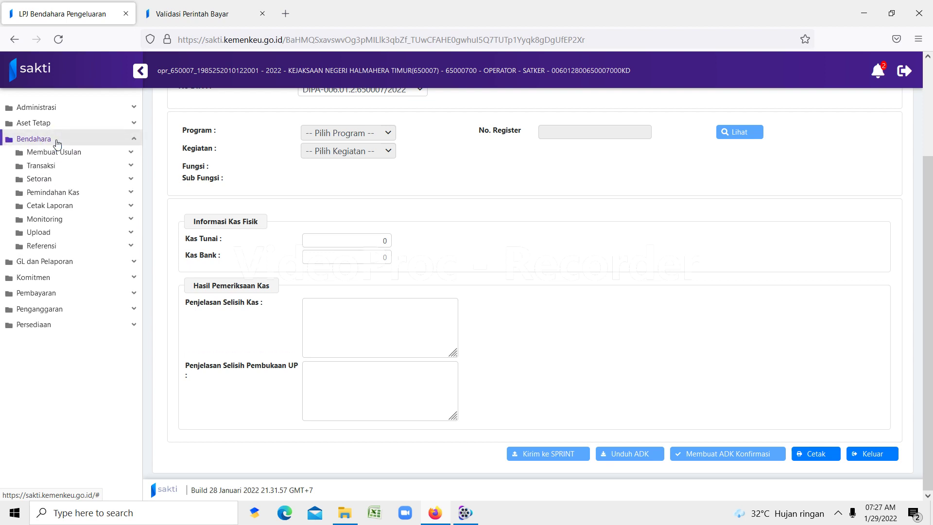
pyautogui.click(59, 193)
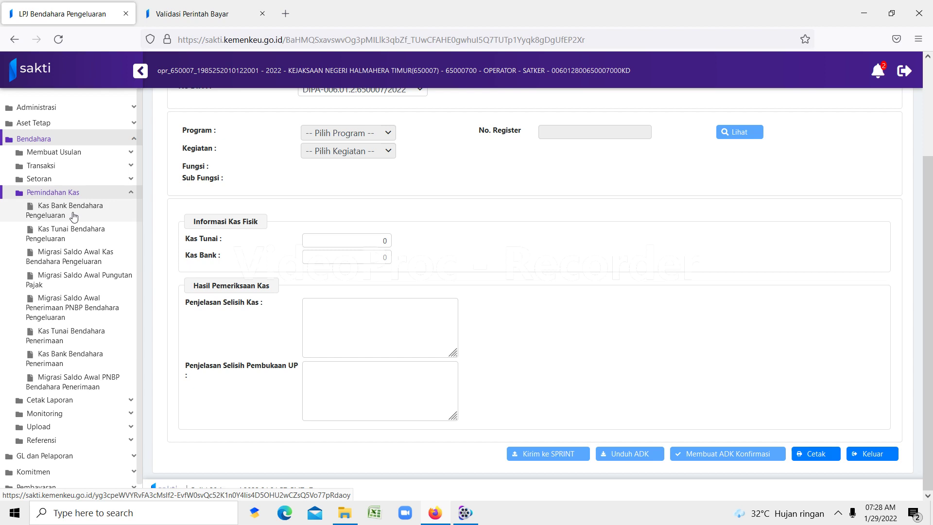
pyautogui.click(74, 216)
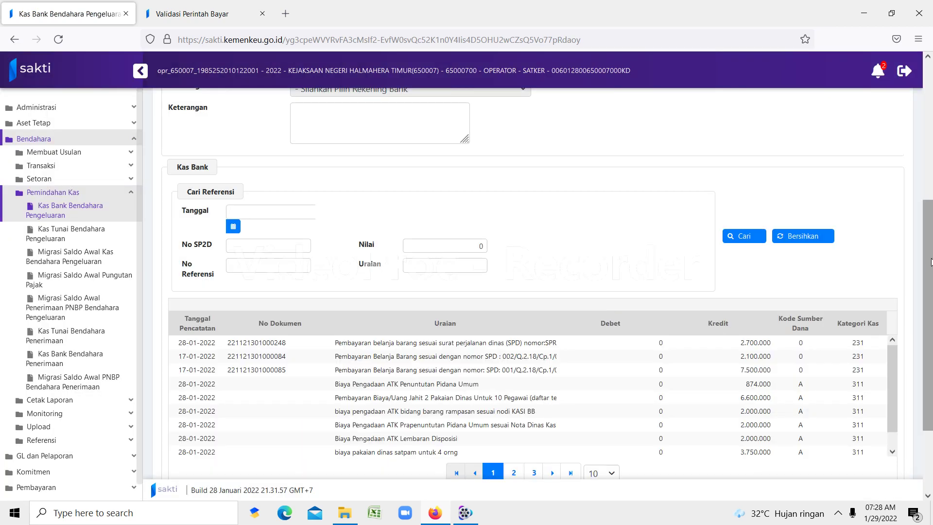
# Step: Check the Saldo Detail of Kas Bank Bendahara Pengeluaran for each cash category, including the second page, and close it
pyautogui.moveTo(928, 261); pyautogui.dragTo(927, 322)
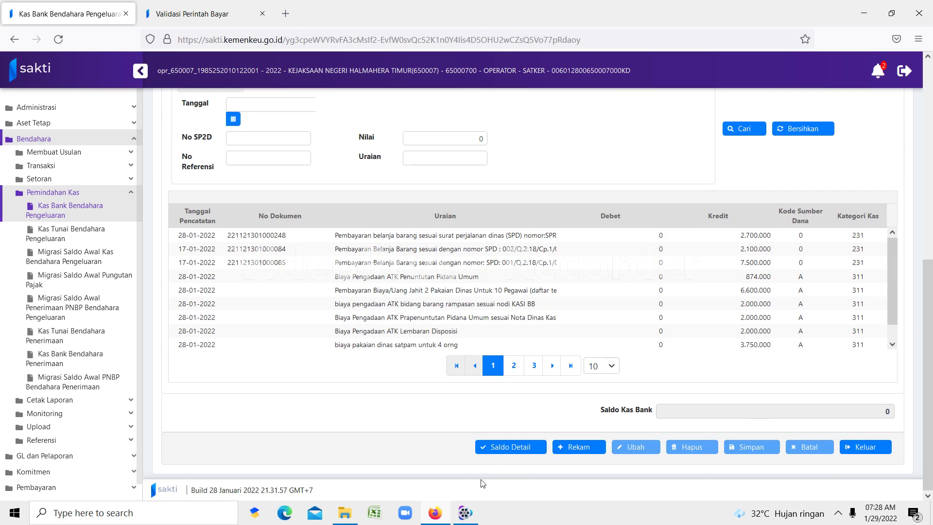
pyautogui.click(524, 450)
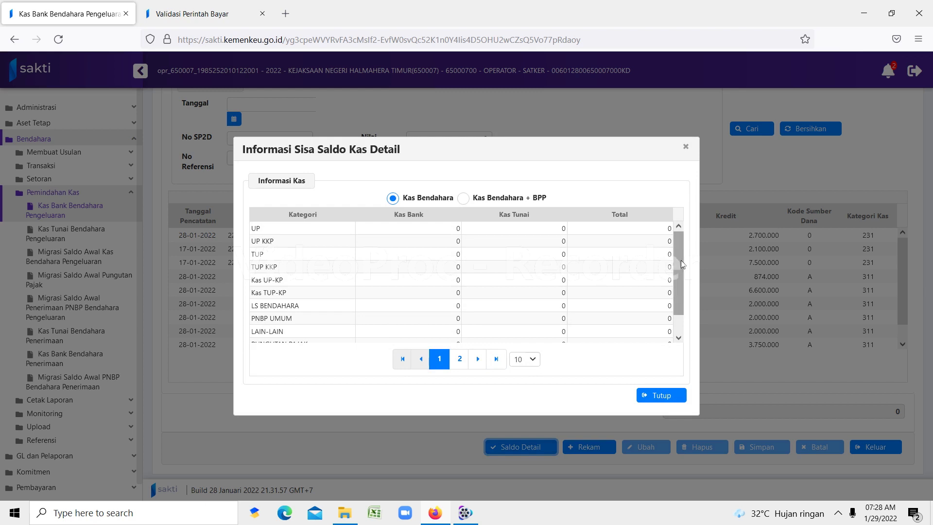
pyautogui.moveTo(680, 264); pyautogui.dragTo(681, 290)
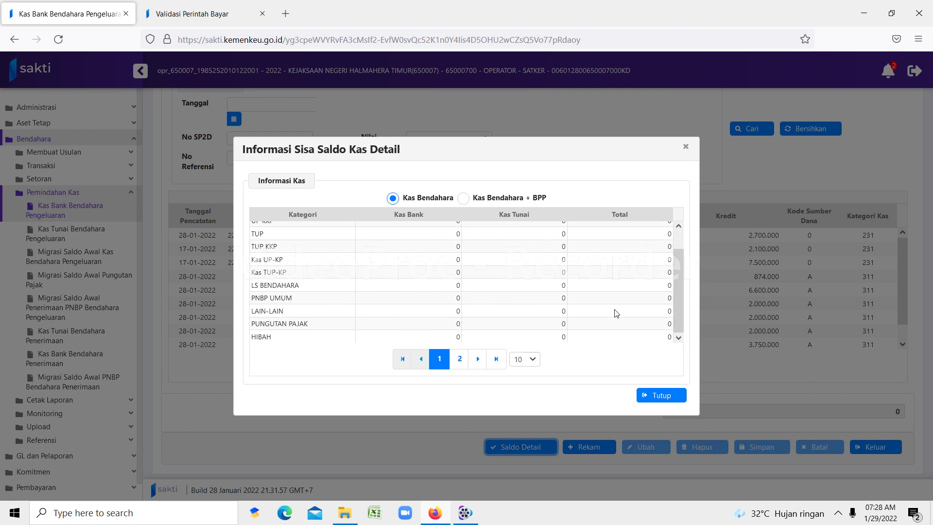
pyautogui.click(462, 359)
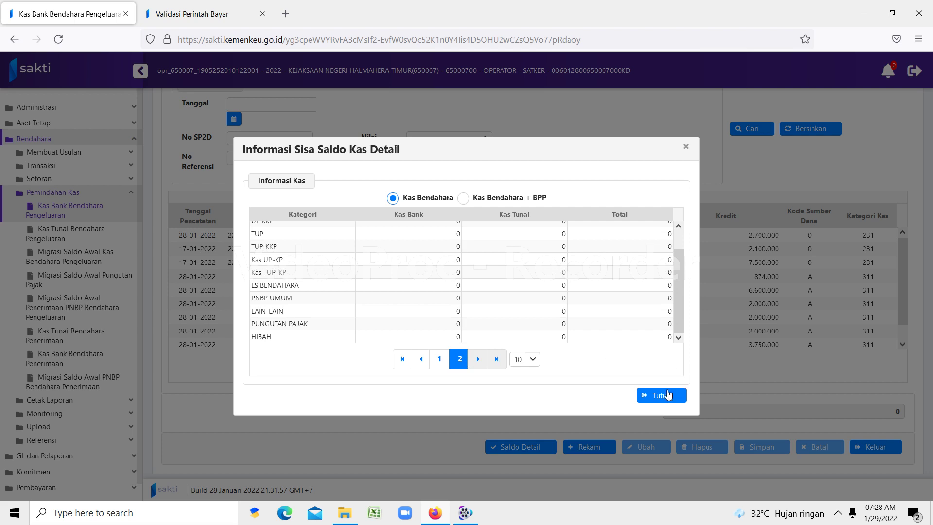
pyautogui.click(662, 395)
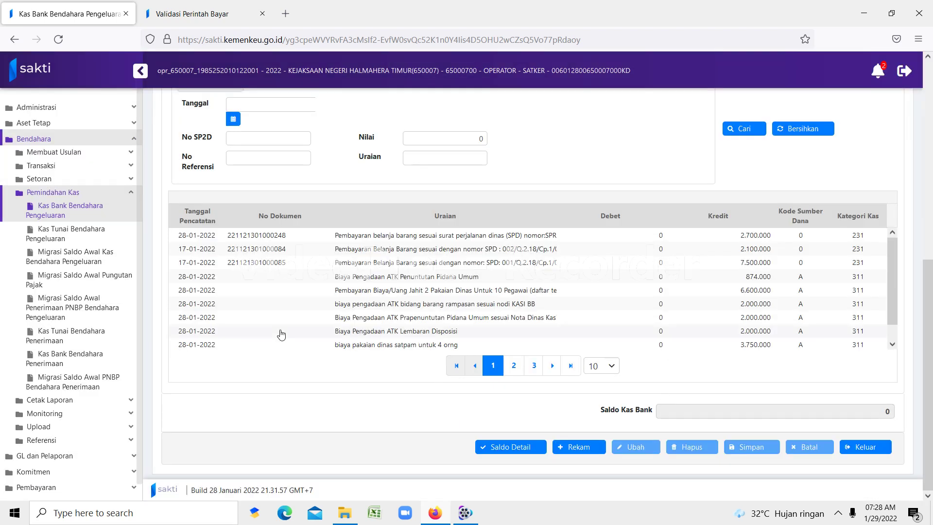
# Step: Open Kas Tunai Bendahara Pengeluaran, check its Saldo Detail for remaining balances on both pages, and close the details
pyautogui.click(54, 237)
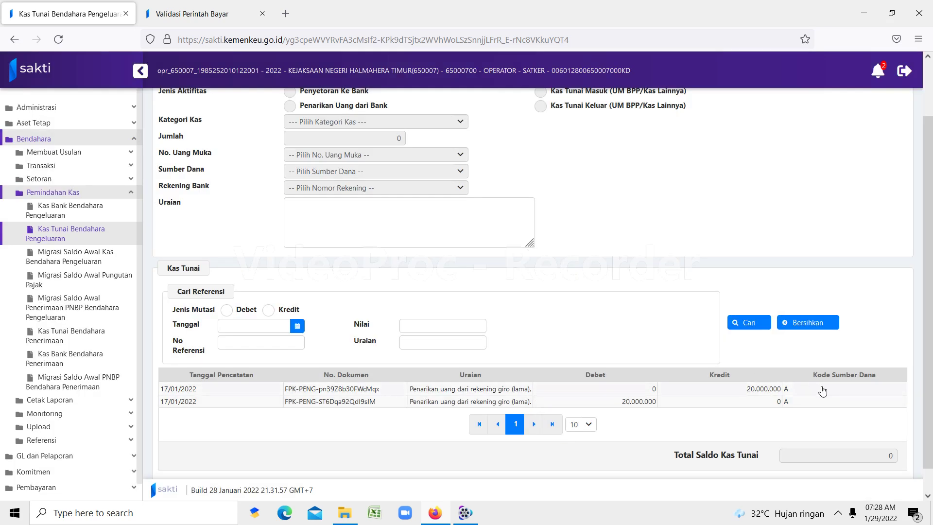
pyautogui.click(928, 281)
pyautogui.moveTo(928, 281); pyautogui.dragTo(927, 316)
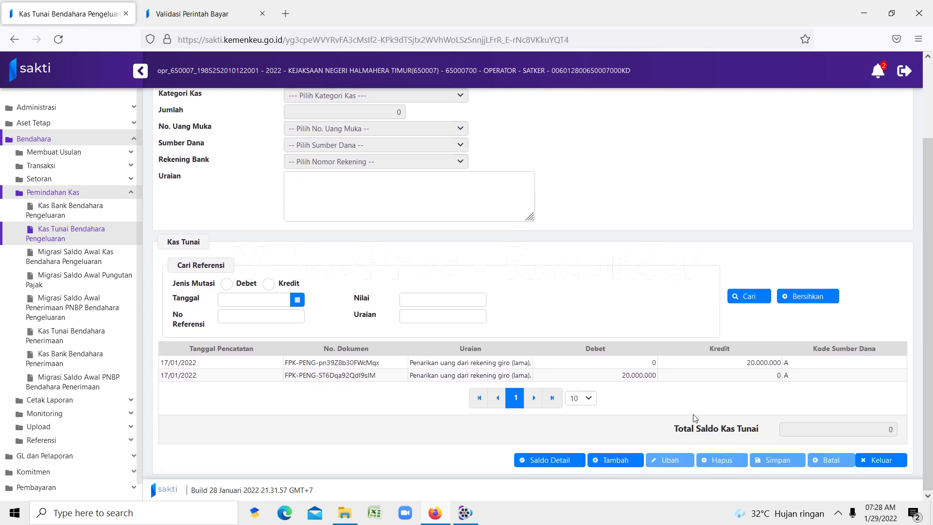
pyautogui.click(559, 460)
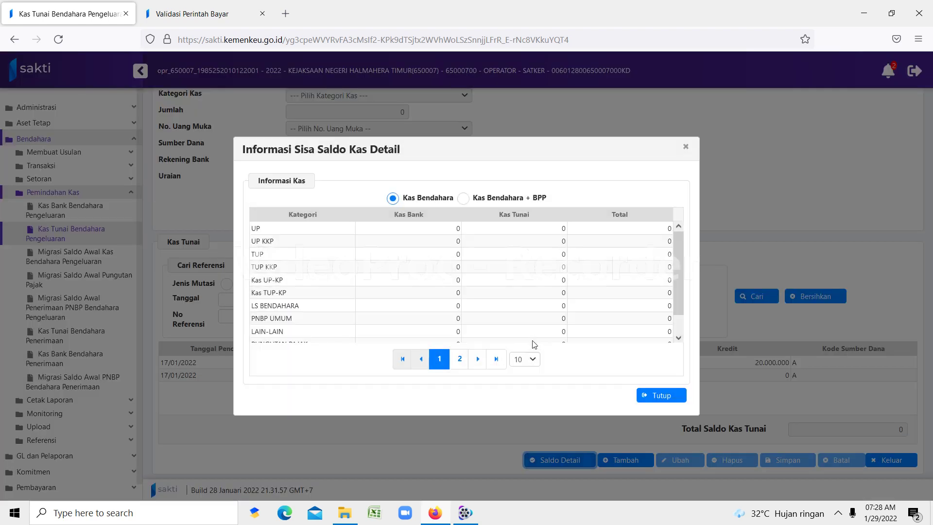
pyautogui.click(459, 359)
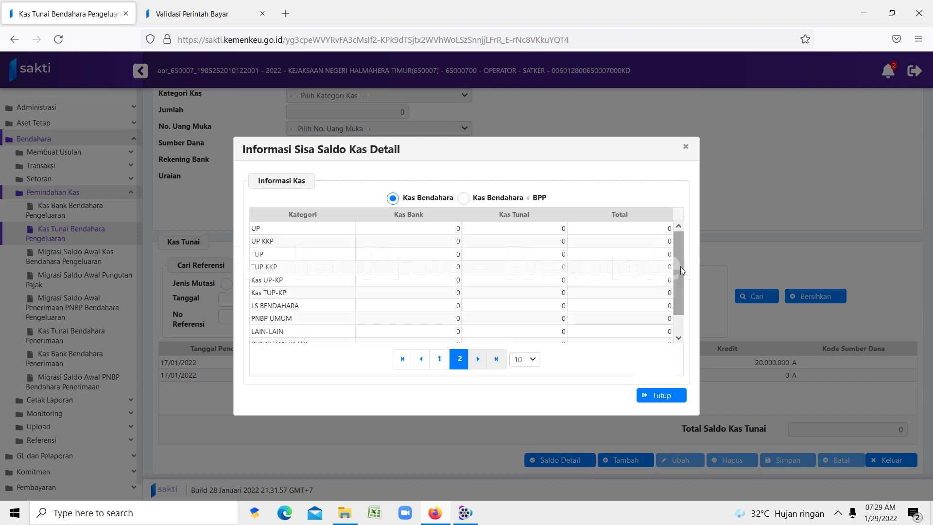
pyautogui.moveTo(680, 266); pyautogui.dragTo(680, 296)
pyautogui.click(668, 396)
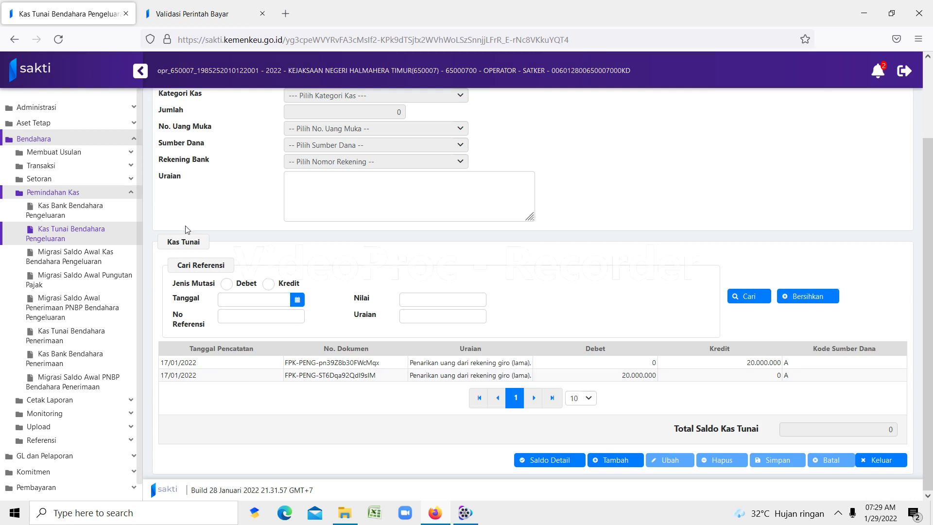
# Step: Reopen the LPJ Bendahara Pengeluaran report form and set Jenis Laporan to Laporan Pertanggungjawaban Bendahara Pengeluaran
pyautogui.click(54, 140)
pyautogui.click(54, 141)
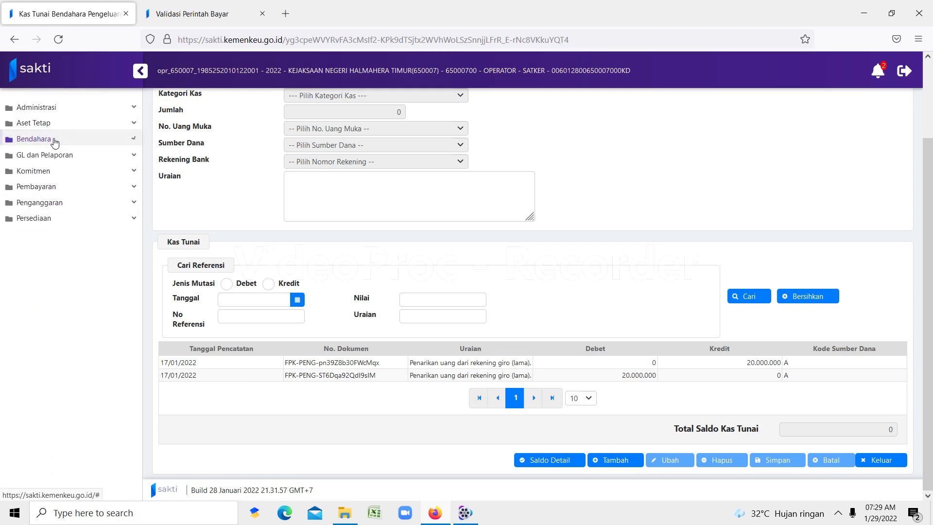
pyautogui.click(73, 205)
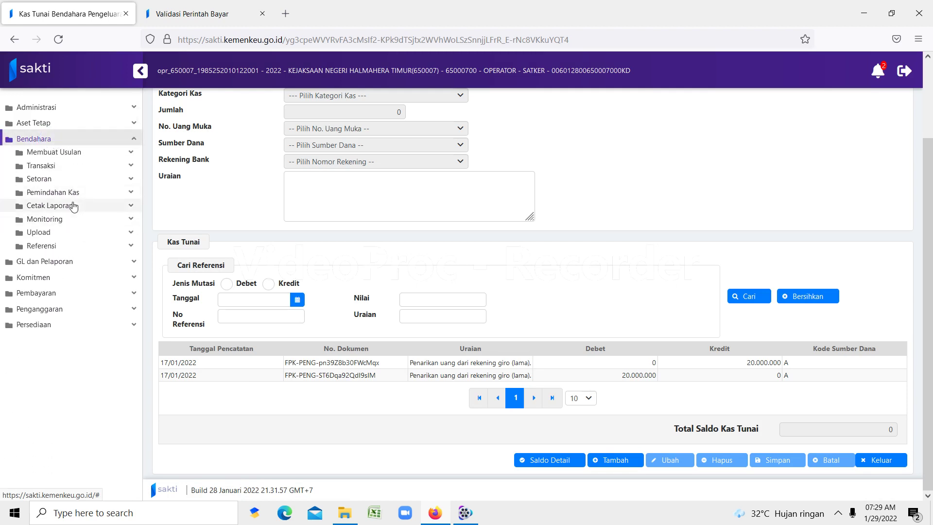
pyautogui.click(84, 218)
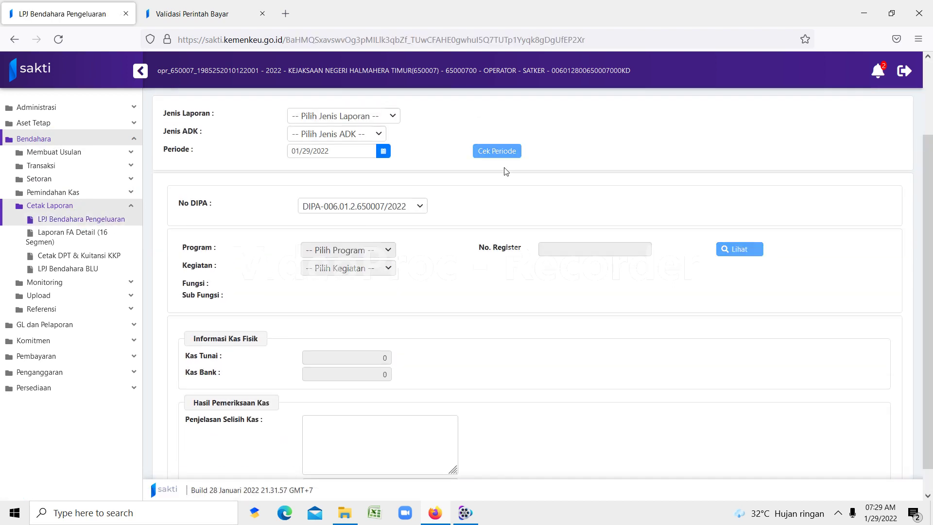
pyautogui.click(392, 117)
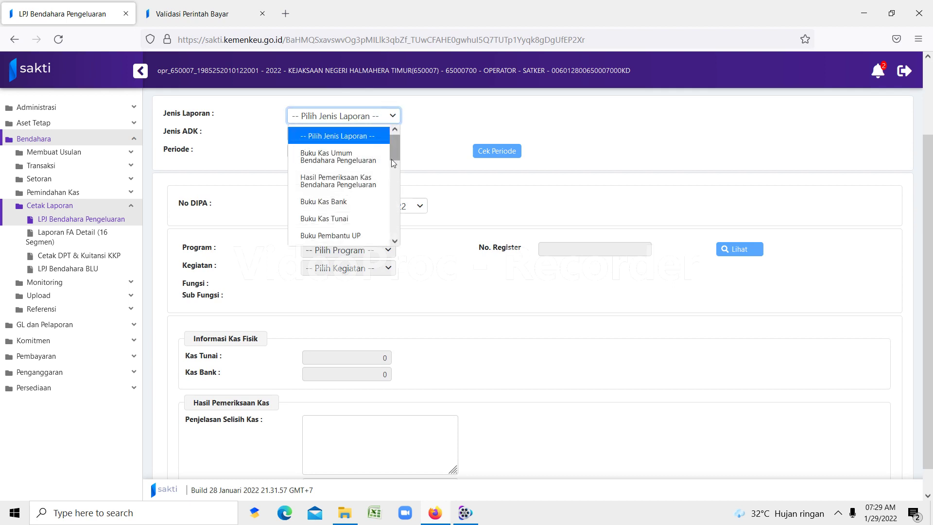
pyautogui.moveTo(391, 153); pyautogui.dragTo(397, 207)
pyautogui.click(356, 200)
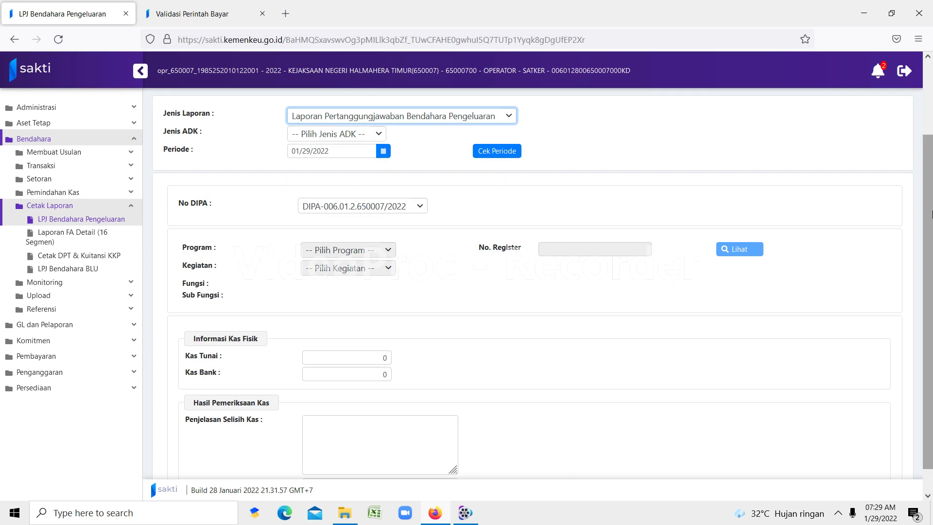
# Step: Enter "-" as both Penjelasan Selisih Kas and Penjelasan Selisih Pembukaan UP under Hasil Pemeriksaan Kas
pyautogui.moveTo(931, 213); pyautogui.dragTo(931, 236)
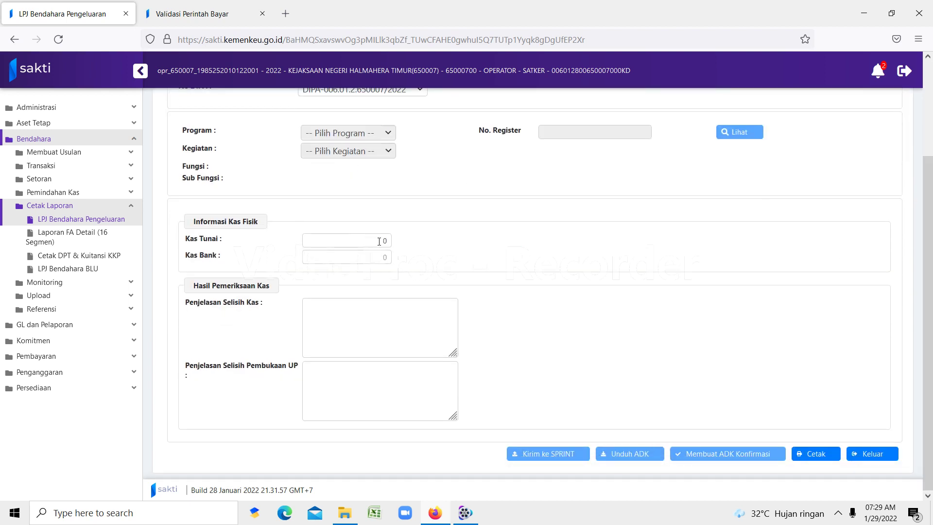
pyautogui.click(389, 238)
pyautogui.moveTo(393, 242); pyautogui.dragTo(401, 242)
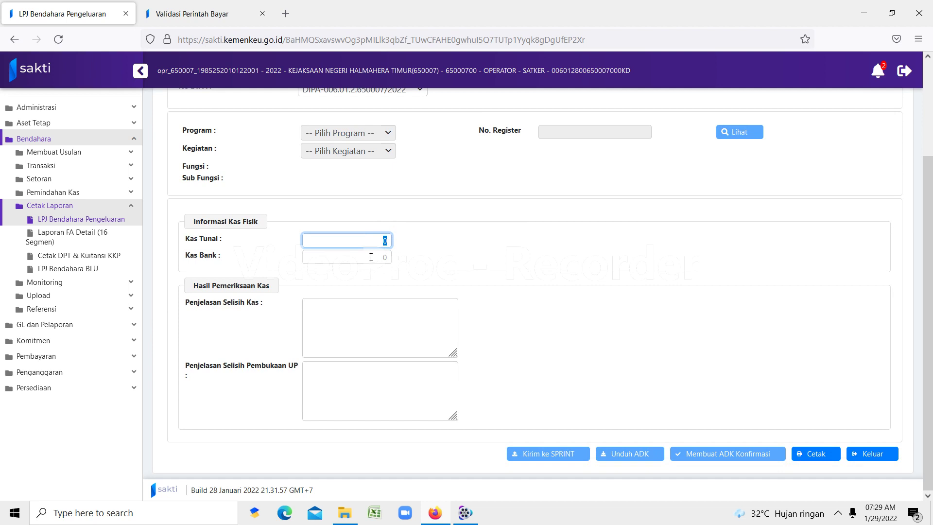
pyautogui.click(336, 315)
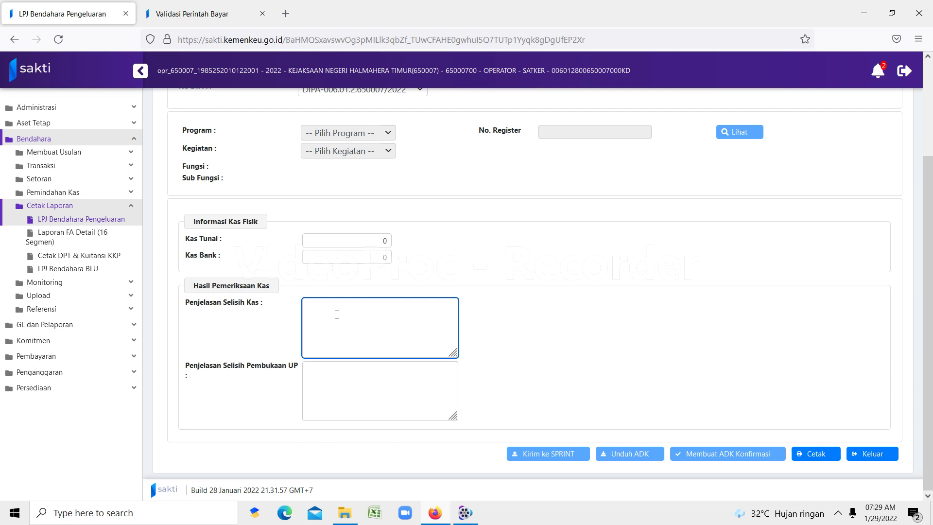
pyautogui.click(312, 369)
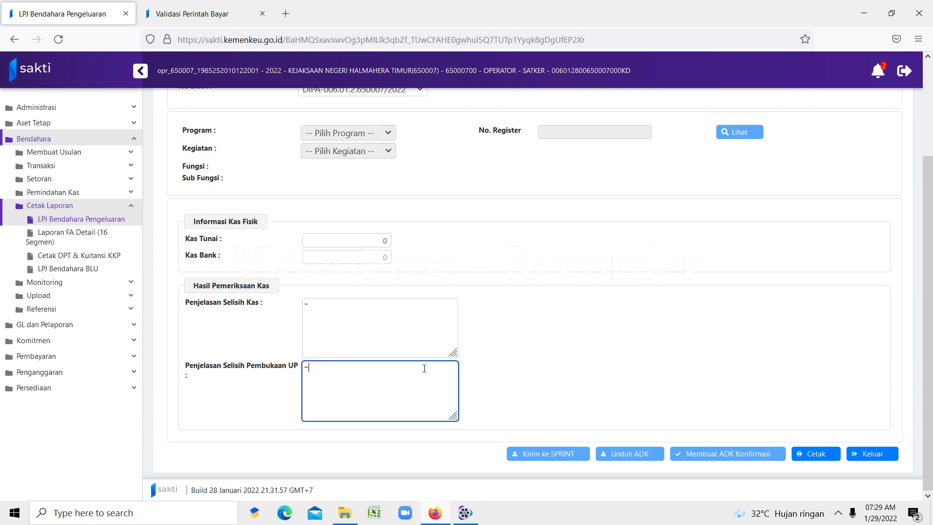
# Step: Print the report with the Kuasa Pengguna Anggaran official as signatory and save the resulting PDF file
pyautogui.click(810, 456)
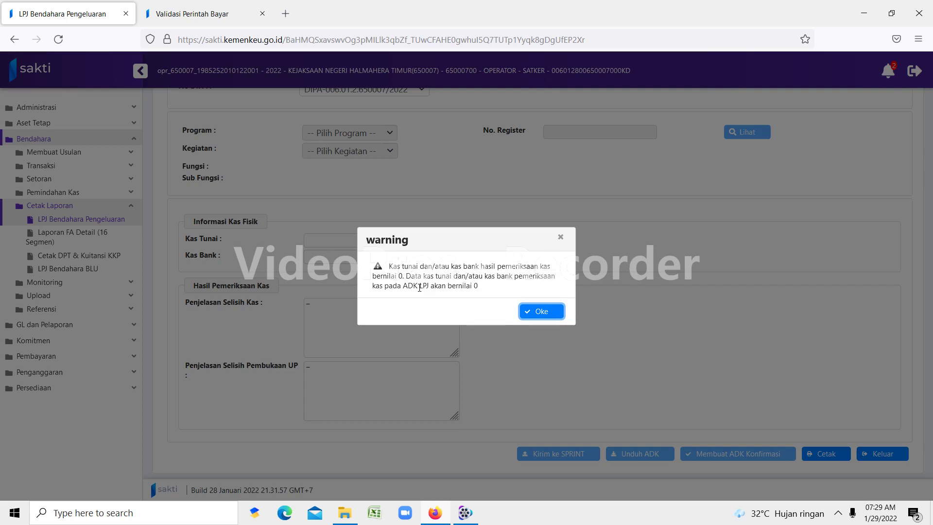
pyautogui.click(541, 316)
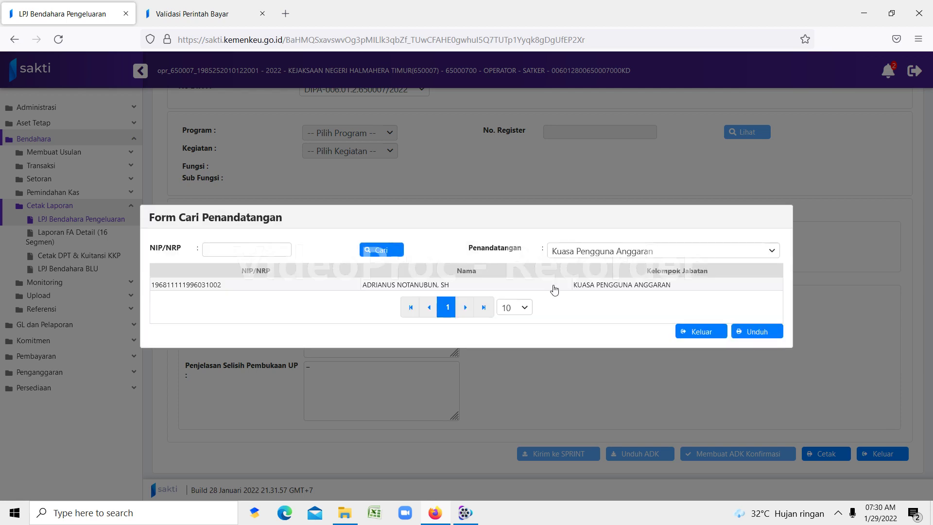
pyautogui.click(554, 287)
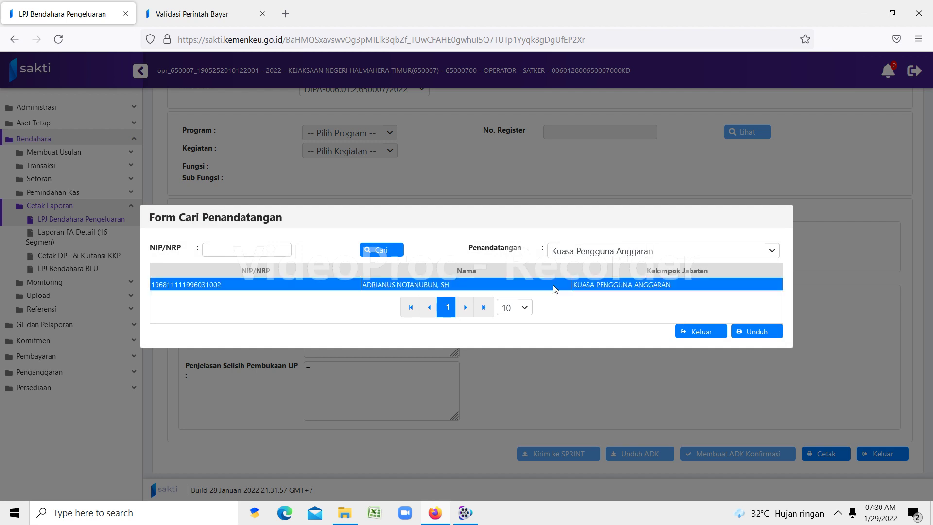
pyautogui.click(751, 334)
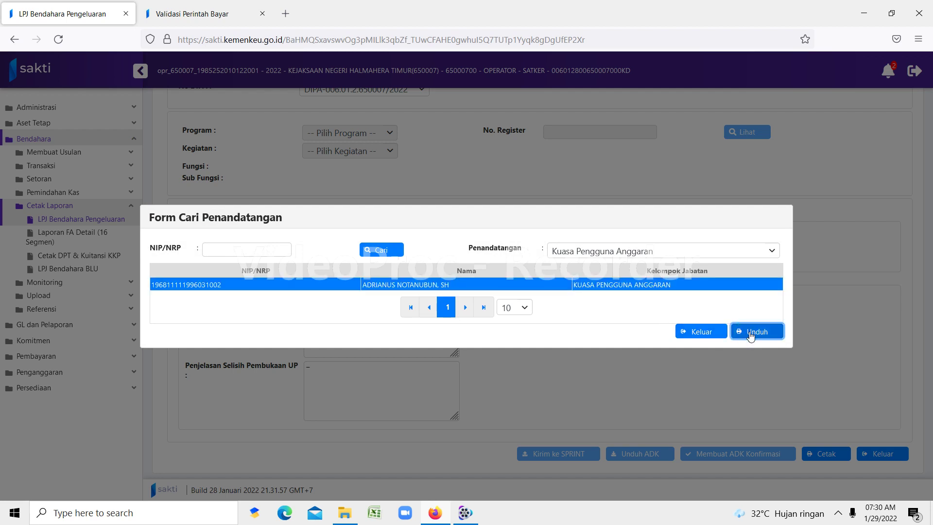
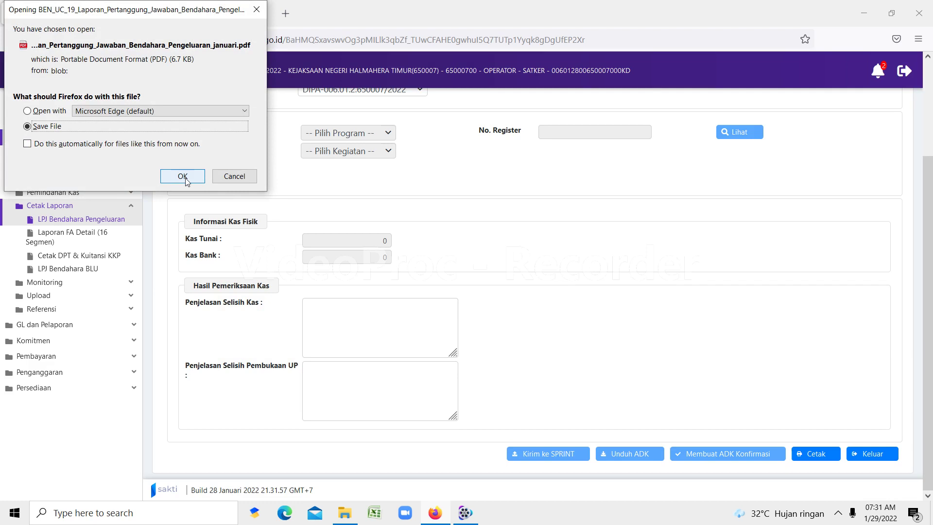
pyautogui.click(187, 179)
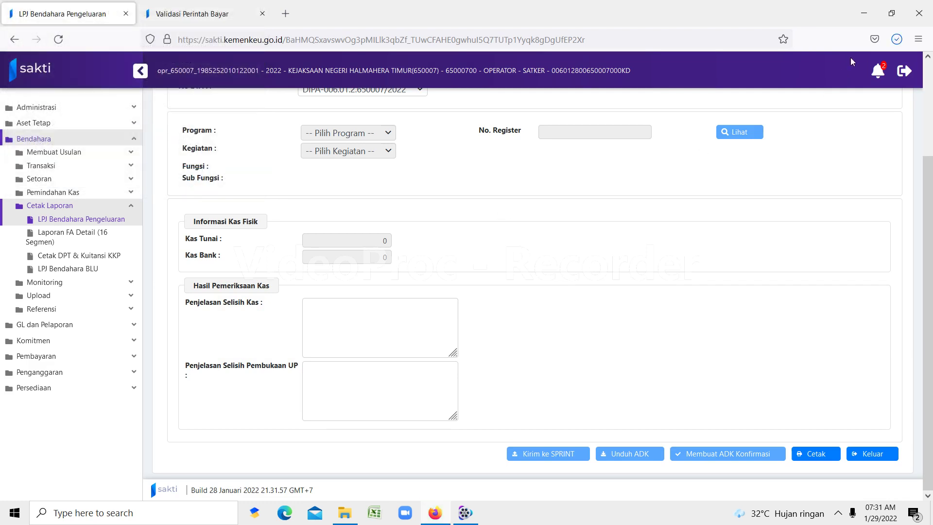
# Step: Open the downloaded BEN_UC_19_Laporan_Pertanggung_Jawaban_Bendahara_Pengeluaran_januari.pdf from the Downloads folder in Edge and review its balances and UAKPA reconciliation
pyautogui.click(896, 39)
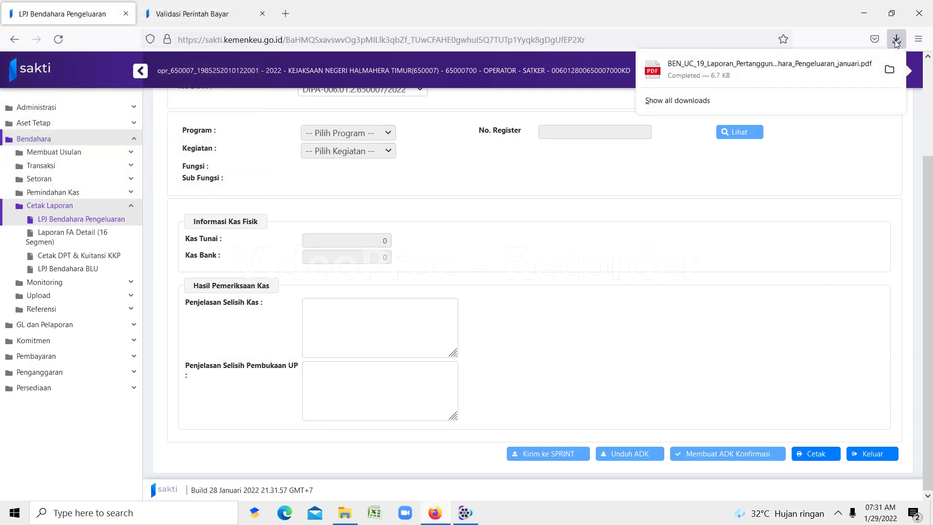
pyautogui.click(890, 71)
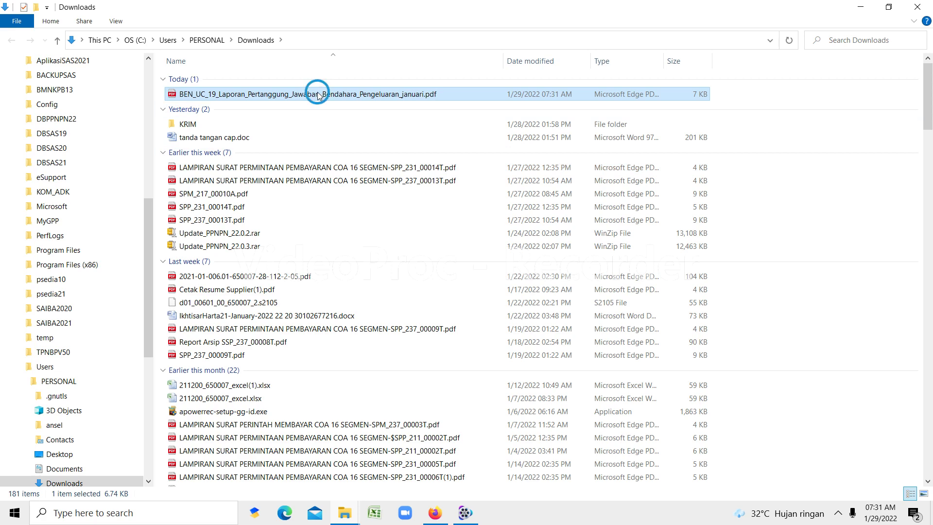
pyautogui.press('Return')
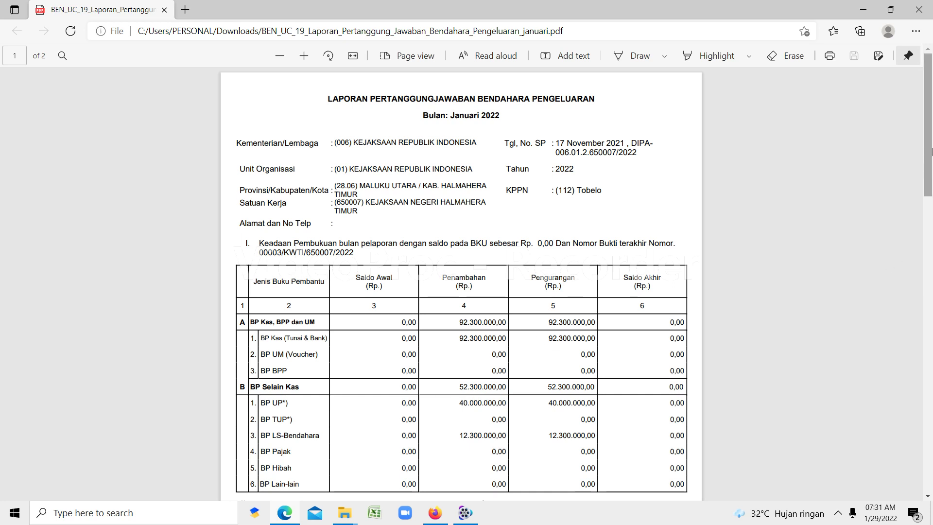
pyautogui.moveTo(929, 155)
pyautogui.mouseDown()
pyautogui.moveTo(928, 446)
pyautogui.moveTo(923, 371)
pyautogui.mouseUp()
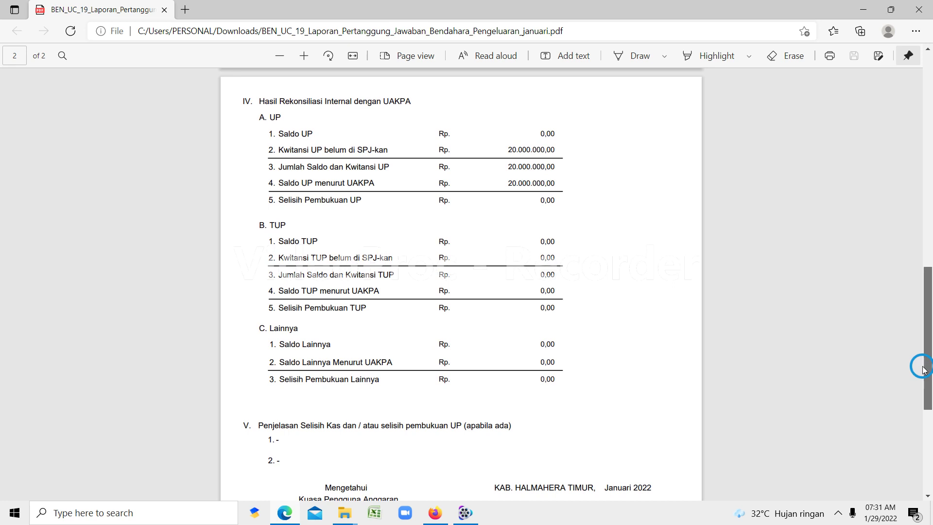
pyautogui.moveTo(923, 371); pyautogui.dragTo(915, 347)
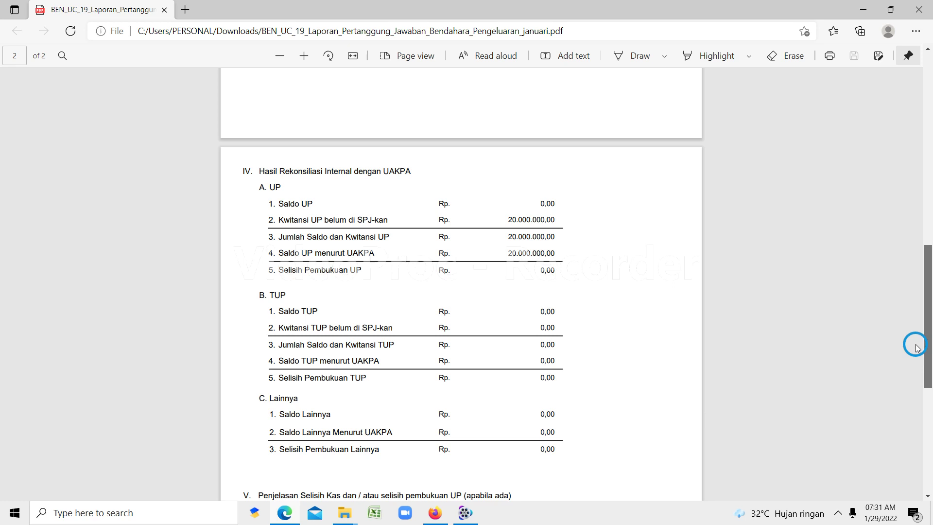
pyautogui.scroll(3, 917, 348)
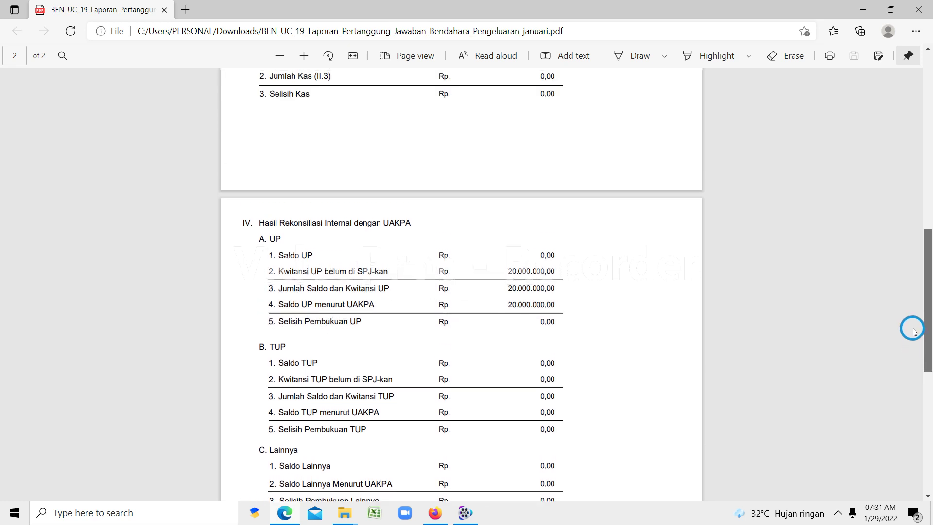
# Step: Review both pages of the January LPJ PDF, covering book balances, cash differences, UAKPA reconciliation, explanations and signature blocks
pyautogui.scroll(4, 904, 304)
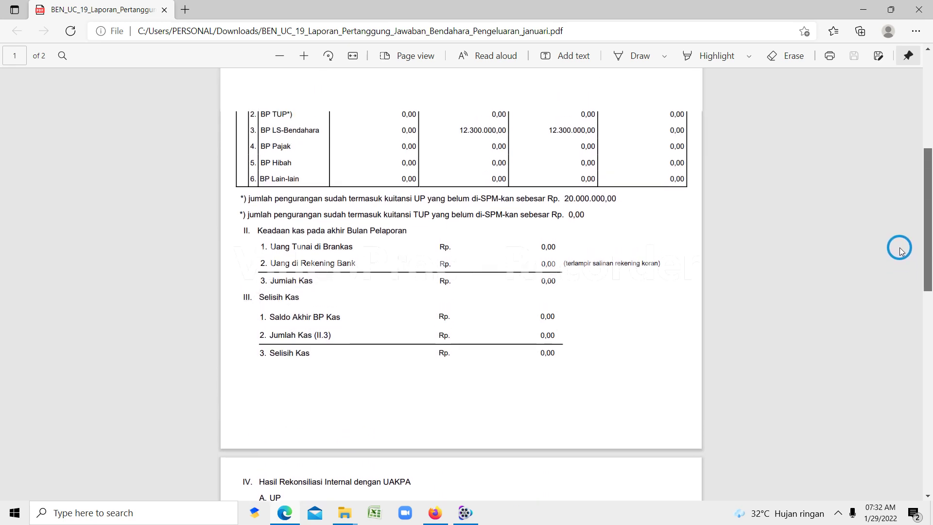
pyautogui.scroll(6, 899, 242)
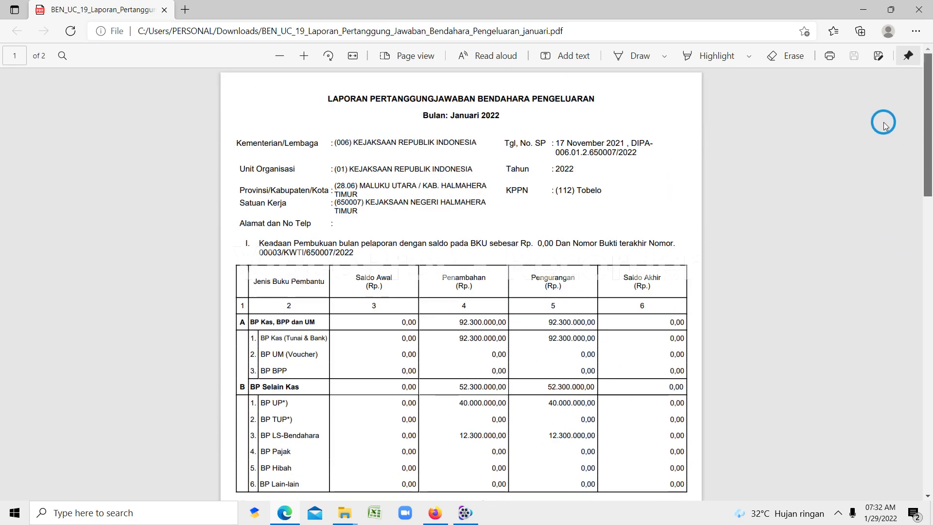
pyautogui.scroll(-7, 886, 145)
pyautogui.scroll(-1, 889, 273)
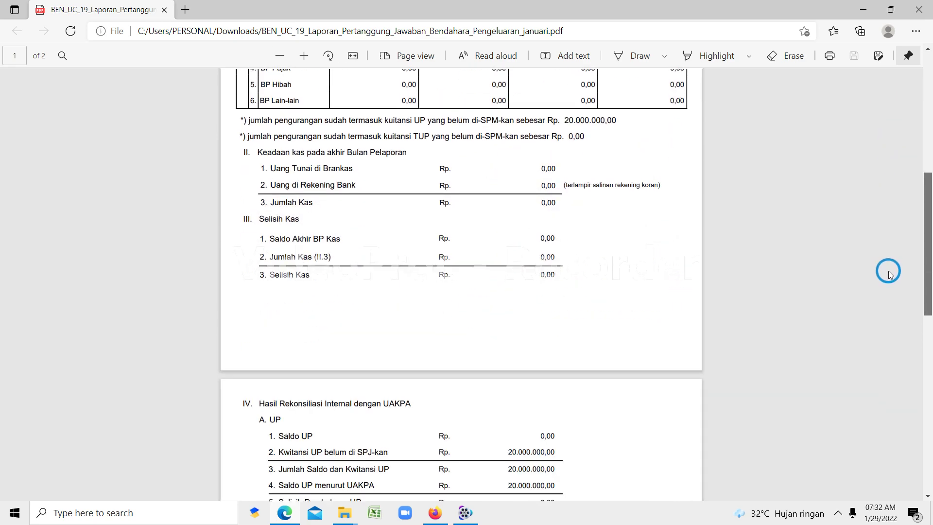
pyautogui.scroll(2, 887, 265)
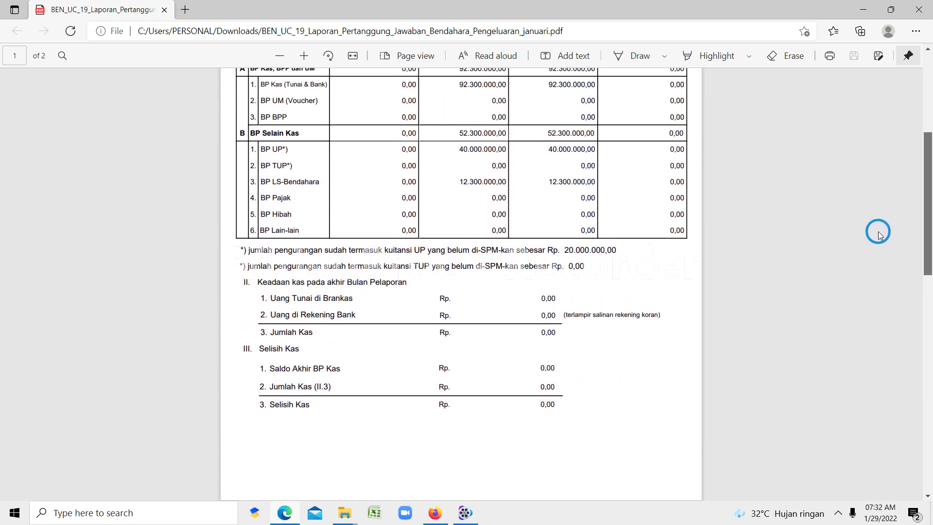
pyautogui.scroll(-8, 879, 233)
pyautogui.scroll(-2, 897, 361)
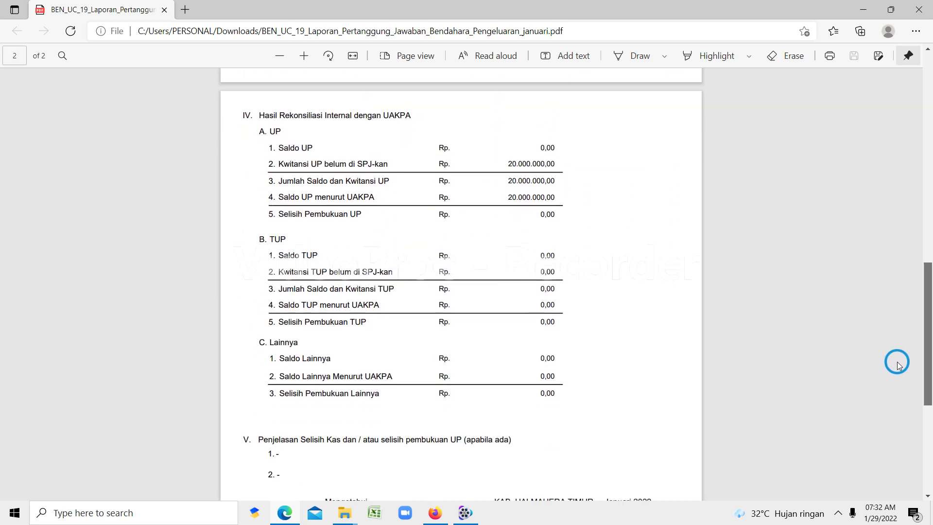
pyautogui.scroll(-4, 901, 393)
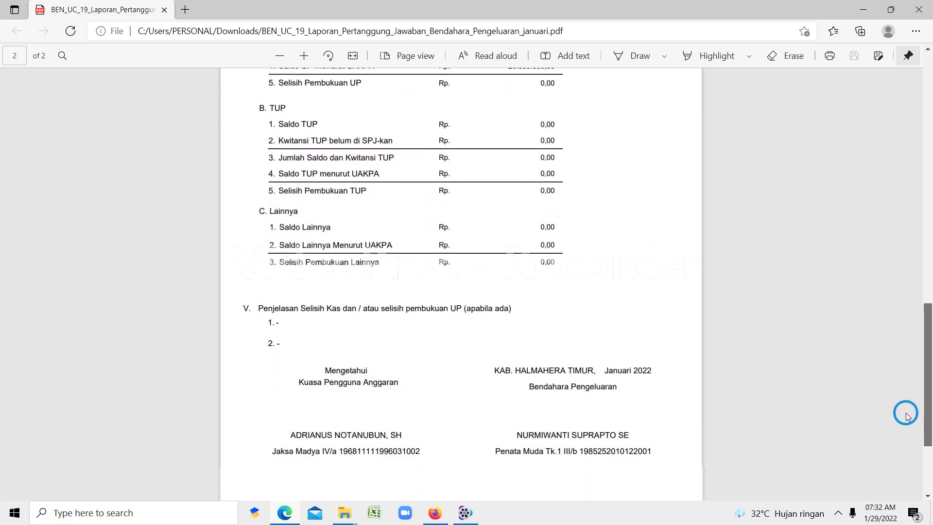
pyautogui.scroll(9, 904, 432)
pyautogui.scroll(15, 901, 317)
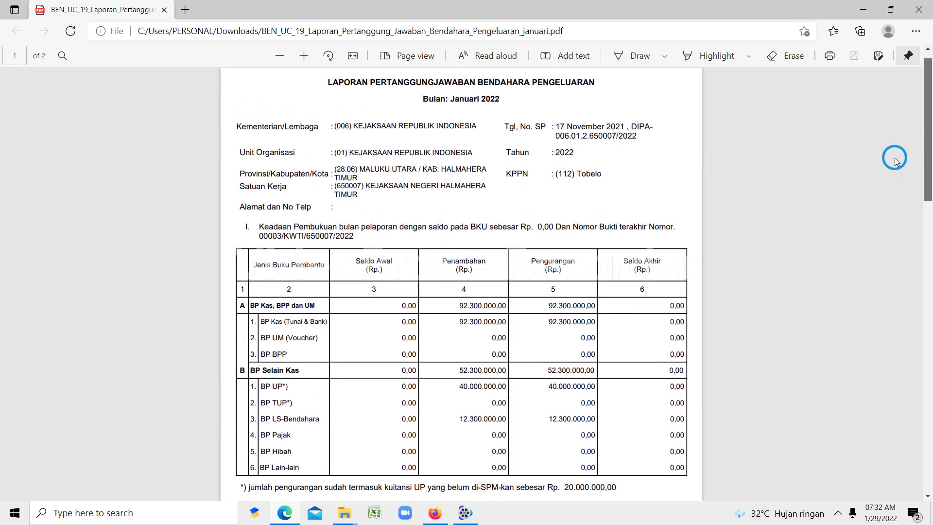
pyautogui.scroll(-2, 896, 160)
pyautogui.scroll(-10, 898, 185)
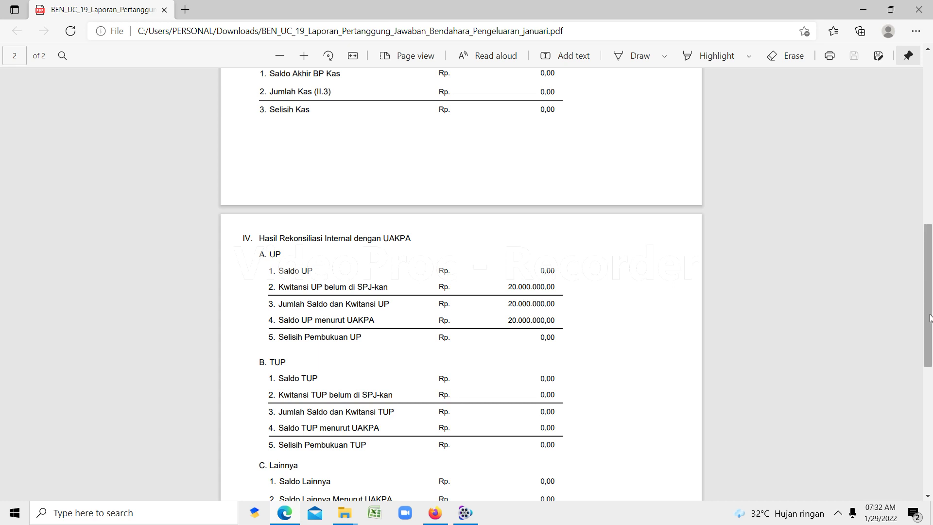
pyautogui.moveTo(929, 313); pyautogui.dragTo(926, 370)
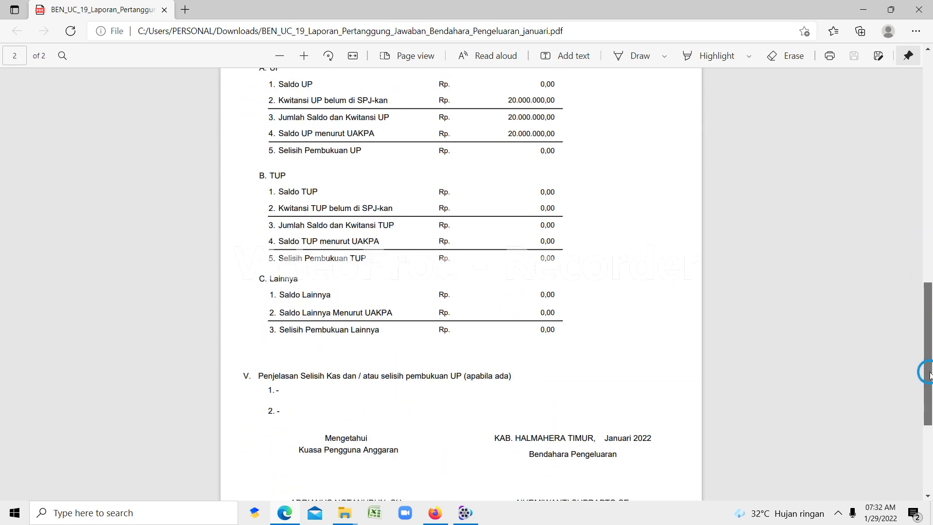
# Step: Switch back to the SAKTI LPJ Bendahara Pengeluaran form in Firefox and set Jenis ADK to ADK LPJ Pengeluaran
pyautogui.click(439, 514)
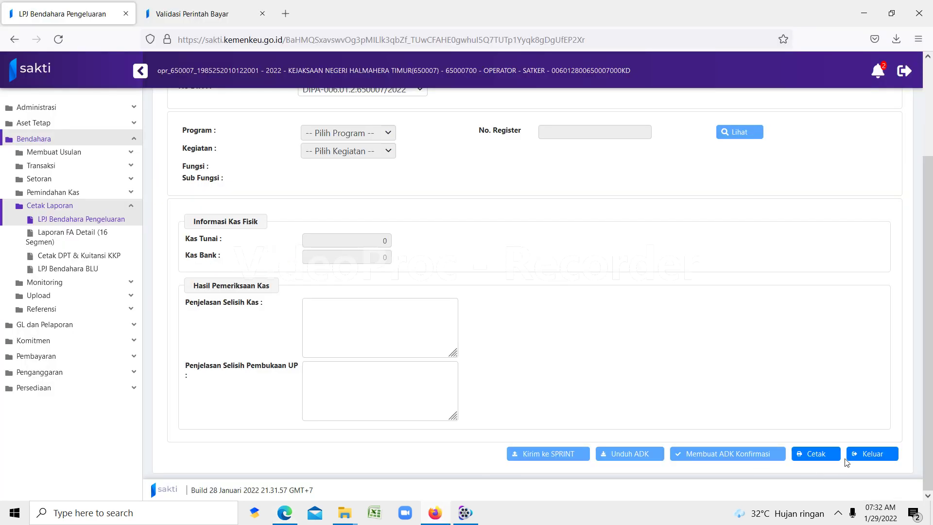
pyautogui.click(928, 324)
pyautogui.moveTo(923, 274); pyautogui.dragTo(918, 183)
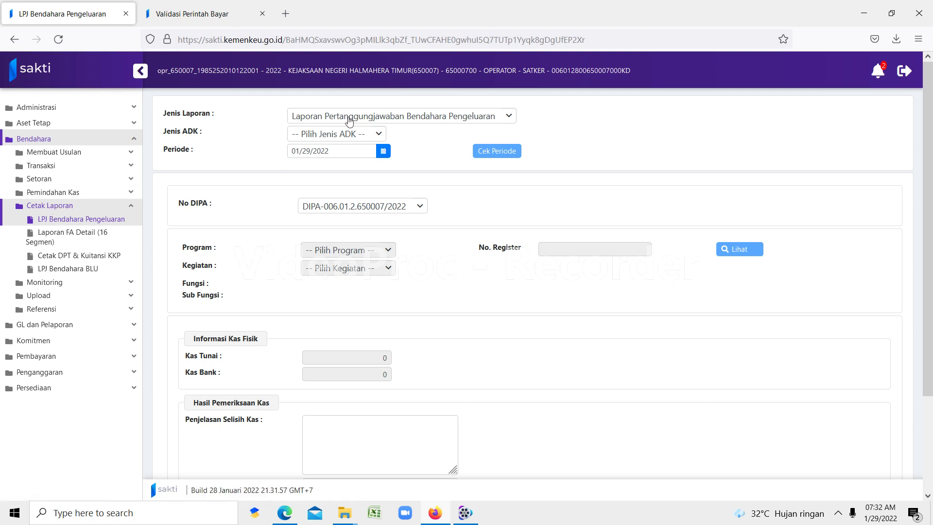
pyautogui.click(379, 137)
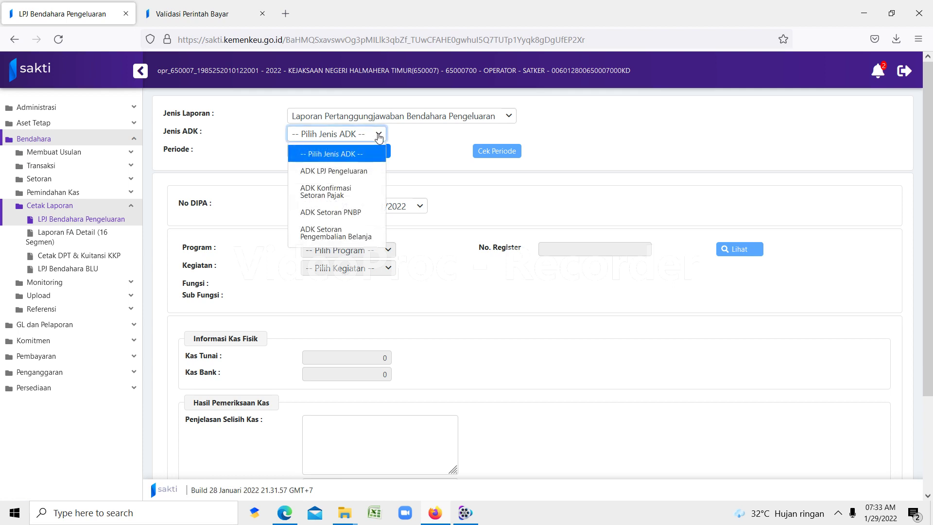
pyautogui.click(337, 172)
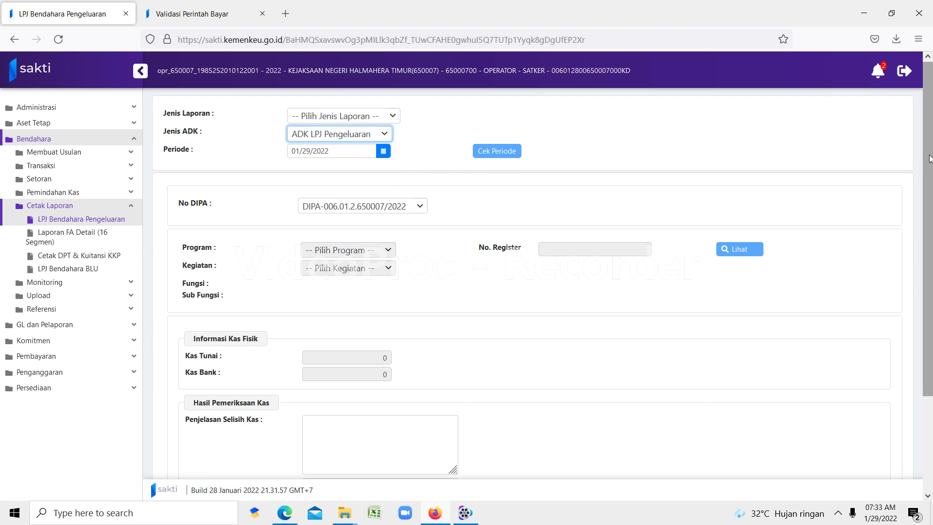
# Step: Download the ADK LPJ Pengeluaran and save it as the file 2022_01_650007000.zip
pyautogui.moveTo(928, 155); pyautogui.dragTo(930, 276)
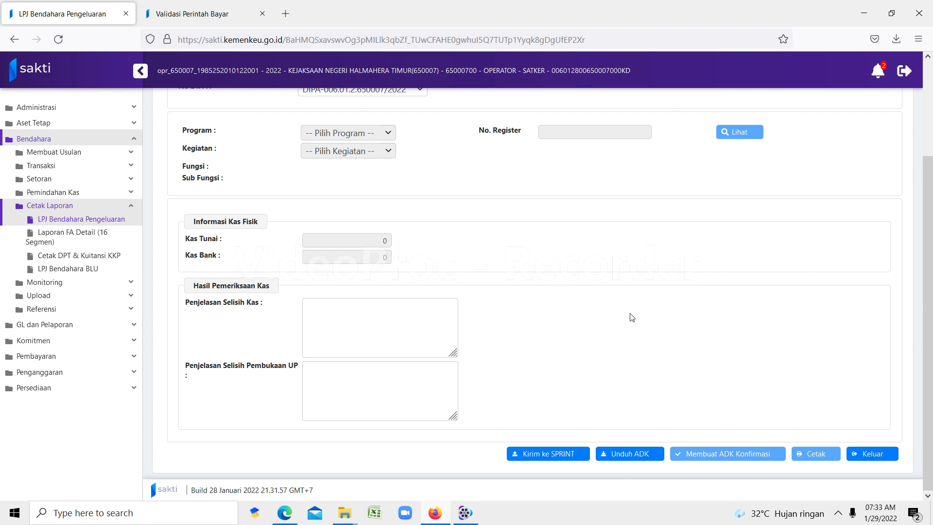
pyautogui.click(628, 456)
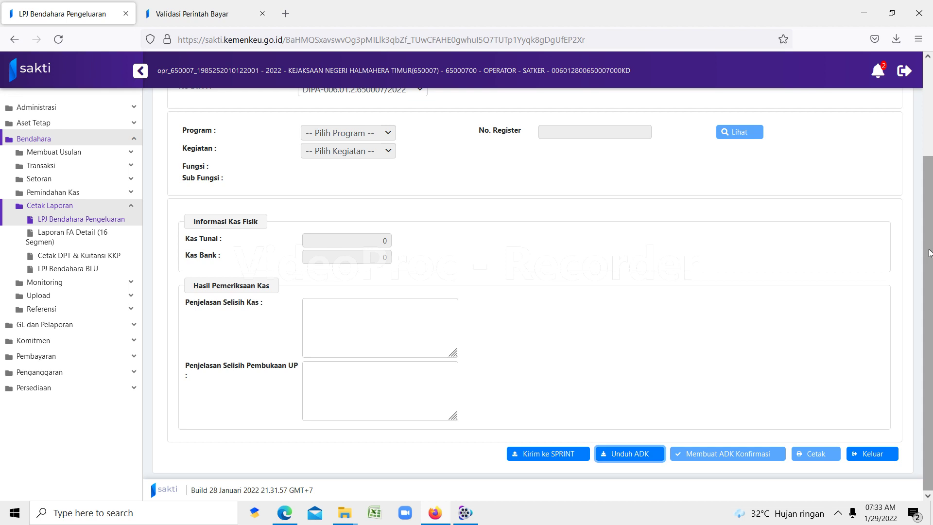
pyautogui.moveTo(929, 253); pyautogui.dragTo(913, 144)
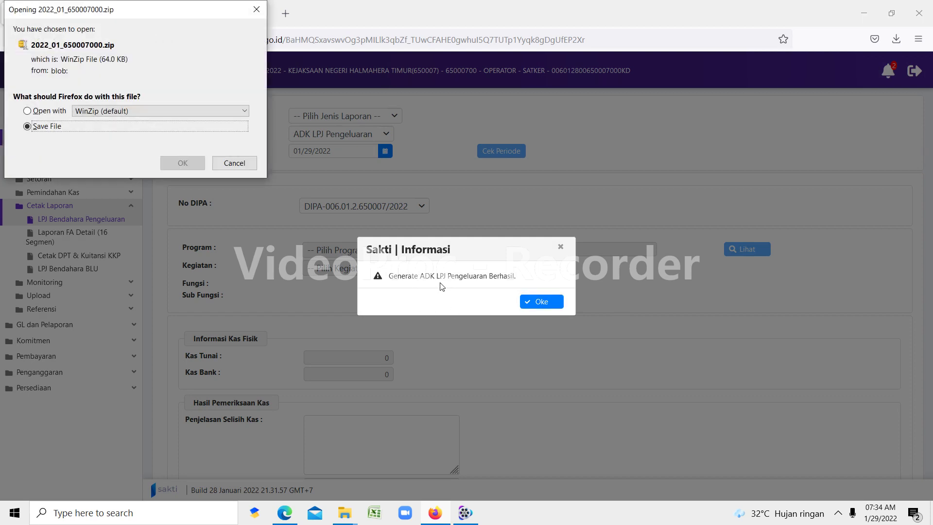
pyautogui.click(538, 305)
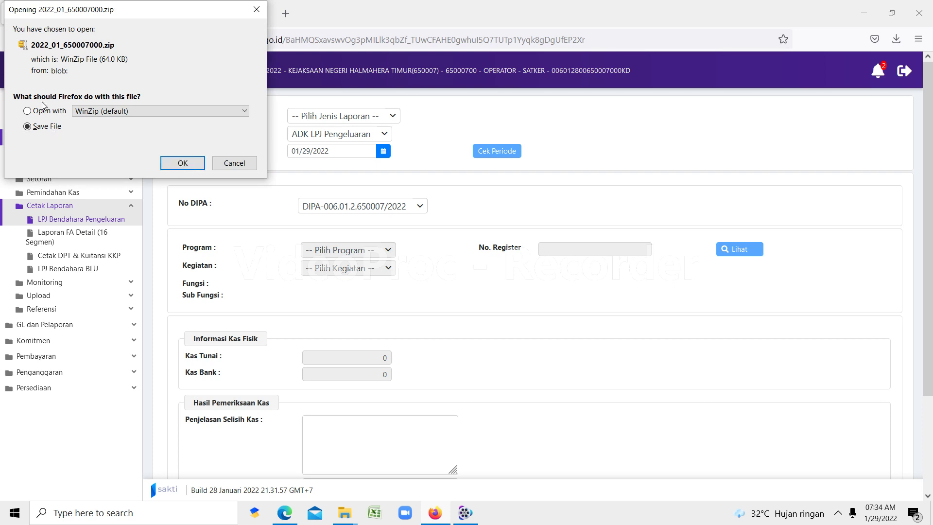
pyautogui.click(183, 163)
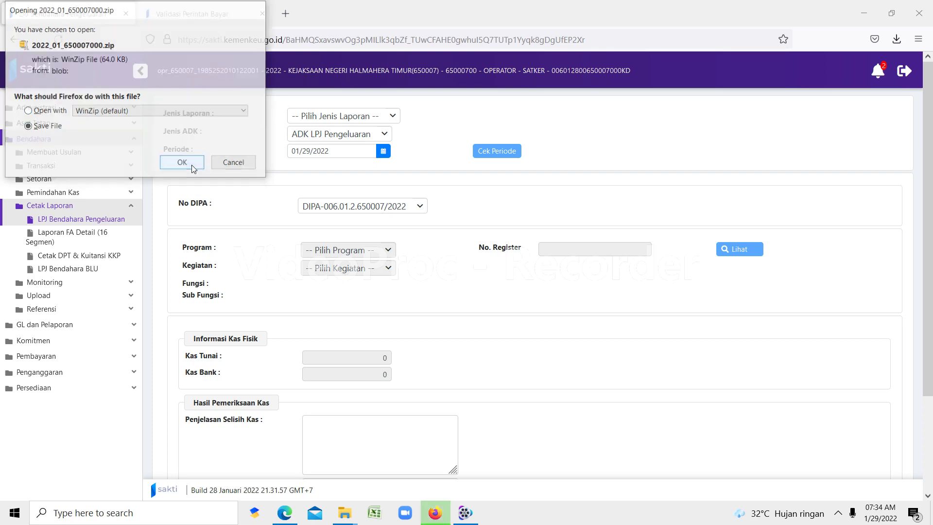
# Step: Show 2022_01_650007000.zip in the Downloads folder and extract its contents into that same folder
pyautogui.click(898, 40)
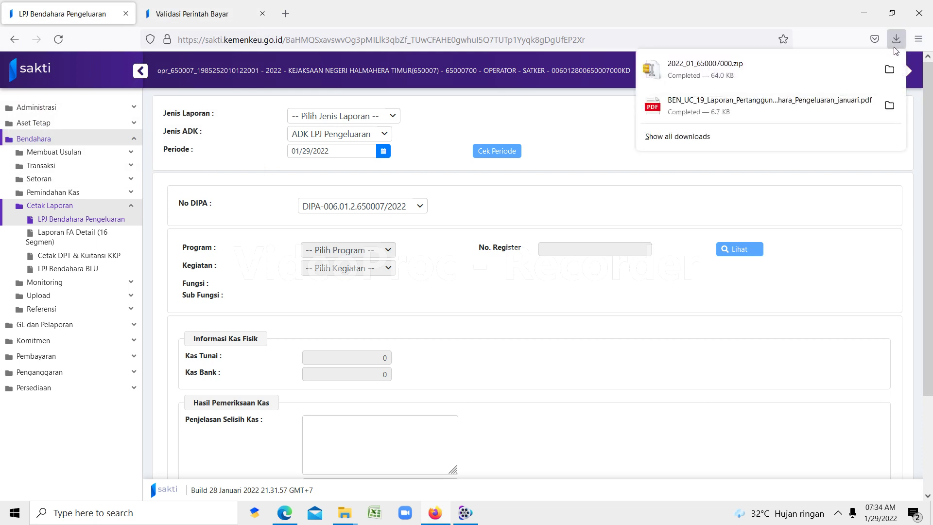
pyautogui.click(890, 70)
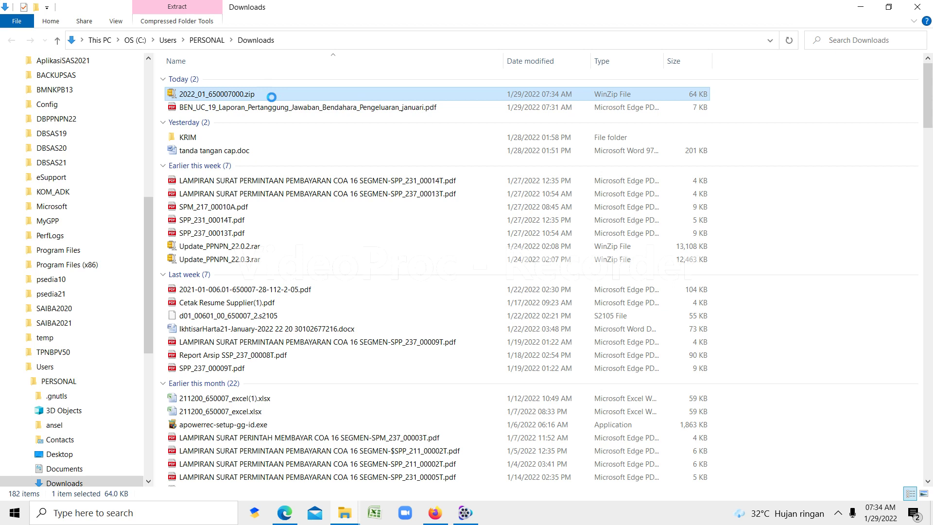
pyautogui.rightClick(271, 97)
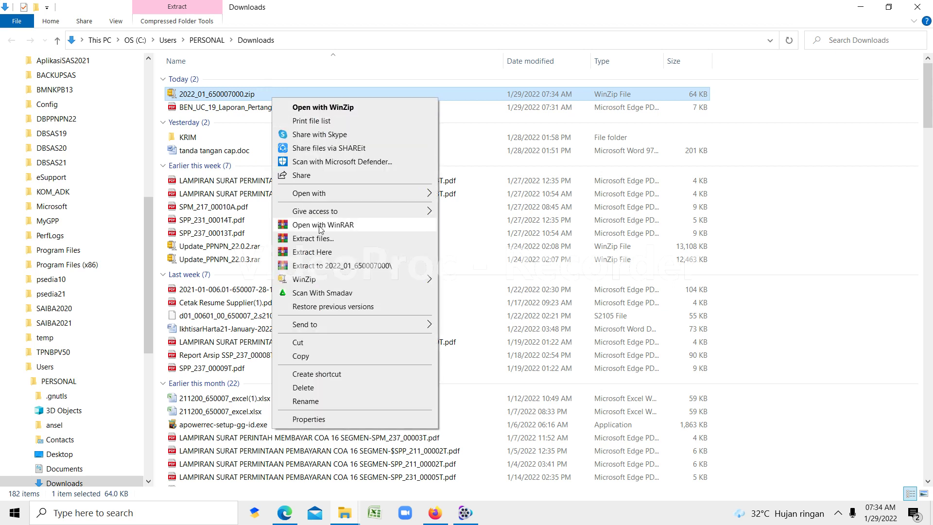
pyautogui.click(323, 256)
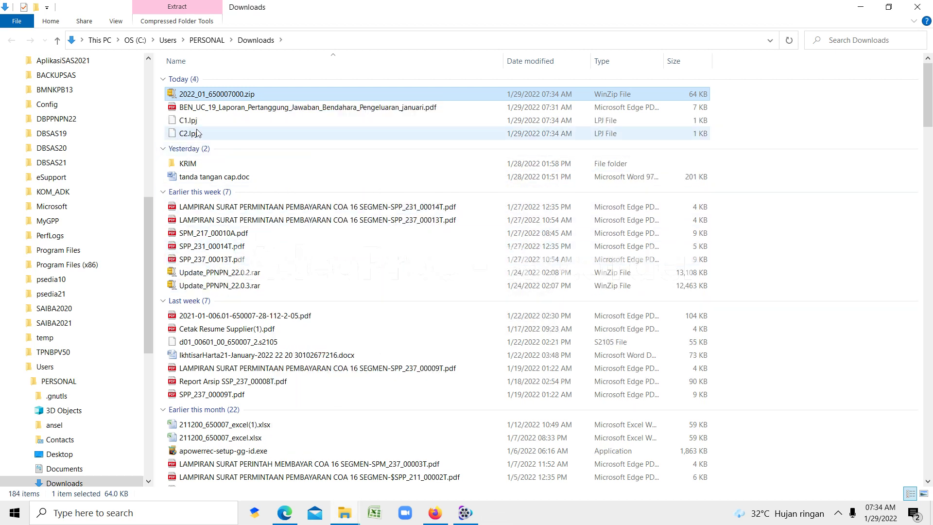
pyautogui.moveTo(200, 125)
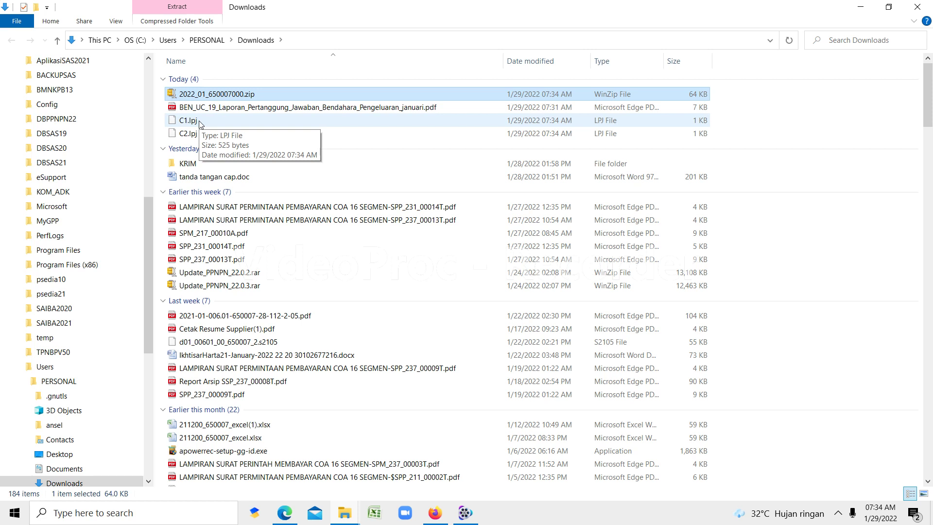
# Step: Return to the SAKTI form in Firefox and look over its cash sections and the options for sending or downloading the ADK
pyautogui.click(435, 515)
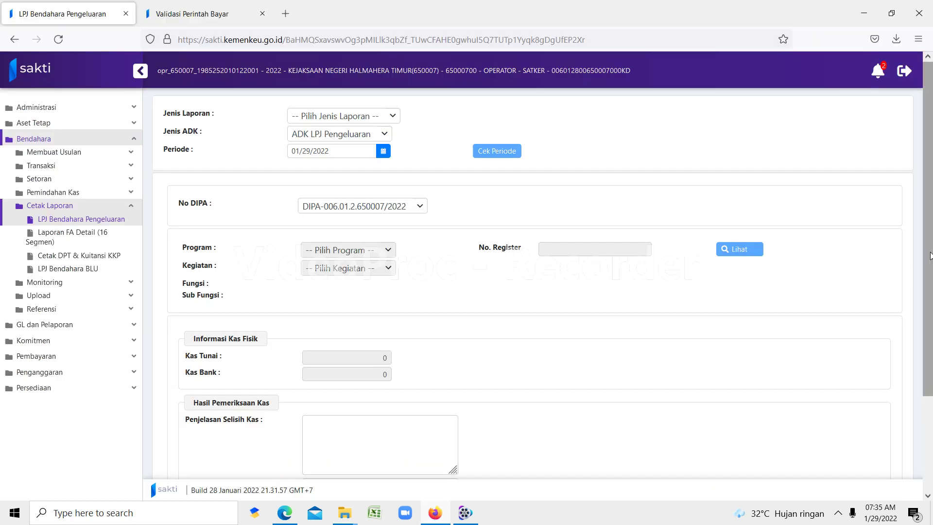
pyautogui.moveTo(929, 257); pyautogui.dragTo(926, 362)
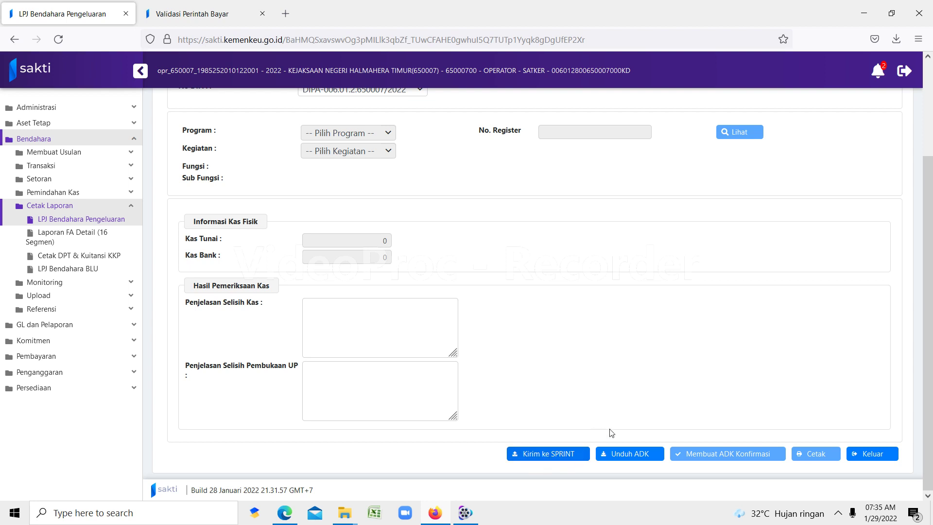
pyautogui.moveTo(930, 247); pyautogui.dragTo(928, 267)
pyautogui.moveTo(930, 318); pyautogui.dragTo(930, 342)
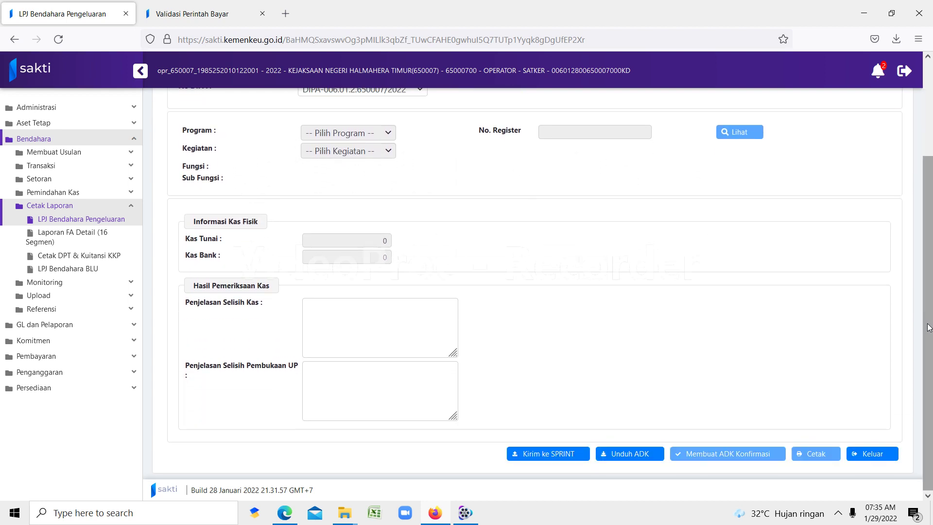
pyautogui.moveTo(927, 321); pyautogui.dragTo(928, 240)
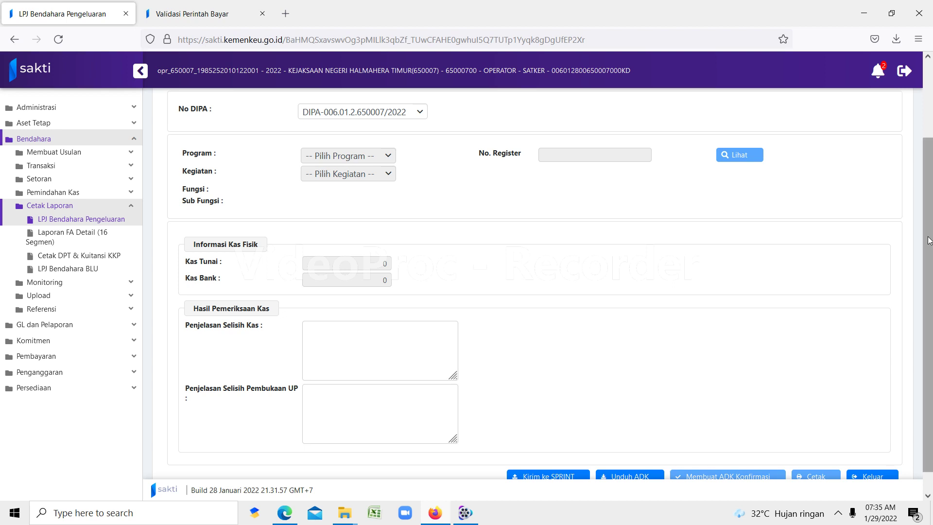
pyautogui.moveTo(929, 240); pyautogui.dragTo(929, 261)
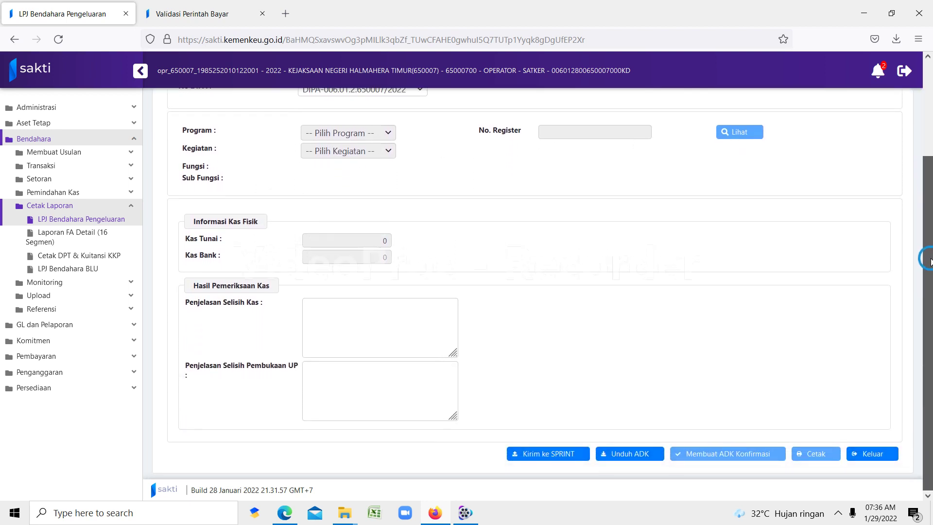